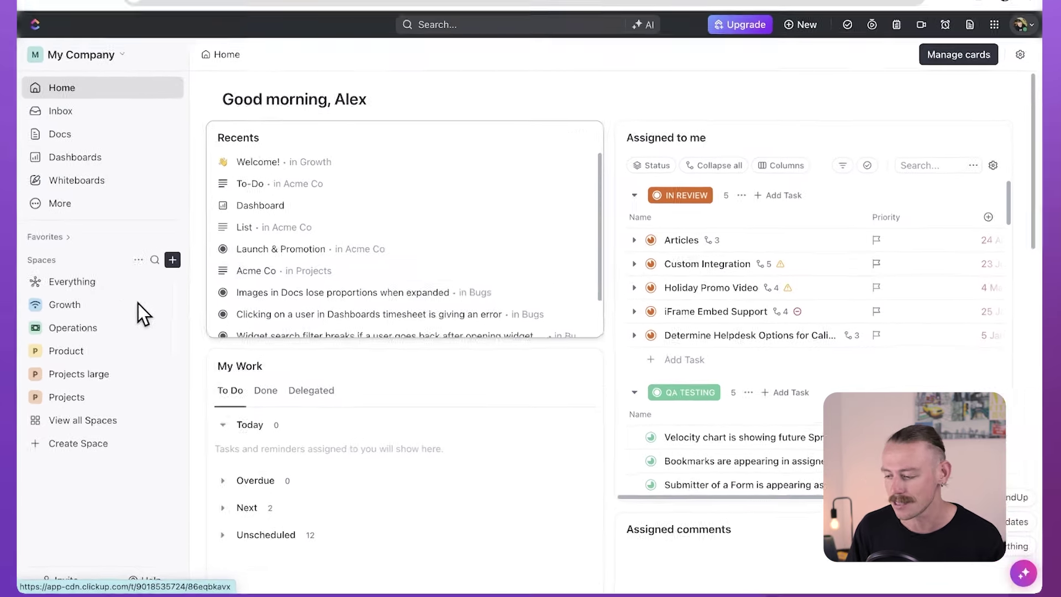
Open the Growth space with its Marketing folder expanded and view the space's automations window
left_click(60, 302)
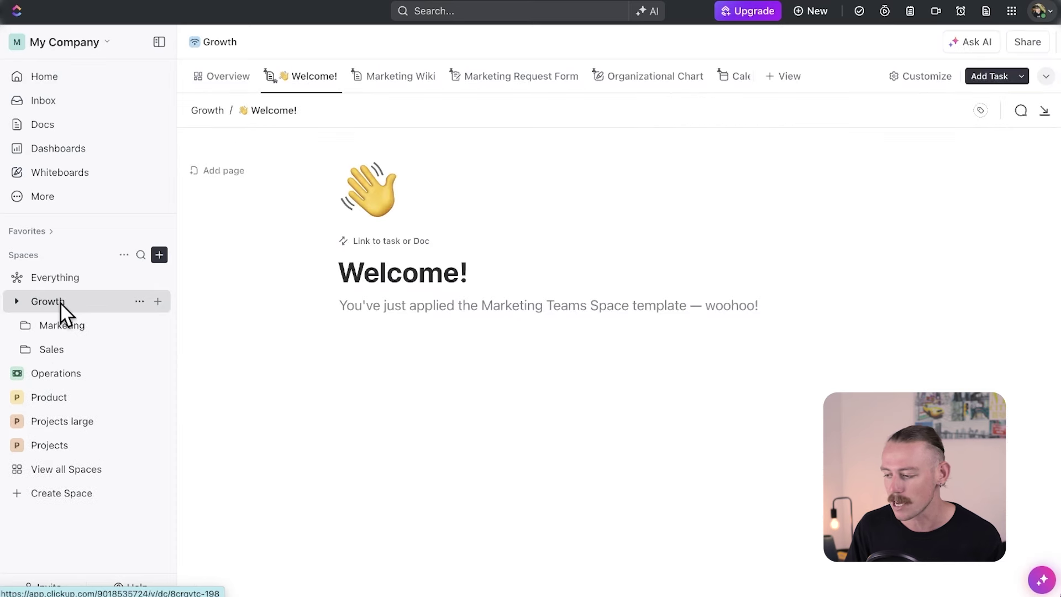
left_click(25, 326)
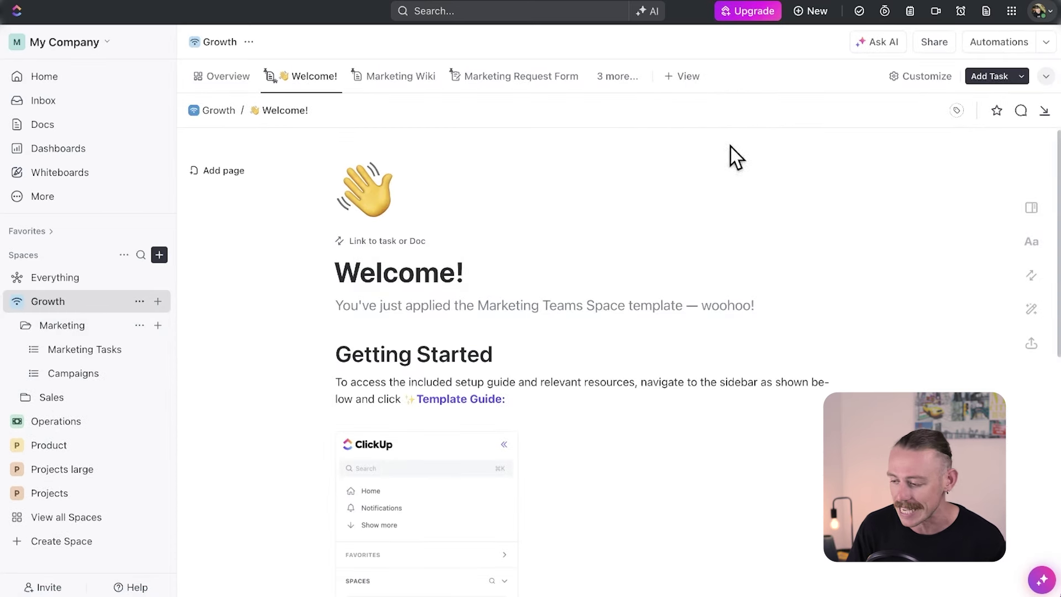
left_click(1000, 43)
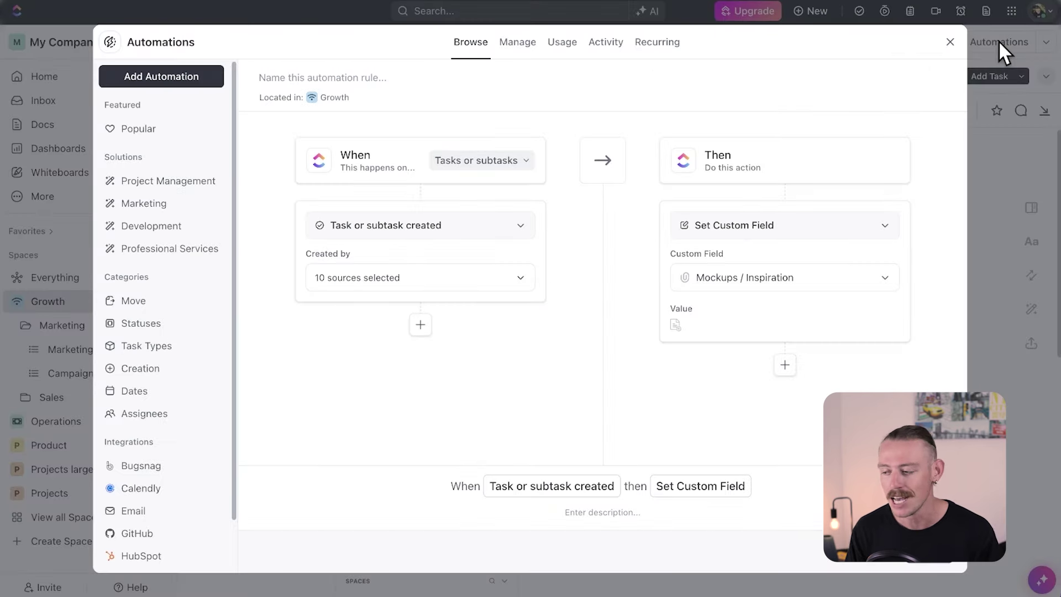
left_click(950, 45)
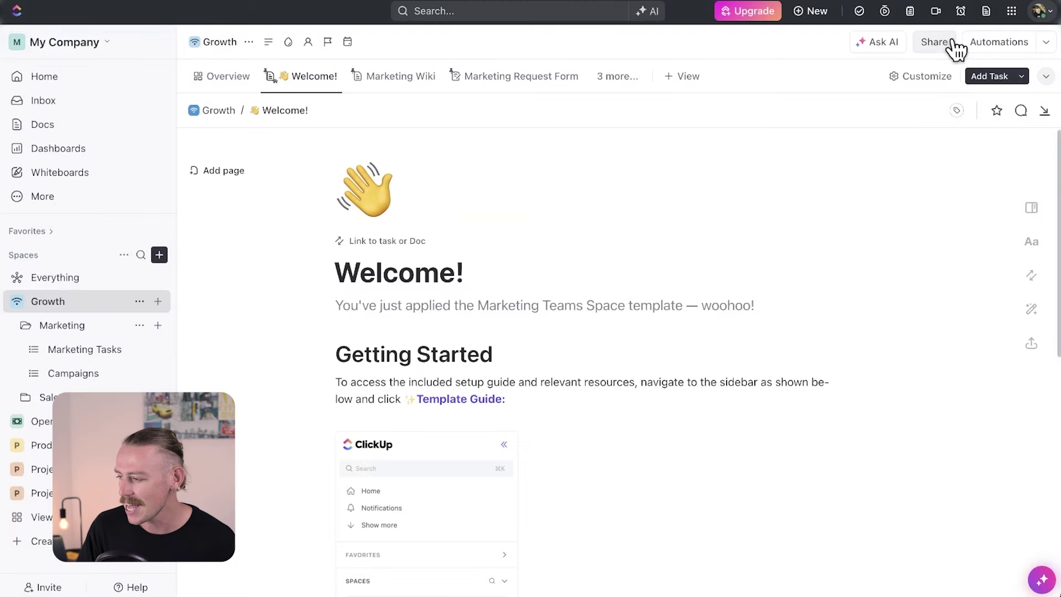
Open the workspace's ClickApps page
left_click(1012, 12)
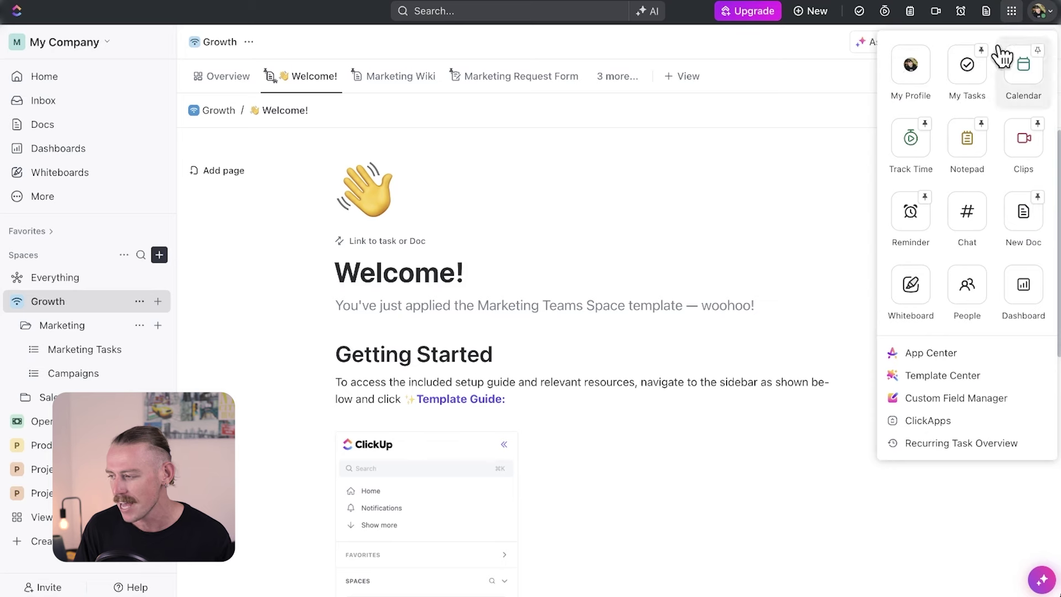
left_click(951, 421)
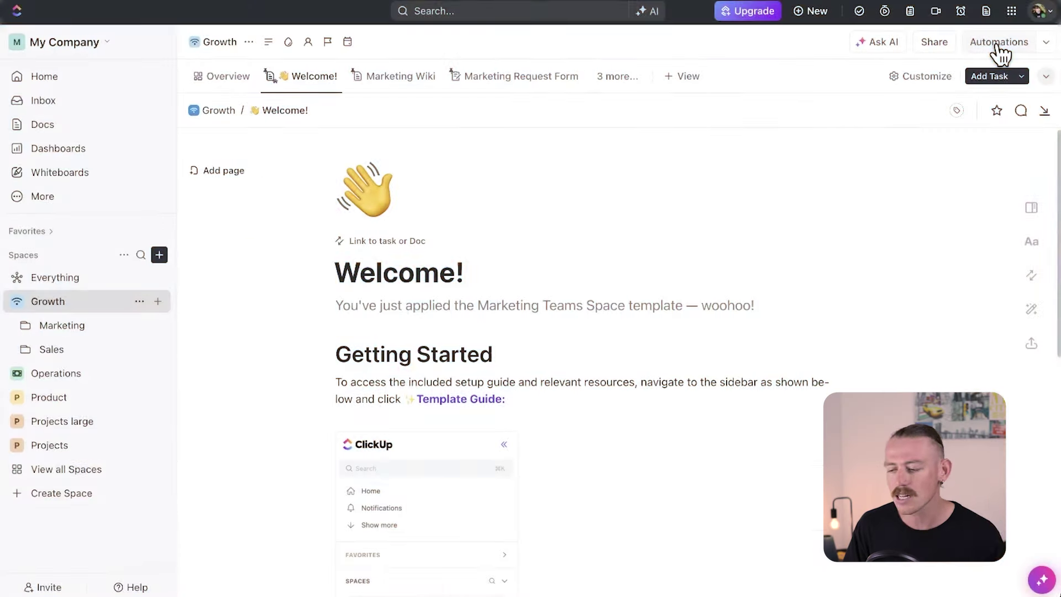
Open the Growth space's automations and look through the Project Management automation templates
left_click(996, 43)
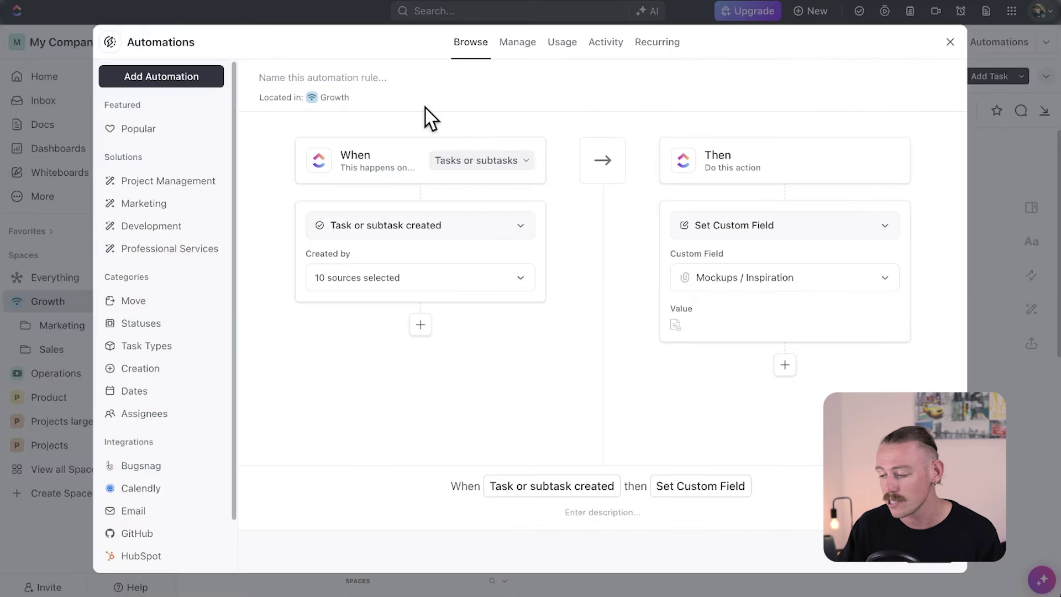
left_click(163, 185)
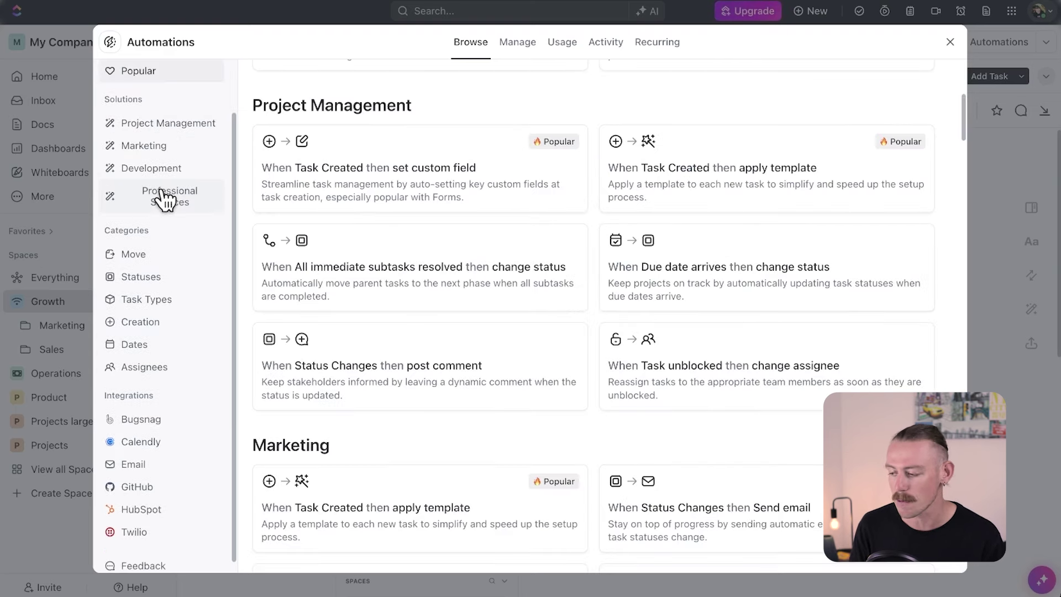
scroll(163, 199, "up", 2)
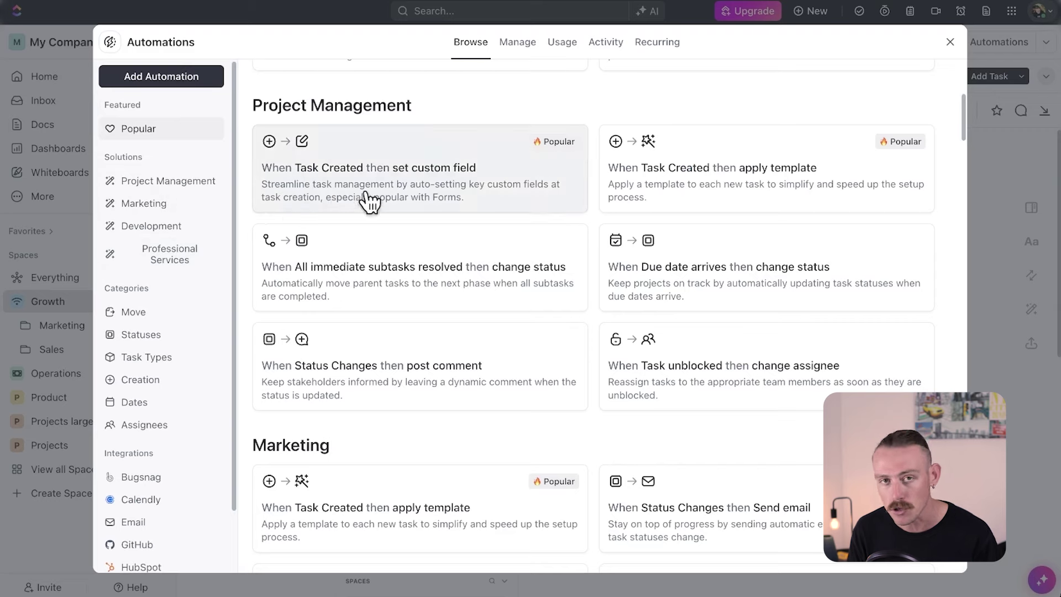
Start a new automation in the Growth space and review the actions available for its Then part
left_click(168, 83)
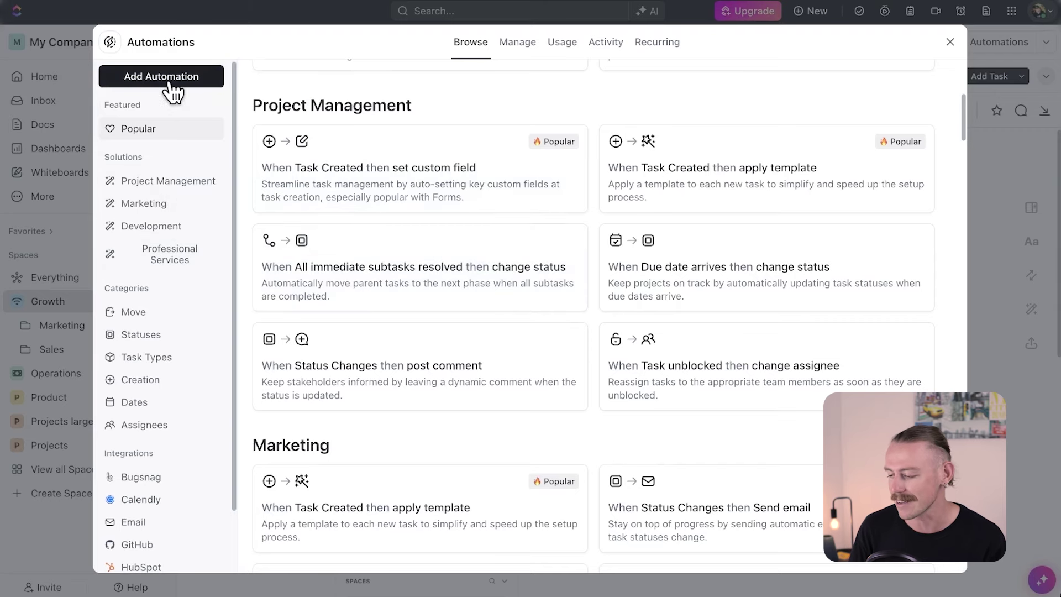
left_click(824, 266)
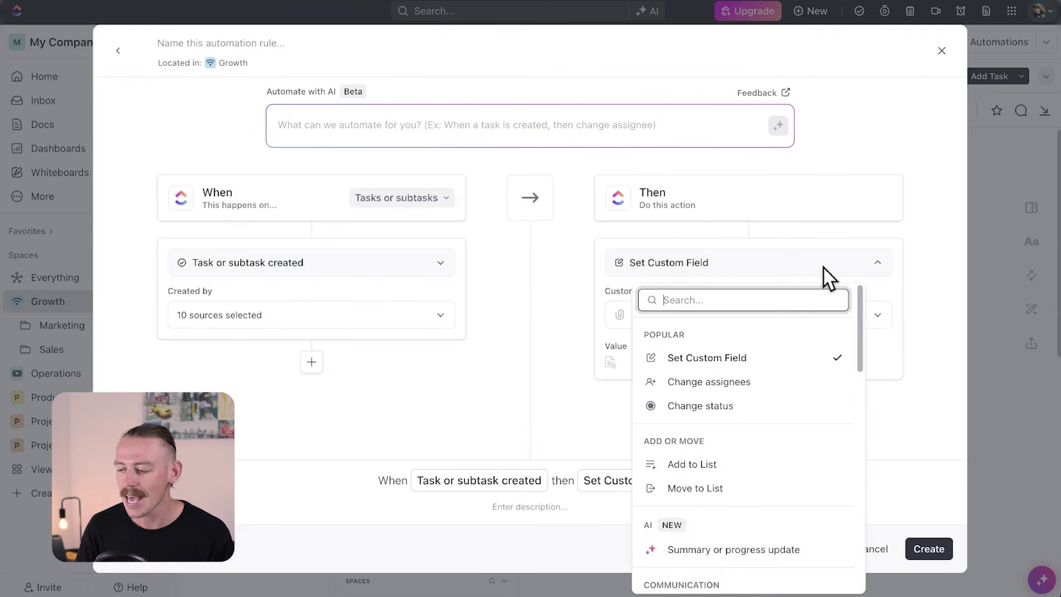
scroll(765, 471, "down", 4)
scroll(765, 471, "down", 5)
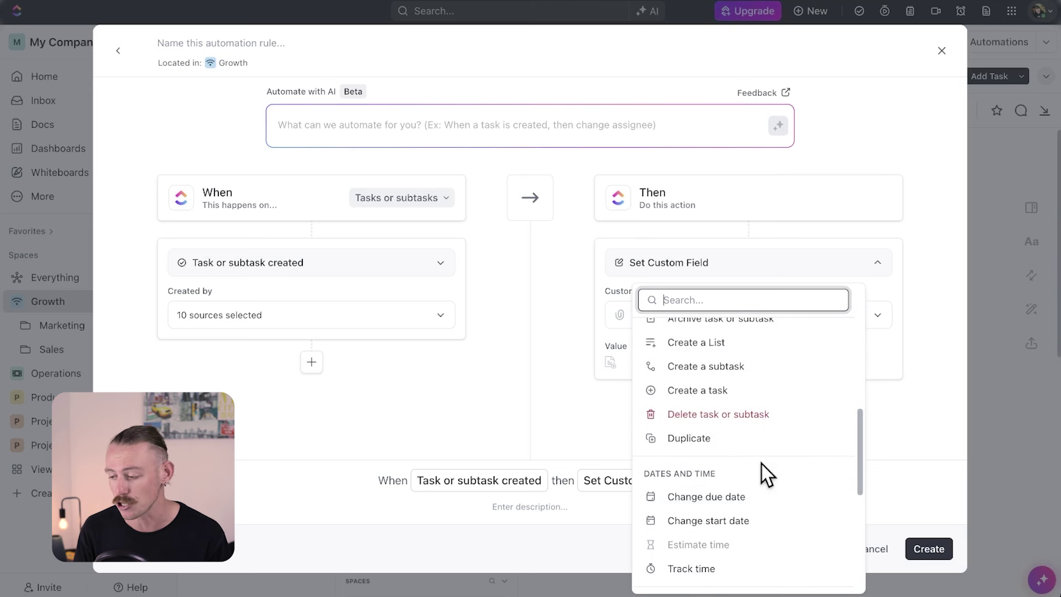
scroll(764, 473, "down", 3)
left_click(762, 465)
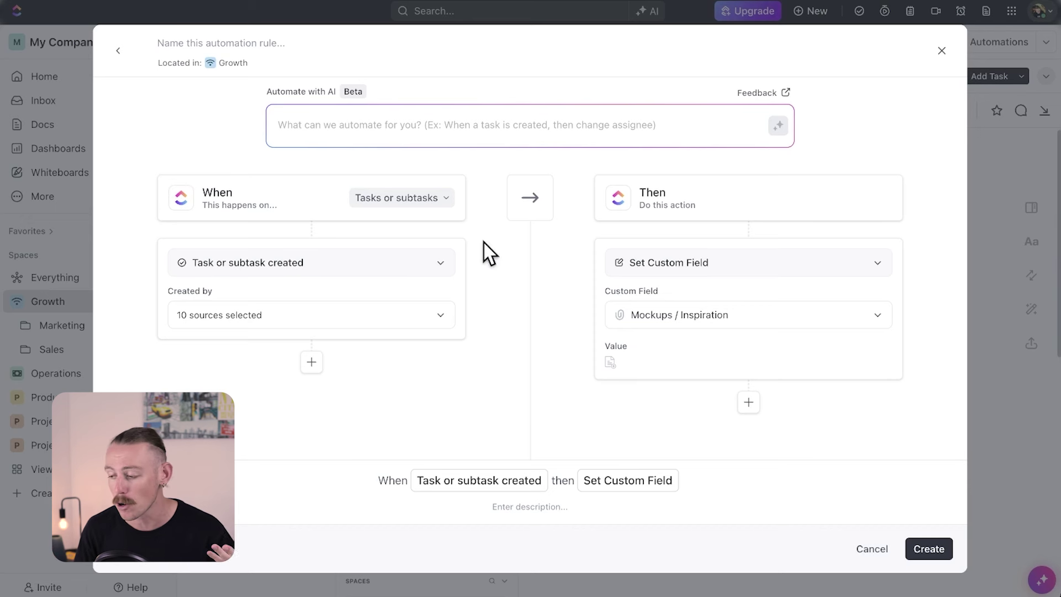
Examine the task scope options and the available triggers for the automation's When part
left_click(450, 202)
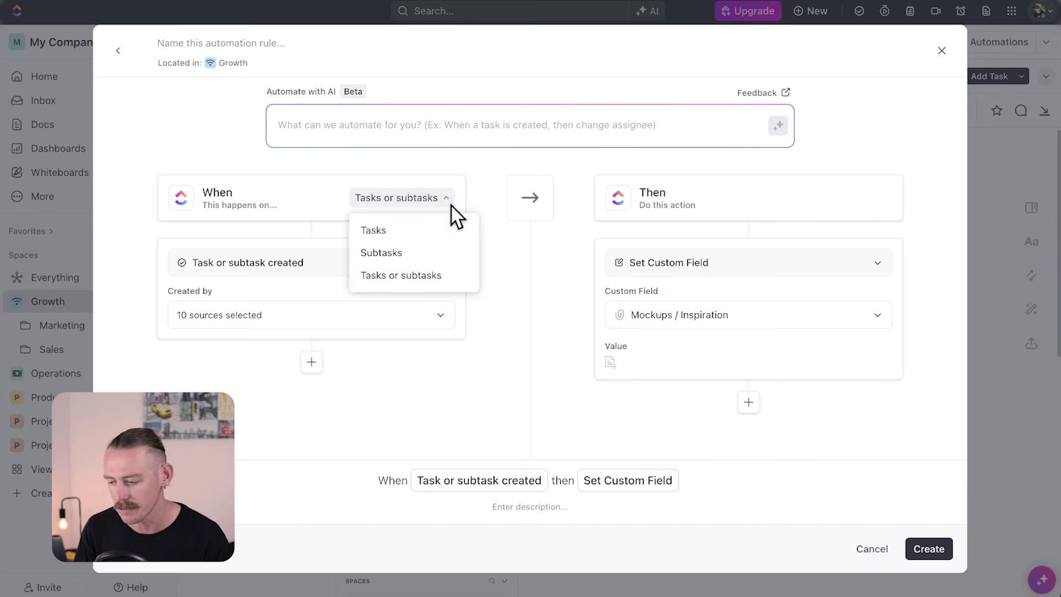
left_click(450, 203)
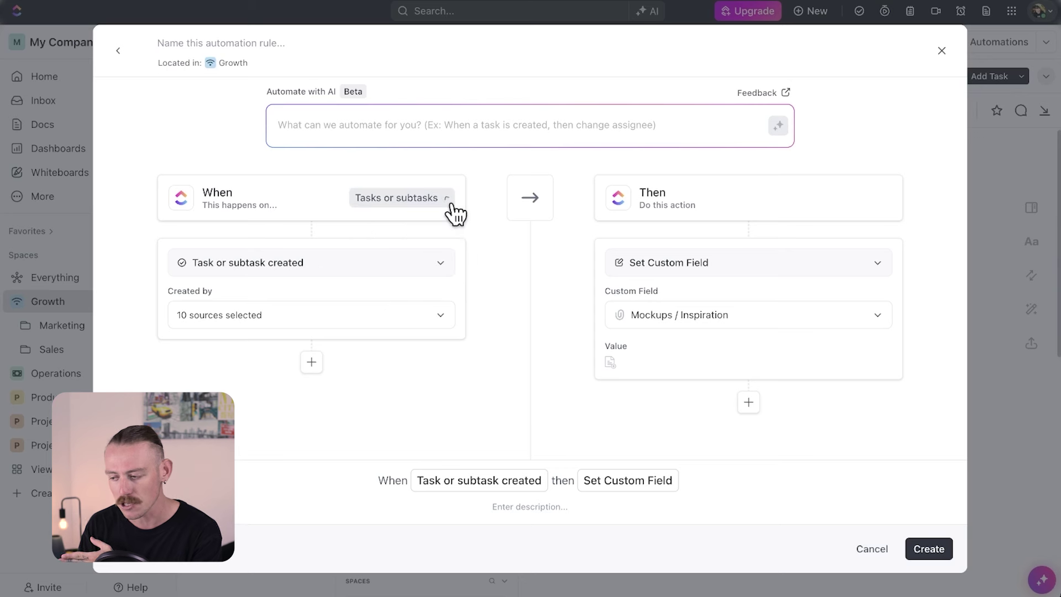
left_click(438, 266)
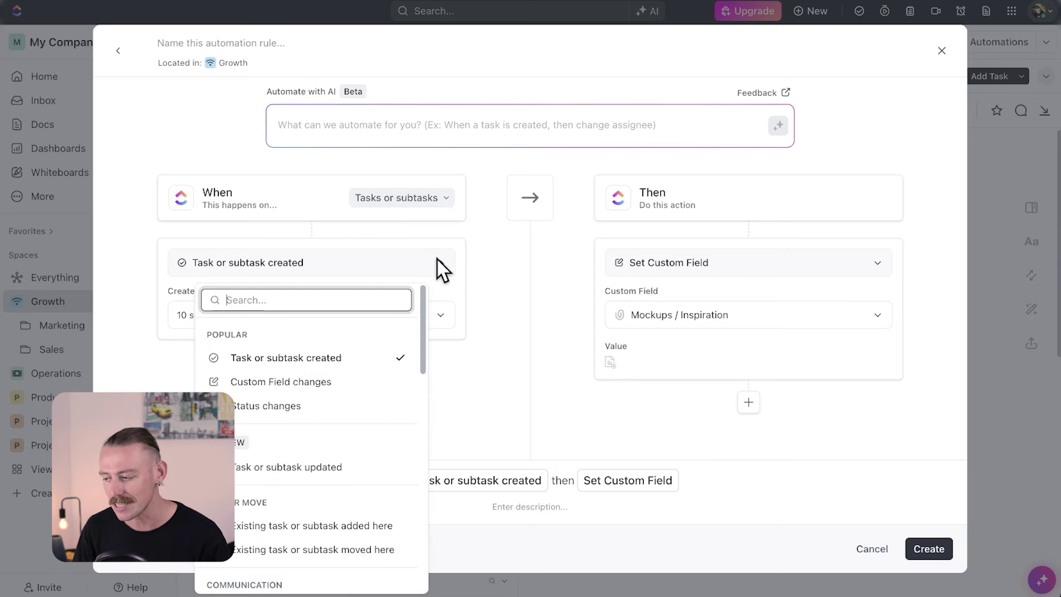
left_click(442, 268)
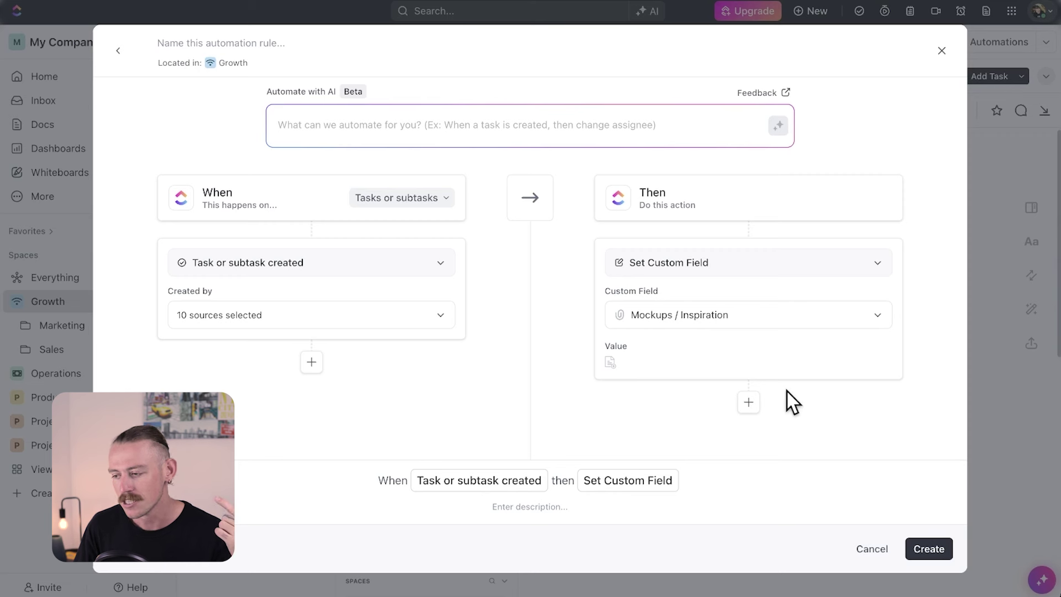
Begin a prompt for the AI automation builder with the word "Create"
left_click(590, 127)
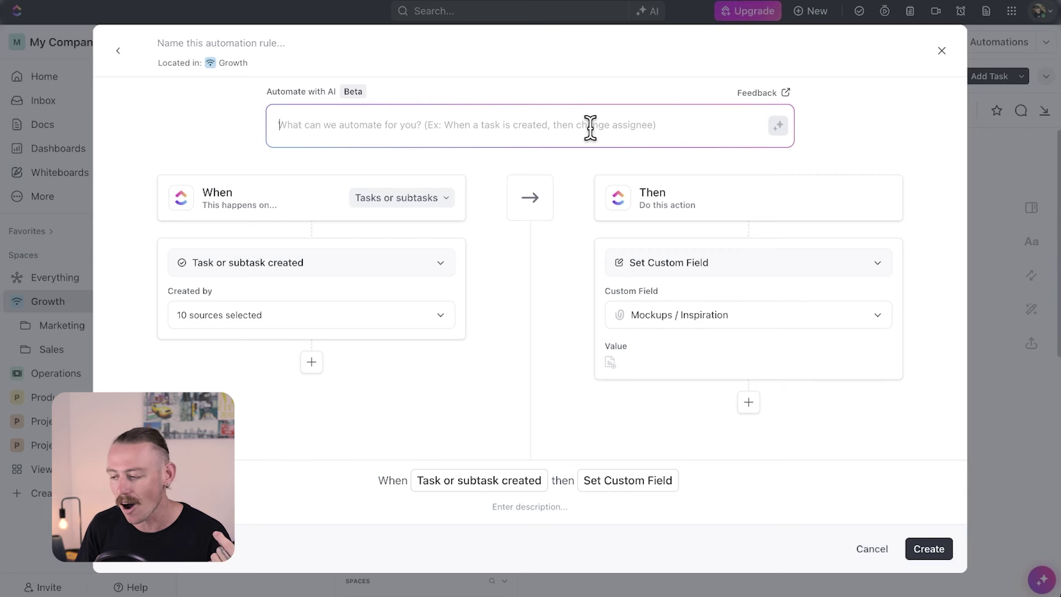
type("Create")
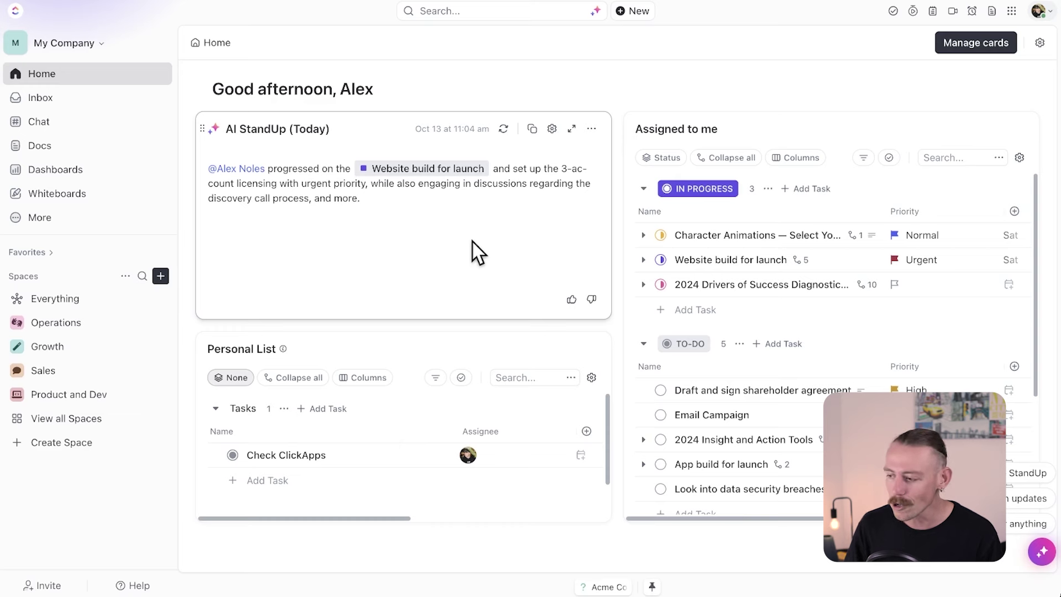
Start a new automation in the Product and Dev space
left_click(43, 392)
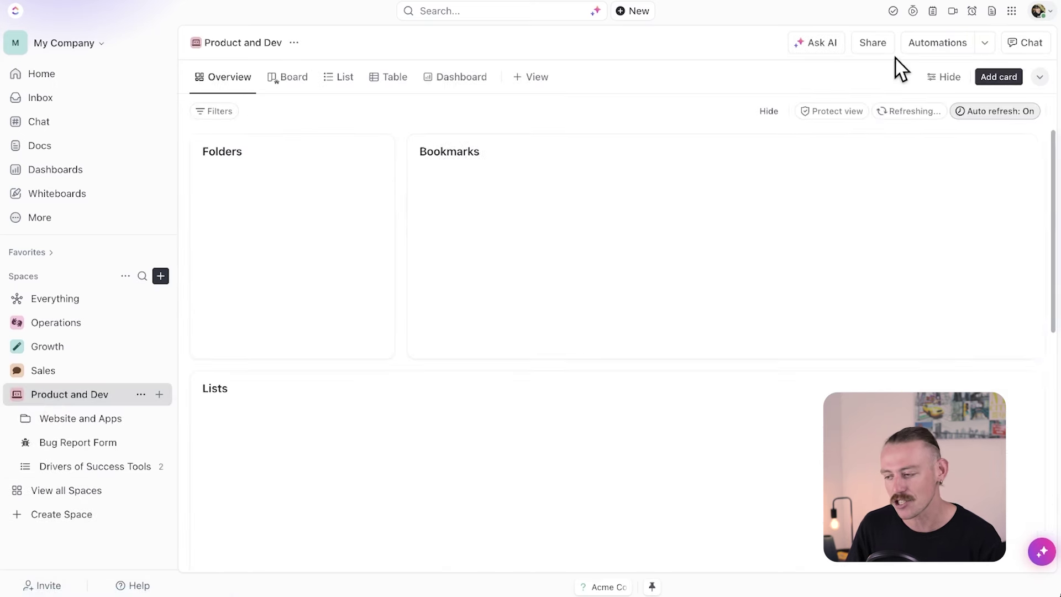
left_click(920, 44)
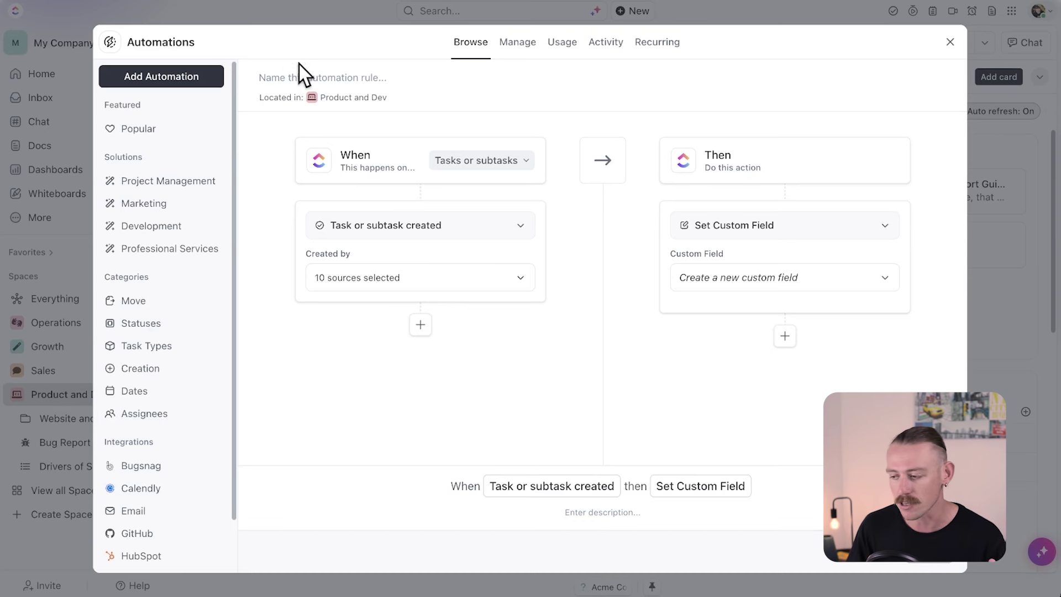
left_click(209, 79)
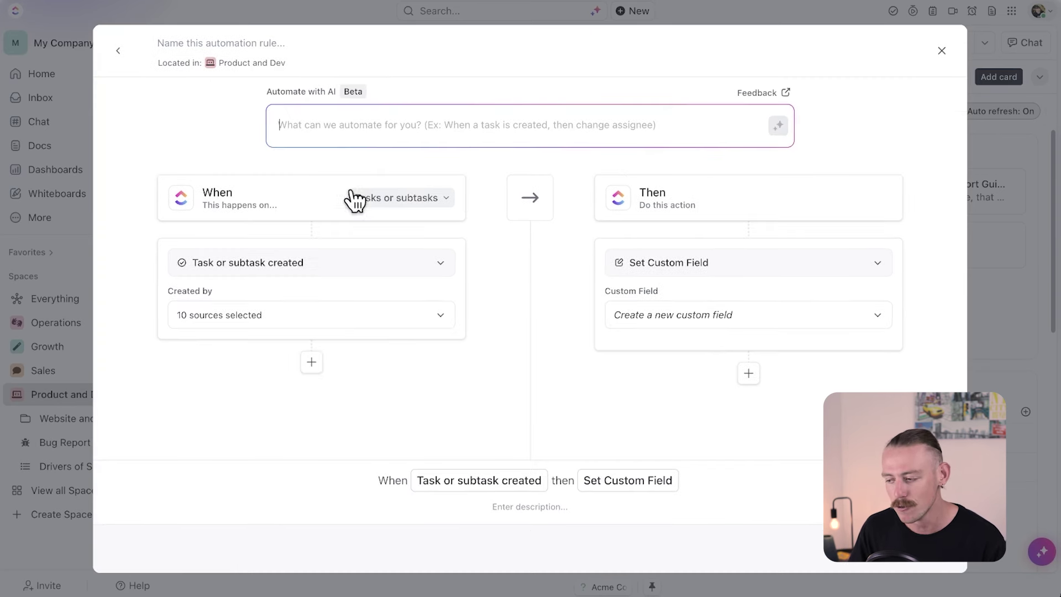
Set the automation's trigger to Status changes, applied to Tasks only
left_click(437, 263)
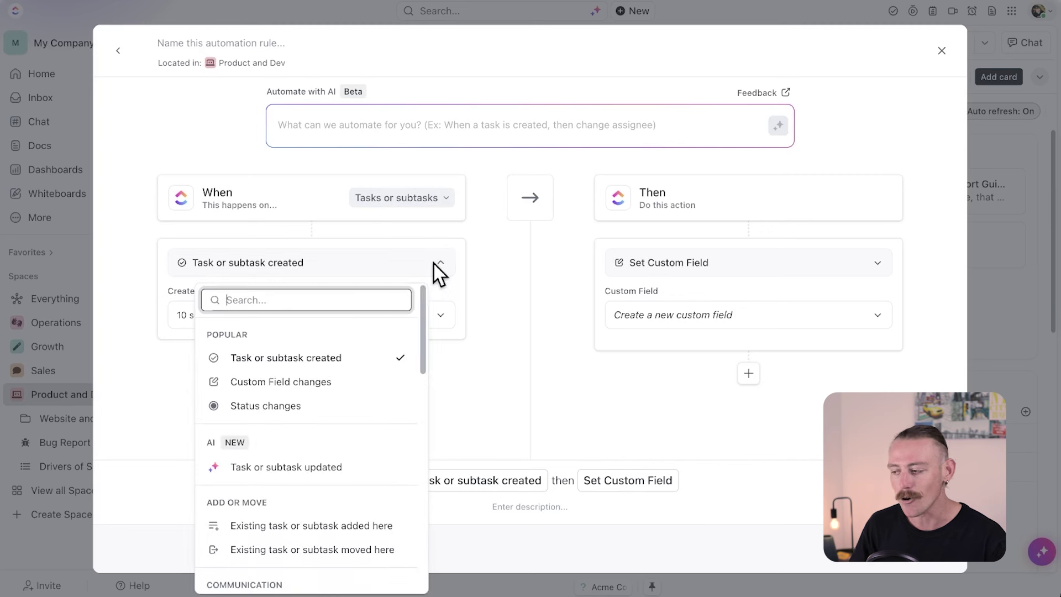
left_click(330, 407)
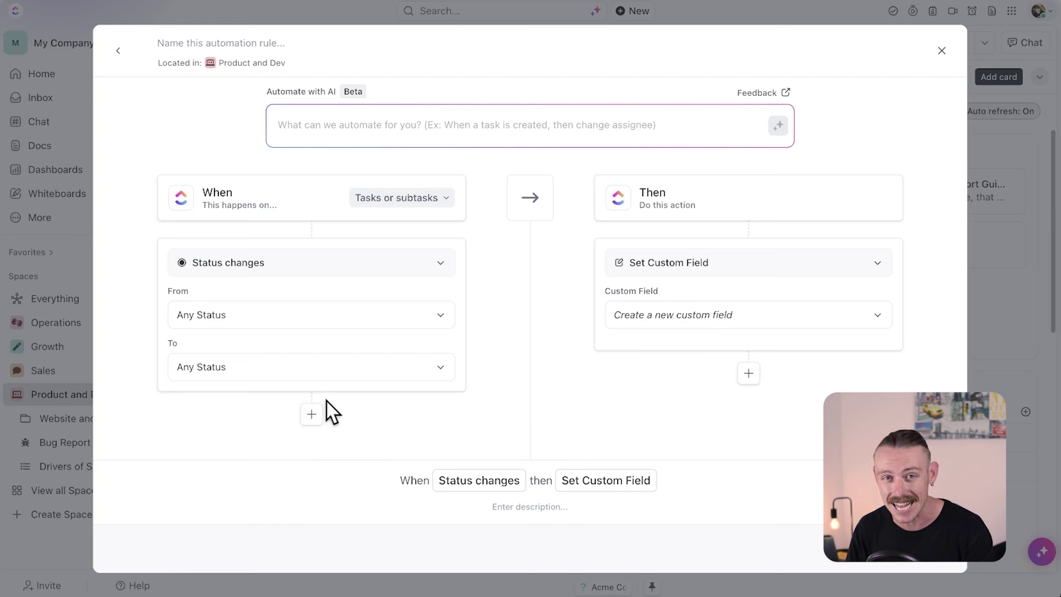
left_click(346, 319)
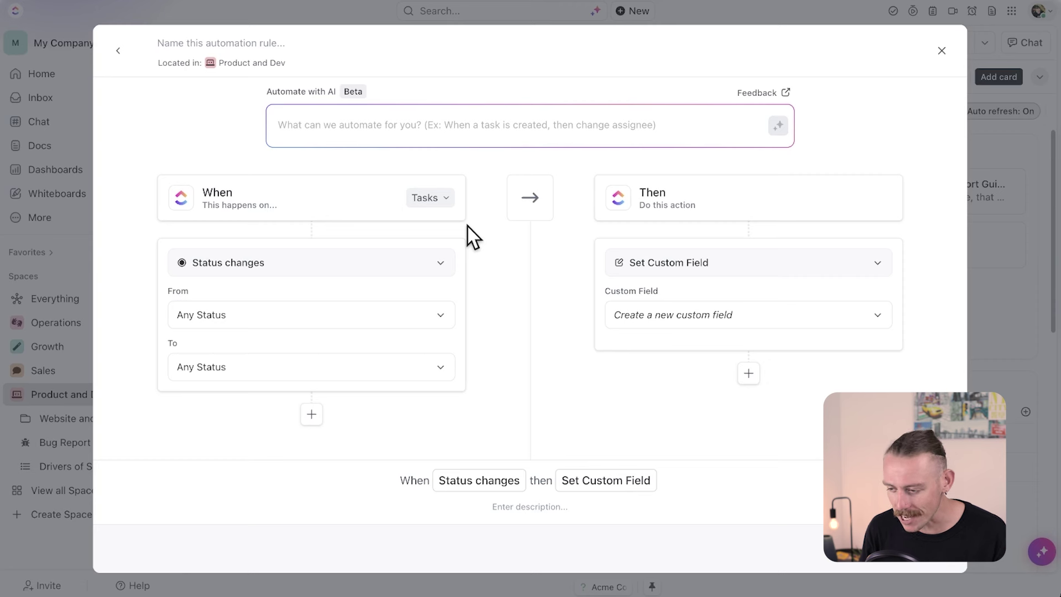
Make the trigger apply when the status changes from In Progress to Done
left_click(355, 323)
left_click(209, 413)
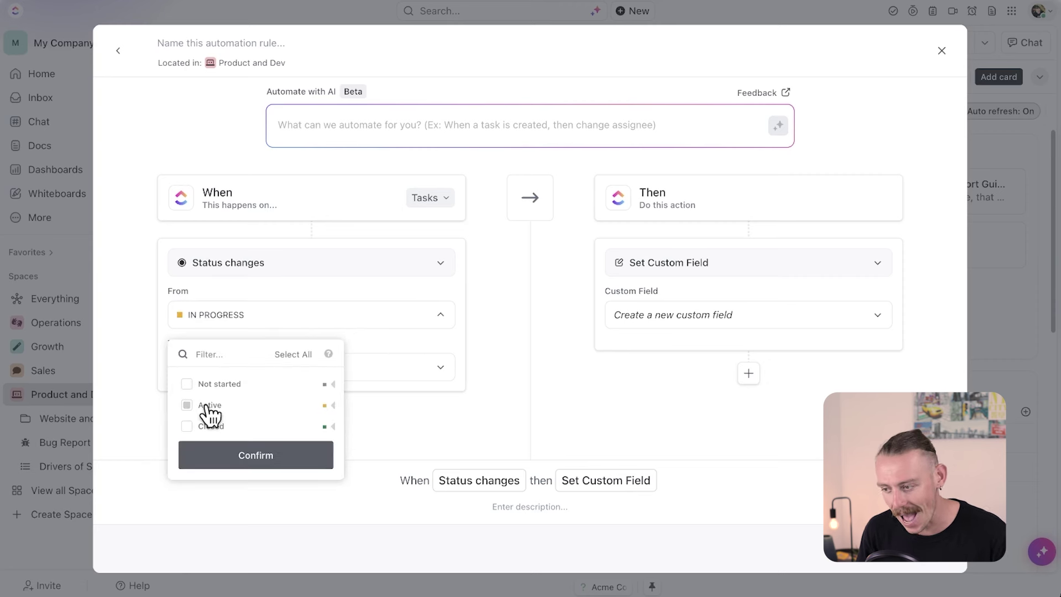
left_click(243, 460)
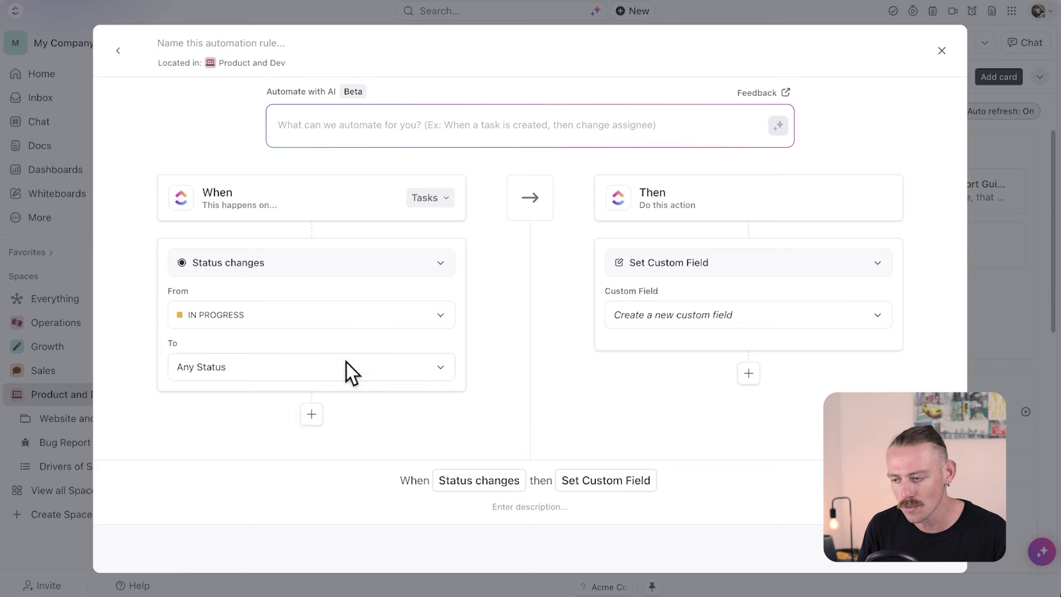
left_click(350, 373)
left_click(235, 479)
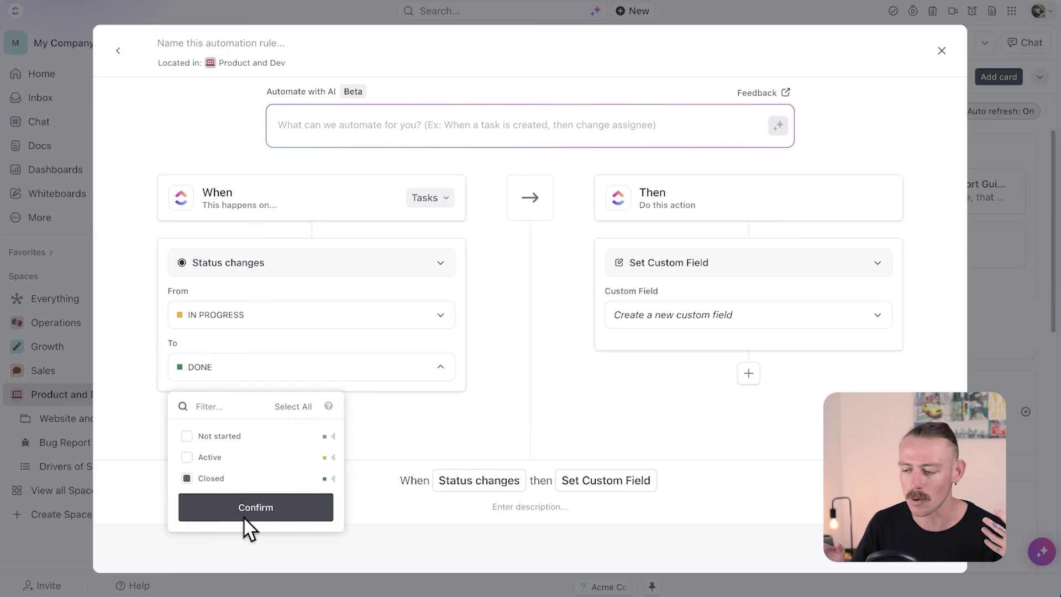
left_click(246, 515)
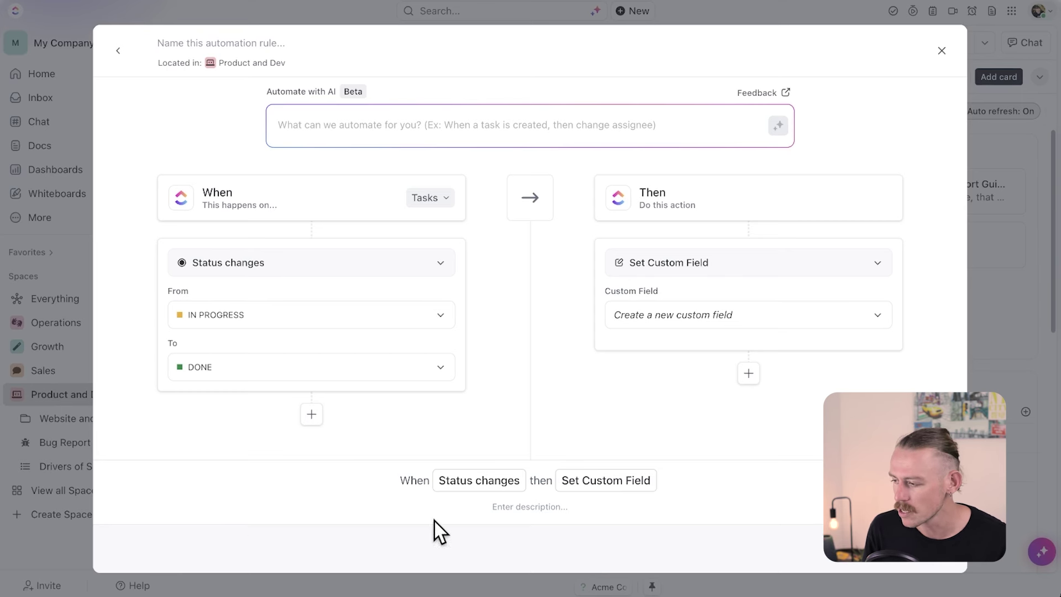
Set the automation's action to Change assignees and select Me as the assignee
left_click(887, 270)
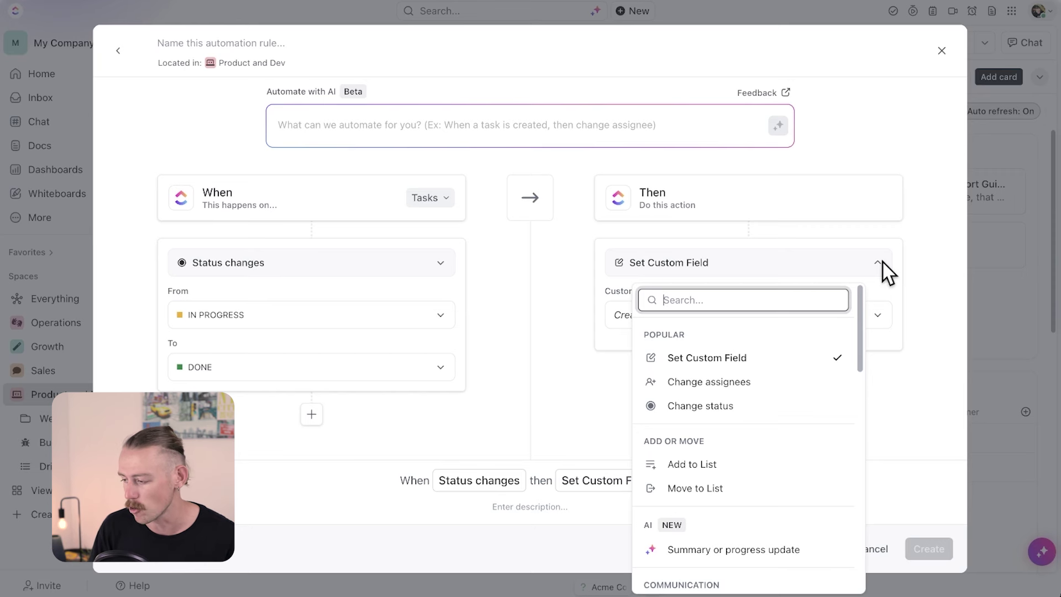
scroll(771, 402, "down", 5)
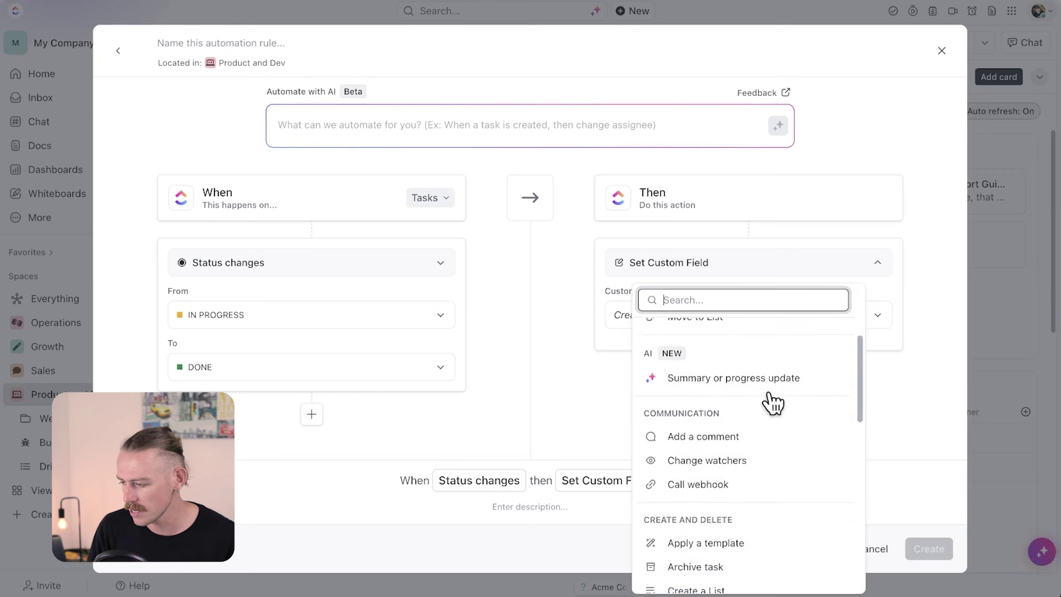
scroll(767, 402, "down", 2)
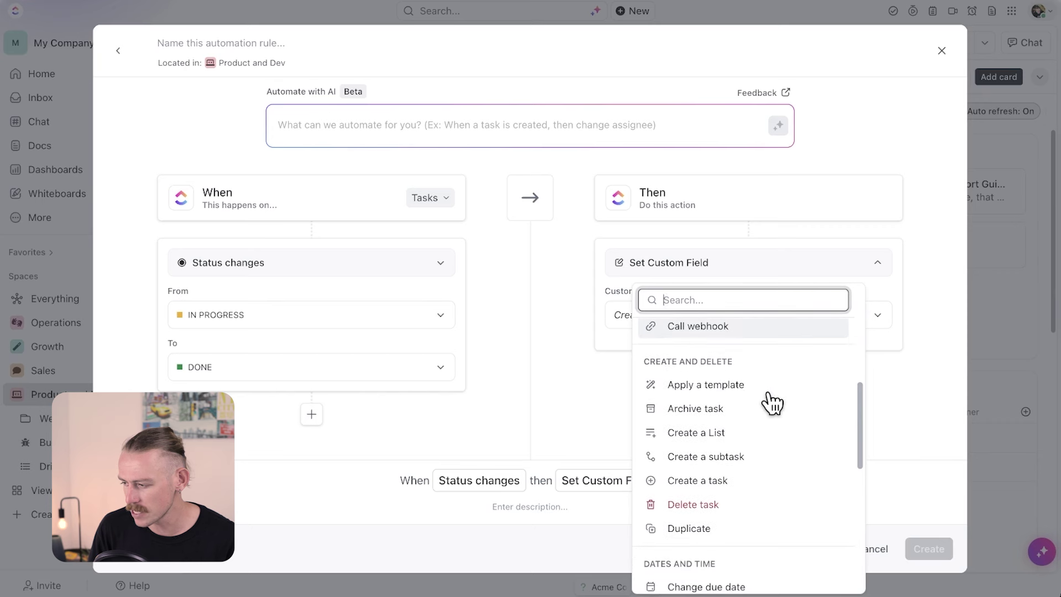
scroll(762, 462, "down", 3)
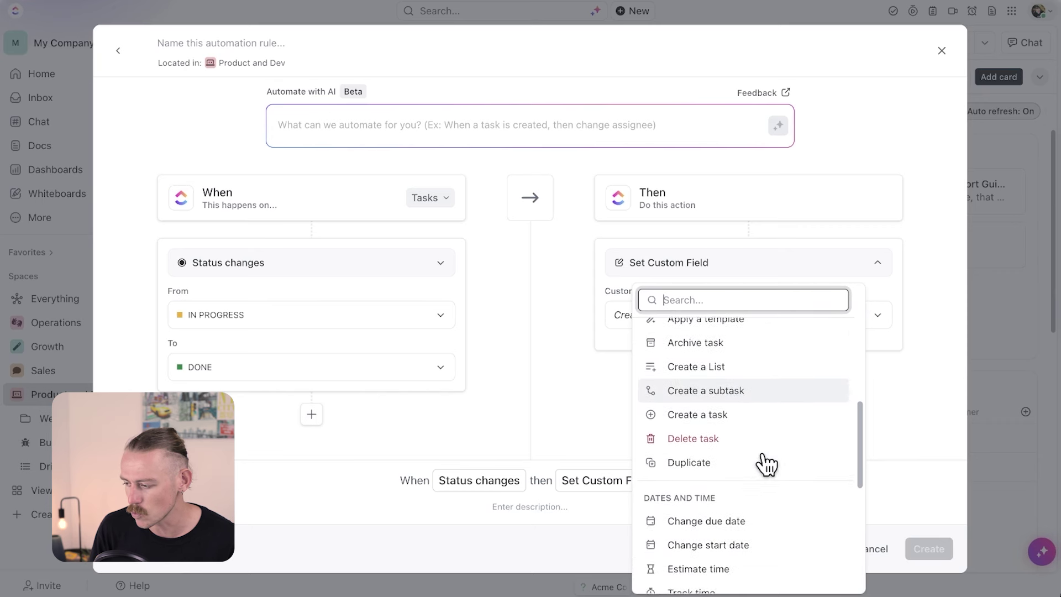
scroll(763, 464, "down", 3)
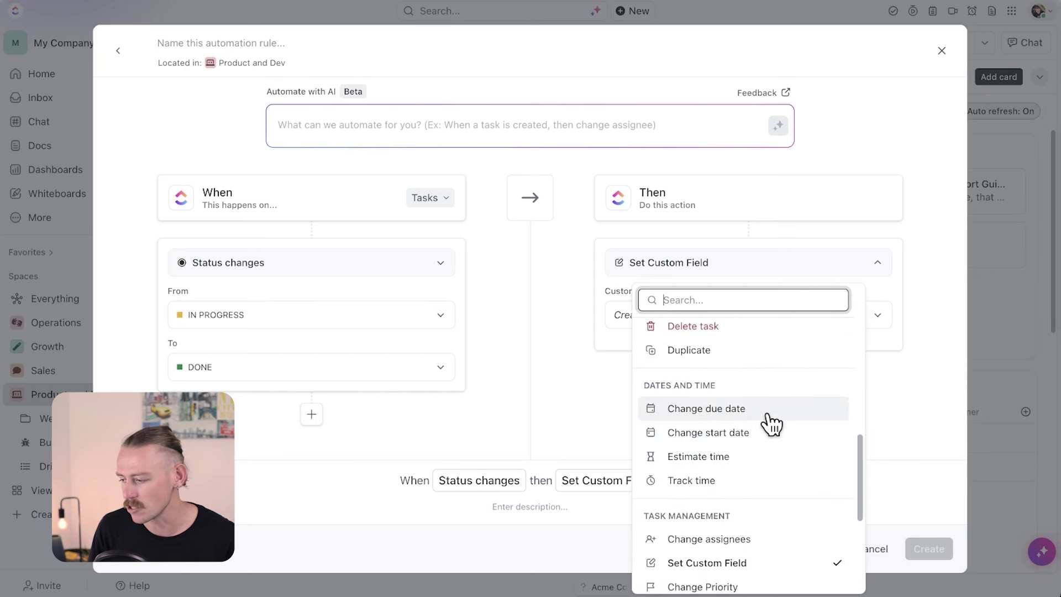
scroll(771, 423, "down", 1)
scroll(772, 424, "down", 1)
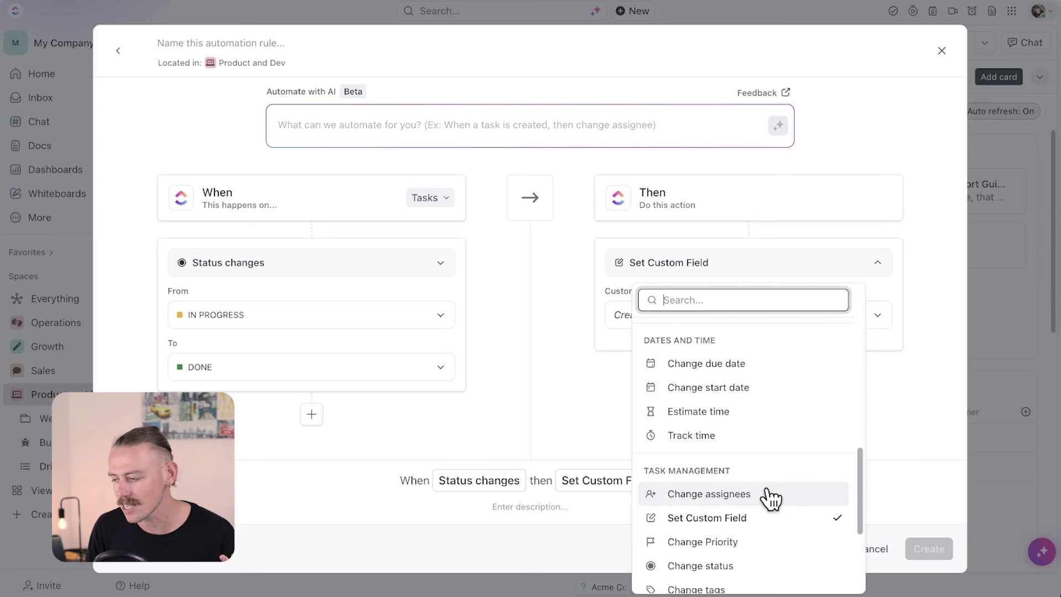
left_click(708, 493)
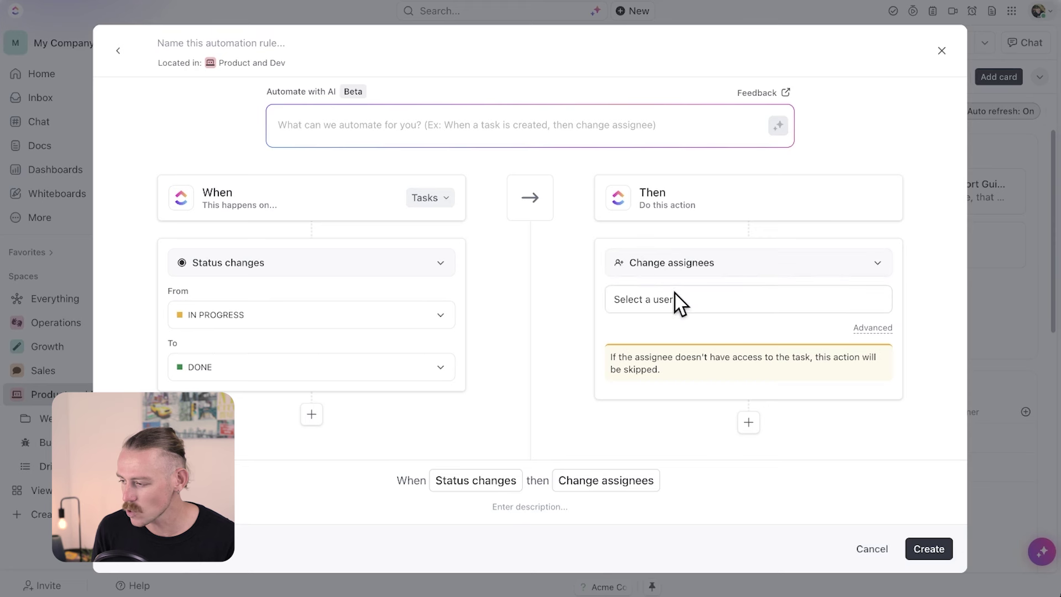
left_click(675, 308)
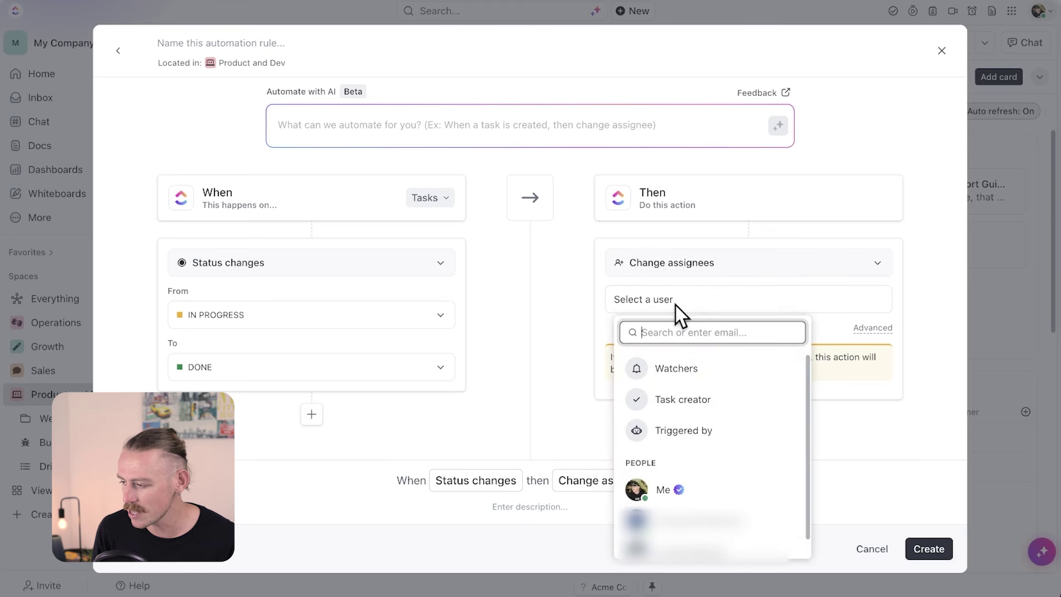
left_click(707, 494)
left_click(837, 439)
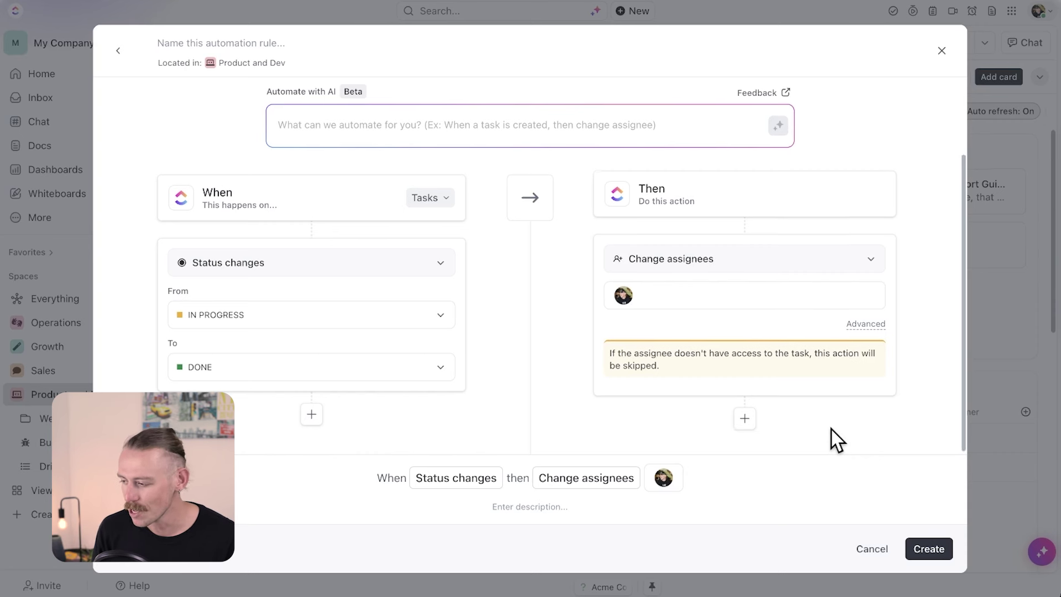
Add a second action below the assignee change and set it to Change due date
left_click(744, 421)
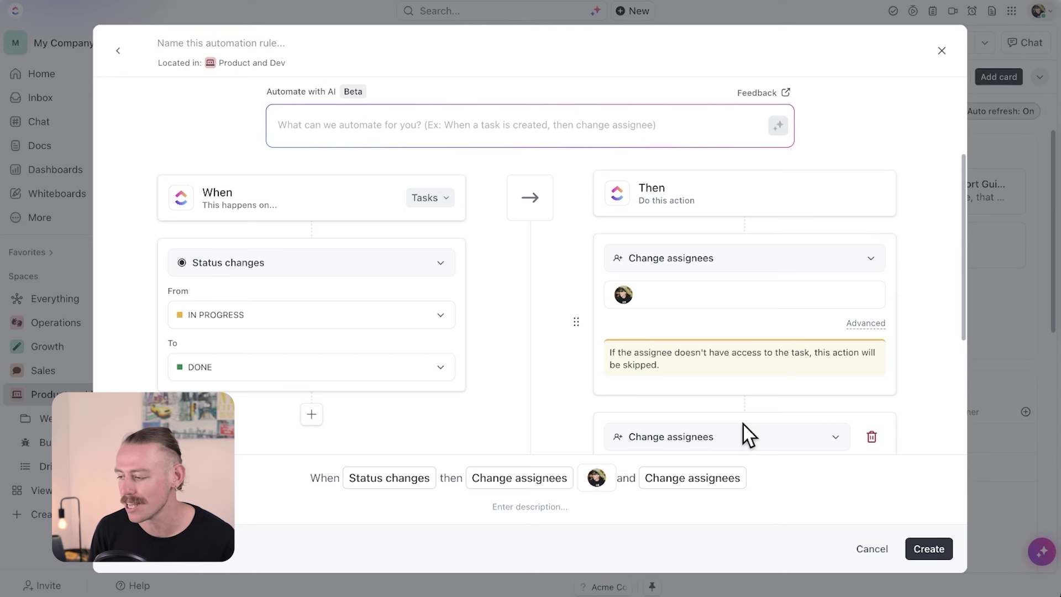
scroll(748, 421, "down", 2)
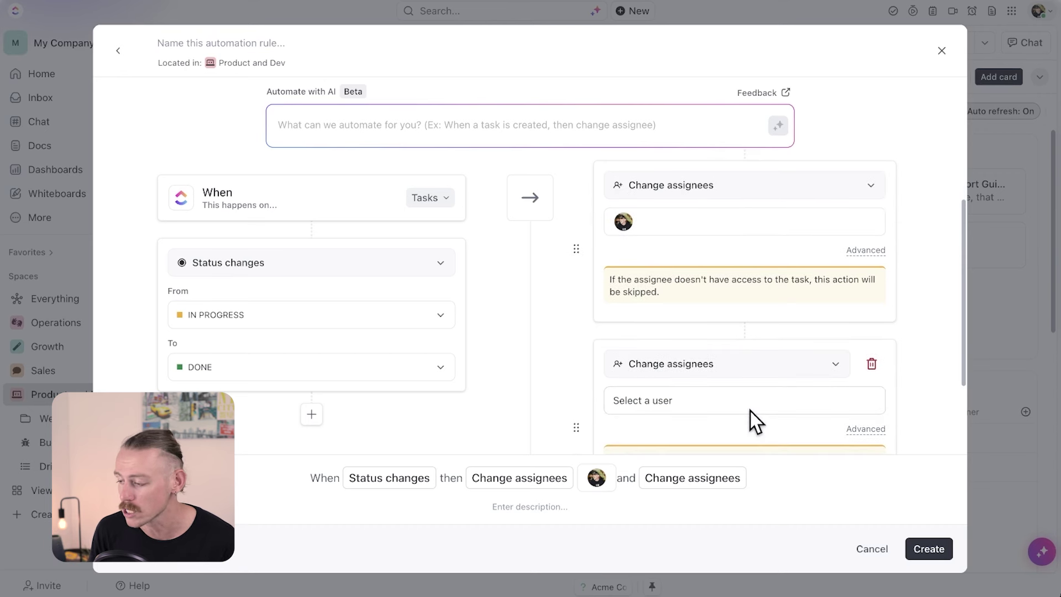
scroll(754, 423, "down", 3)
scroll(746, 285, "up", 5)
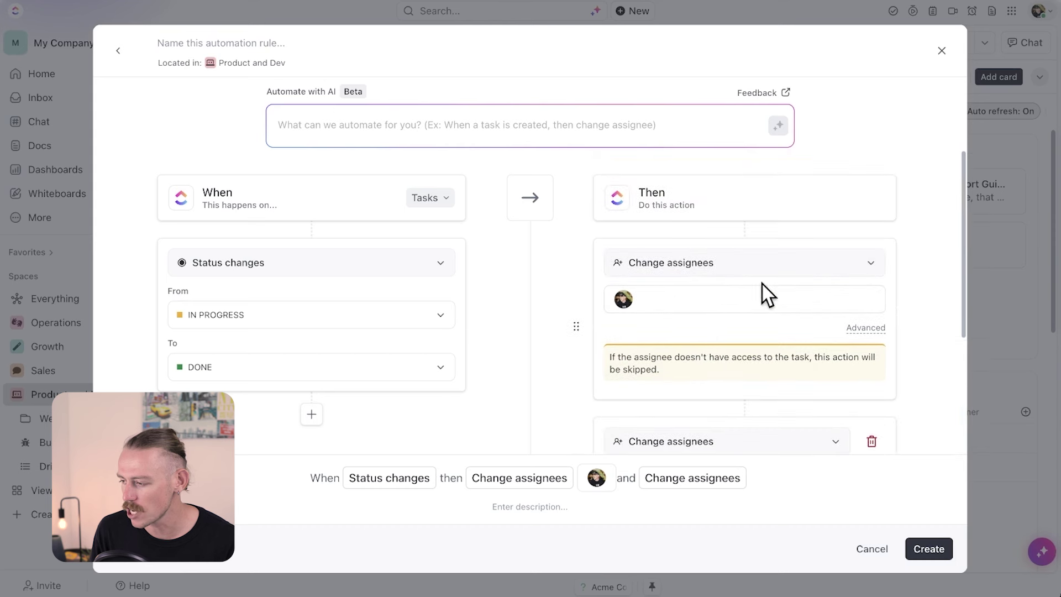
scroll(788, 315, "down", 3)
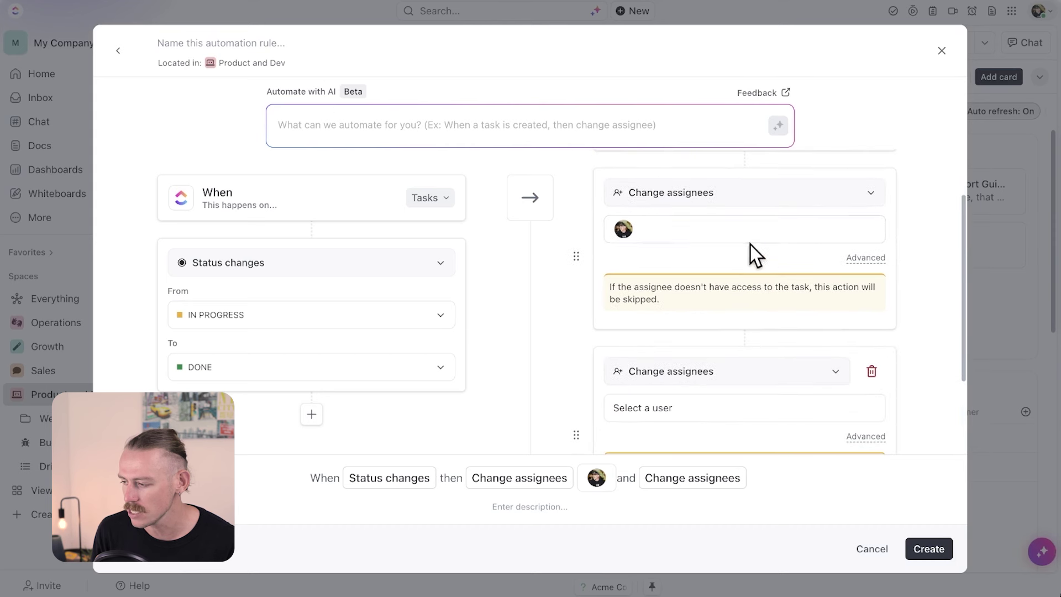
scroll(774, 314, "down", 2)
left_click(748, 284)
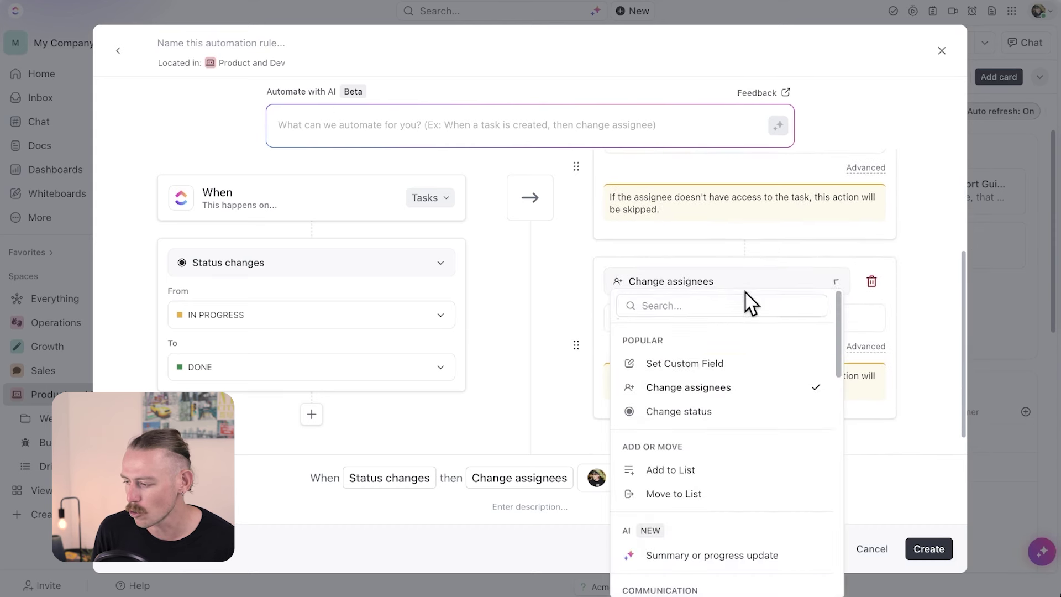
scroll(757, 426, "down", 5)
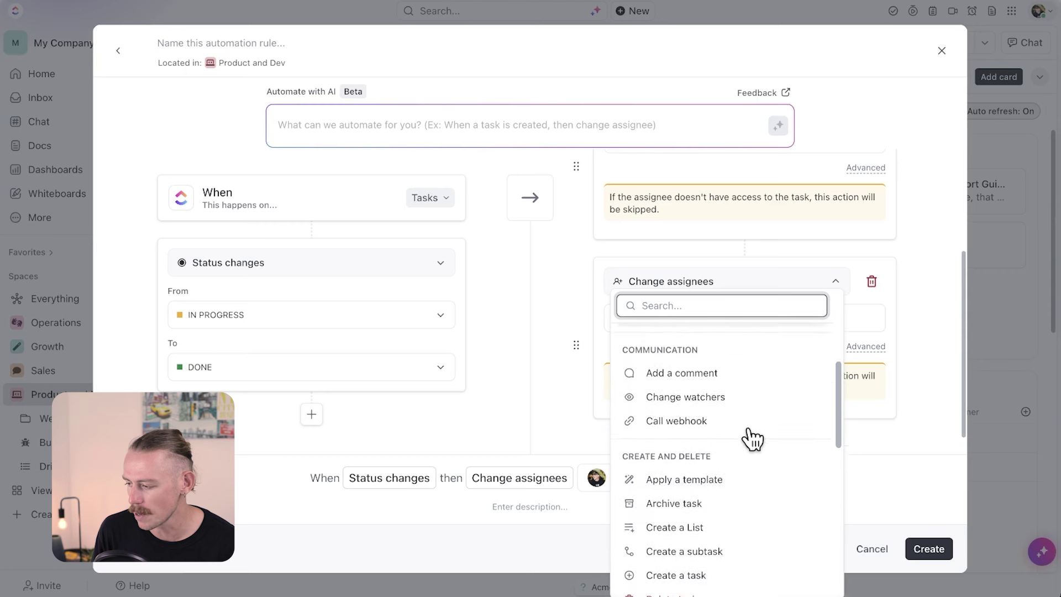
scroll(752, 438, "down", 5)
scroll(752, 438, "up", 1)
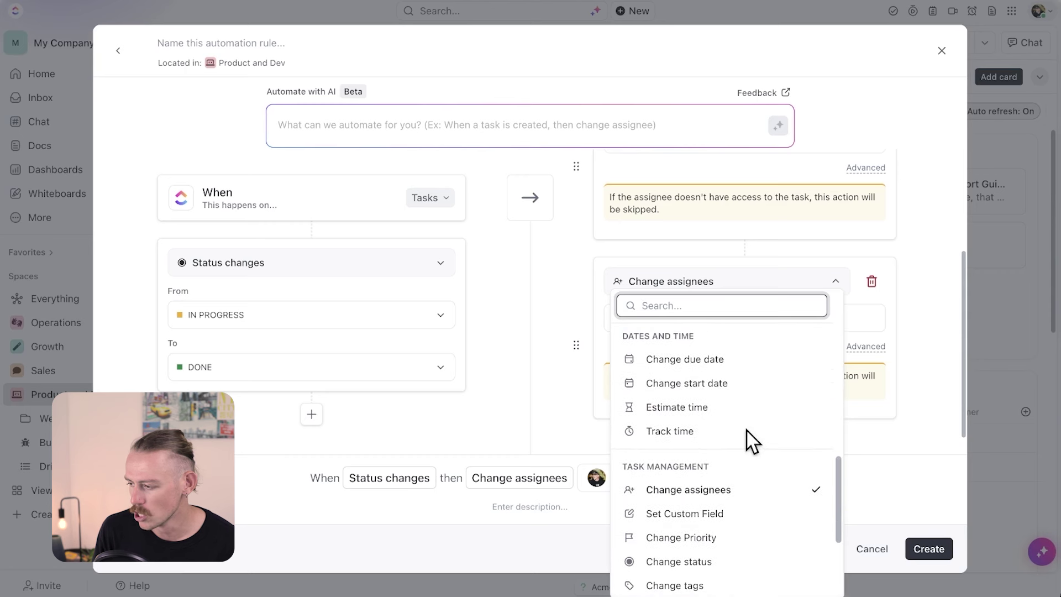
left_click(680, 360)
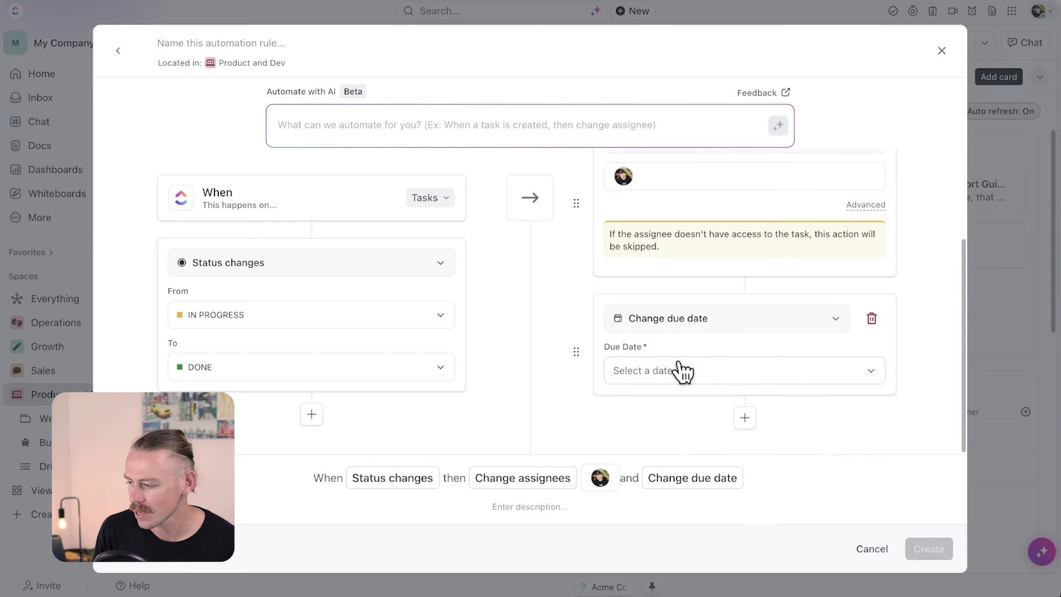
Set the new due date to Days after trigger date with a value of 7
left_click(808, 375)
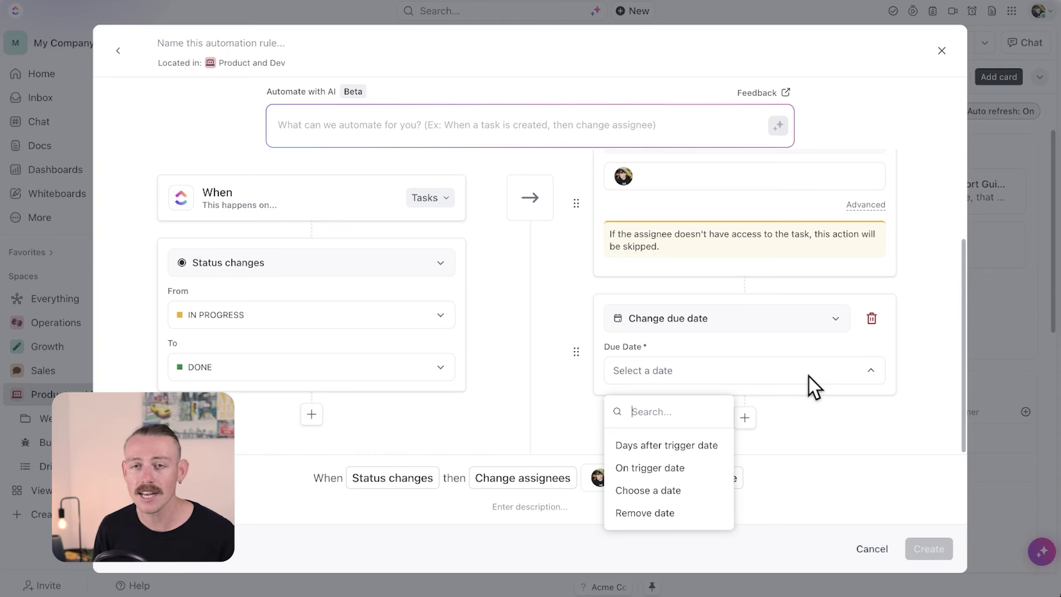
left_click(686, 446)
left_click(690, 402)
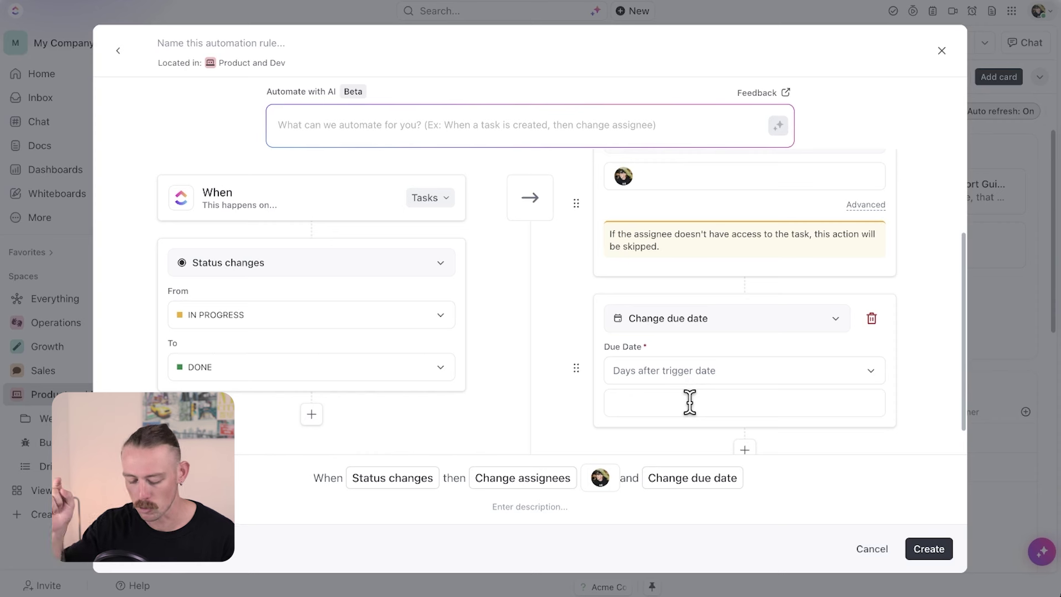
type("7")
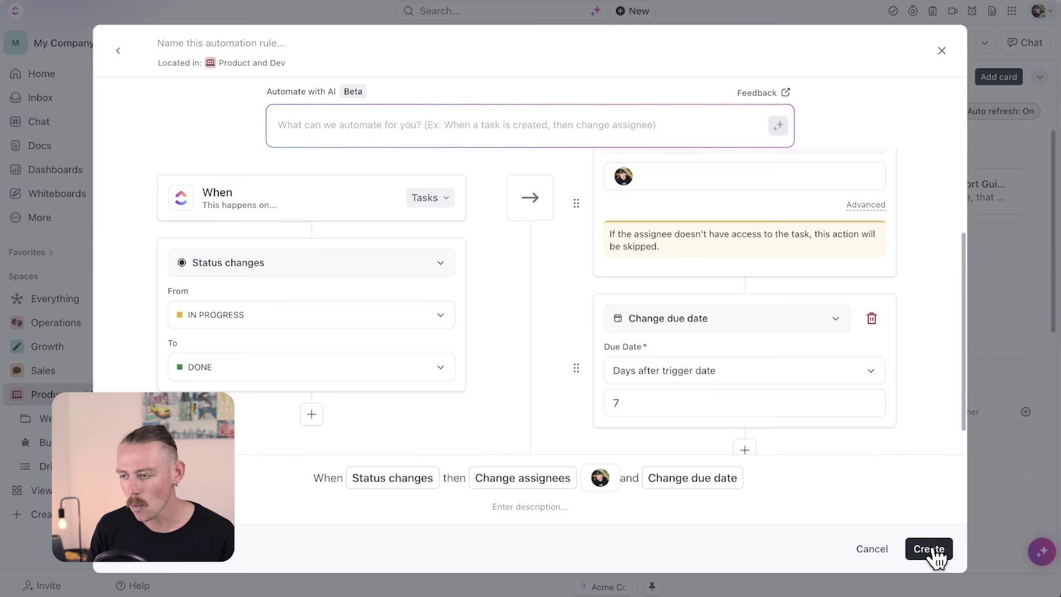
Name the automation rule "When task complete, notify and change date." and create it
left_click(238, 43)
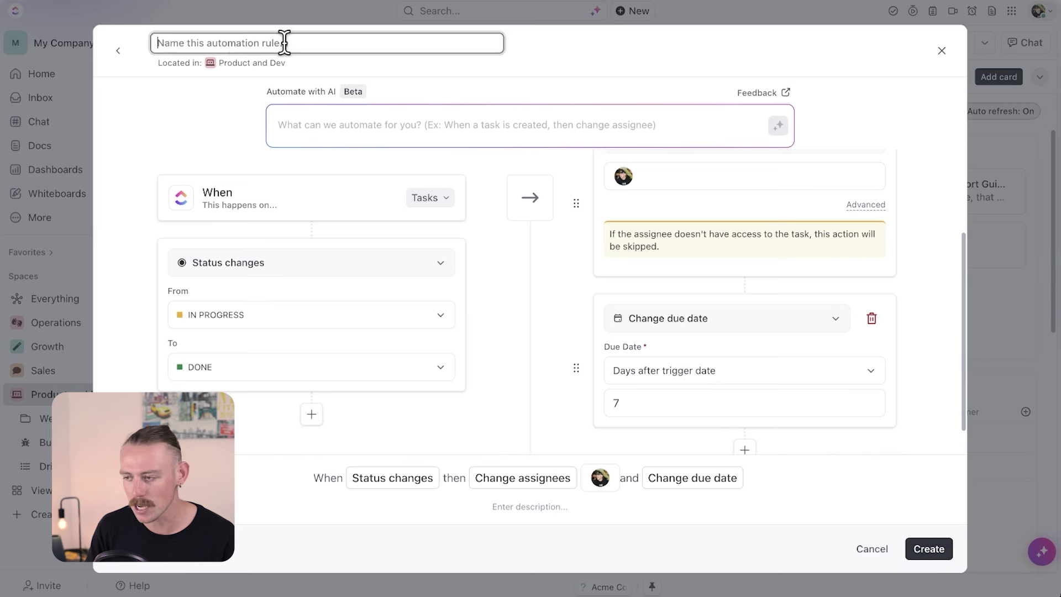
type("When task co")
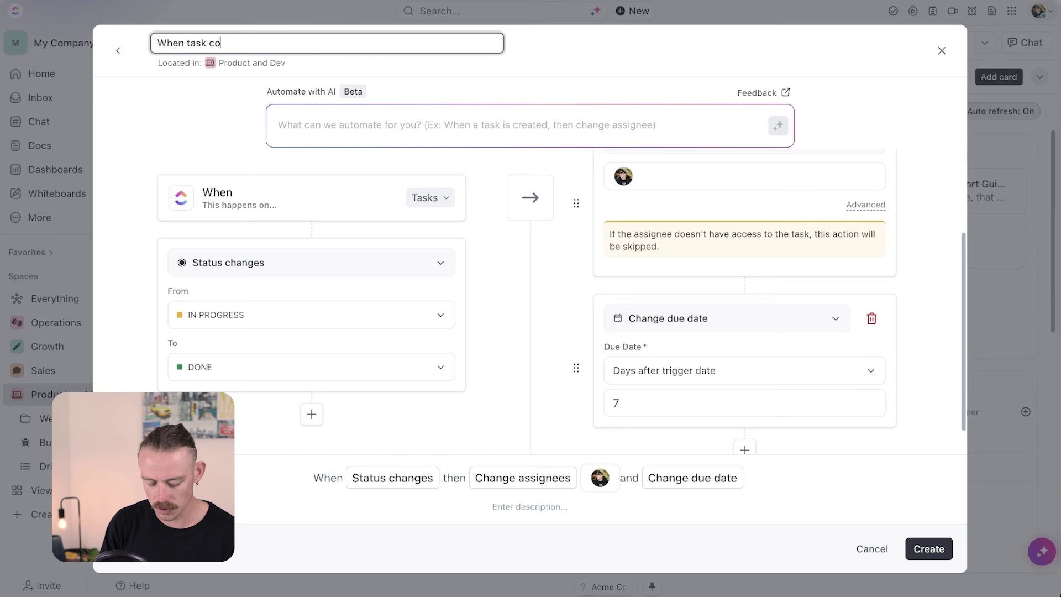
type("mplete, notif")
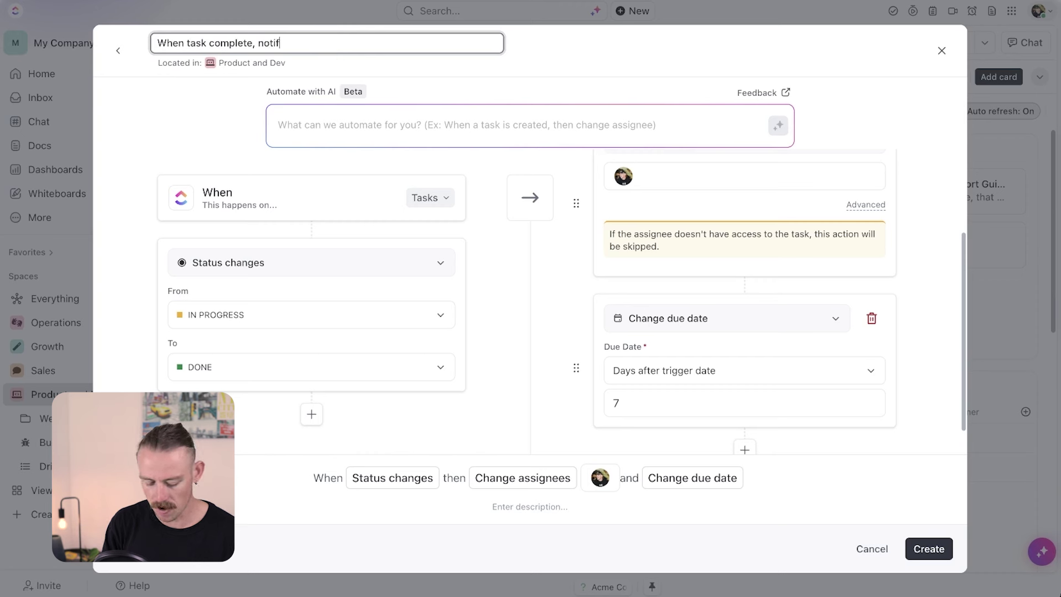
type("y and change ")
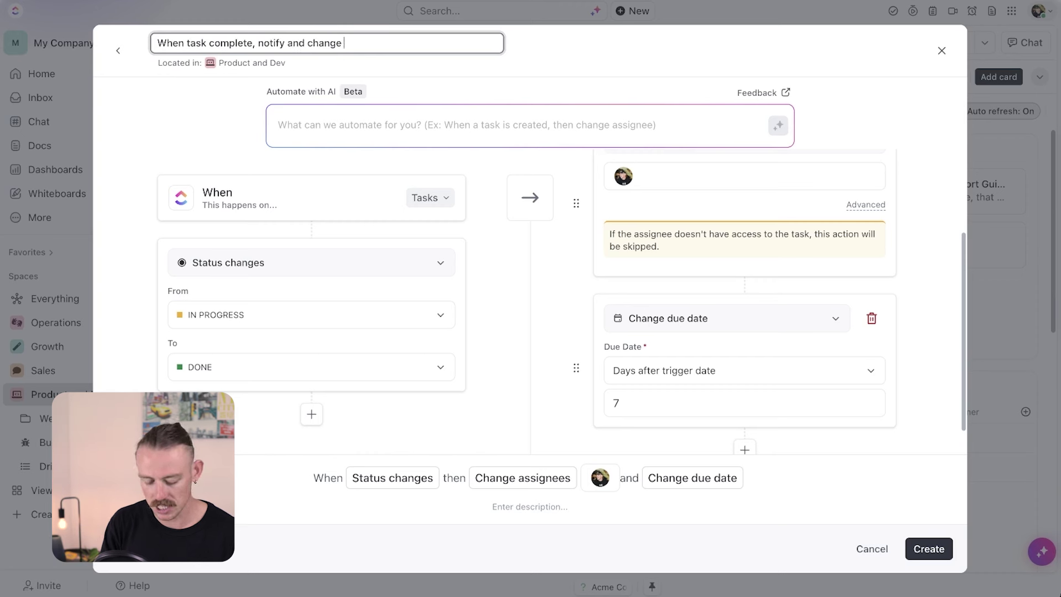
type("date.")
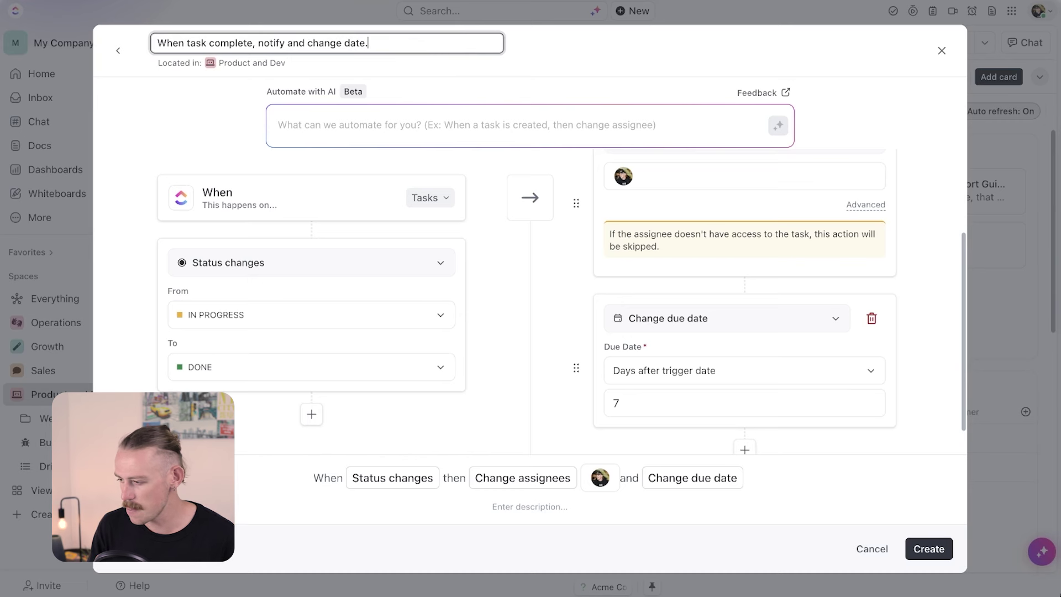
left_click(930, 550)
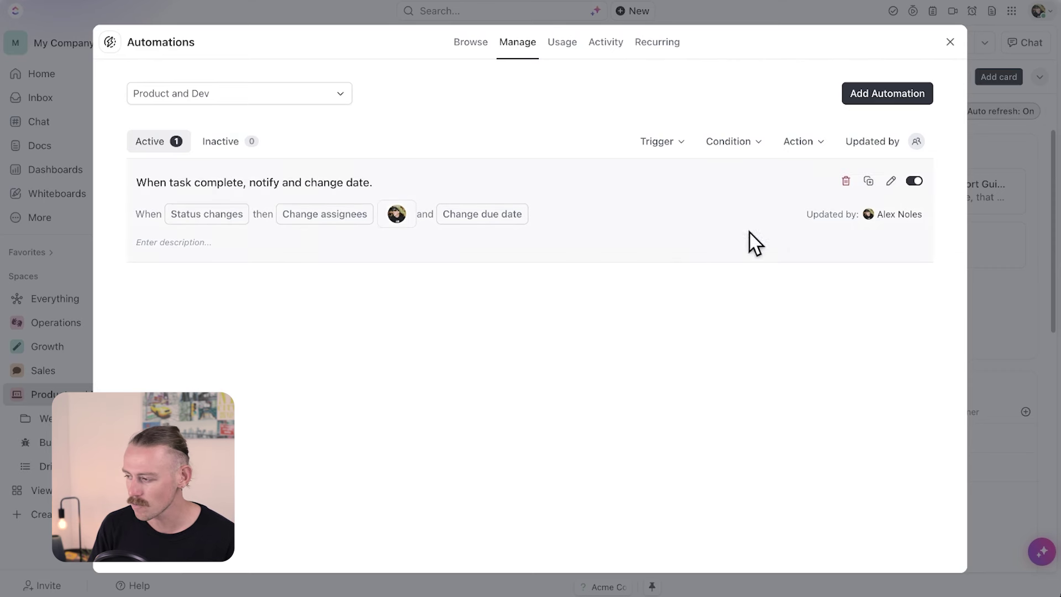
Deactivate the new automation and reactivate it from the inactive automations
left_click(914, 181)
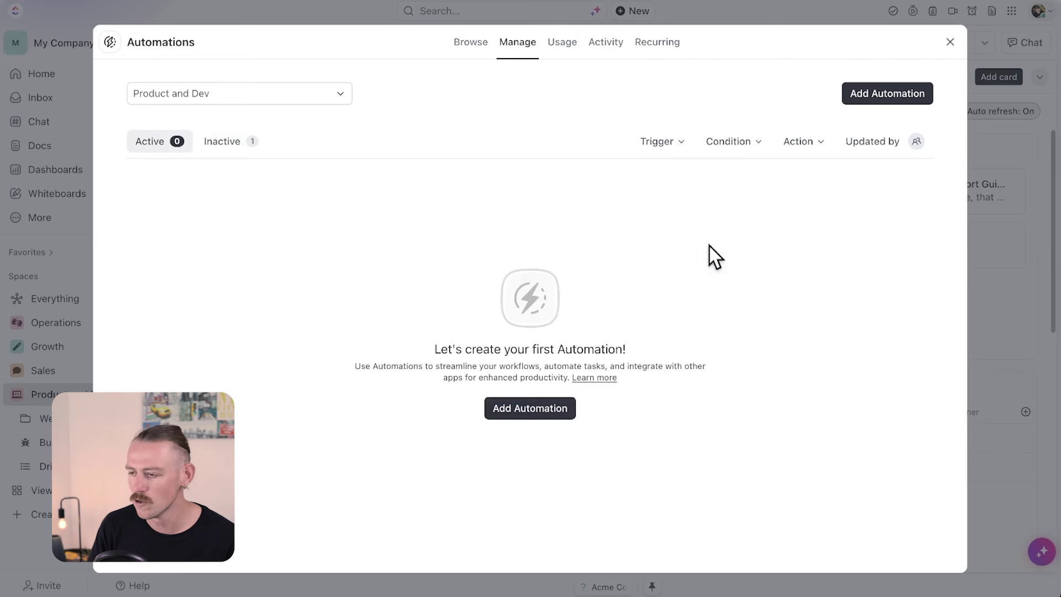
left_click(234, 154)
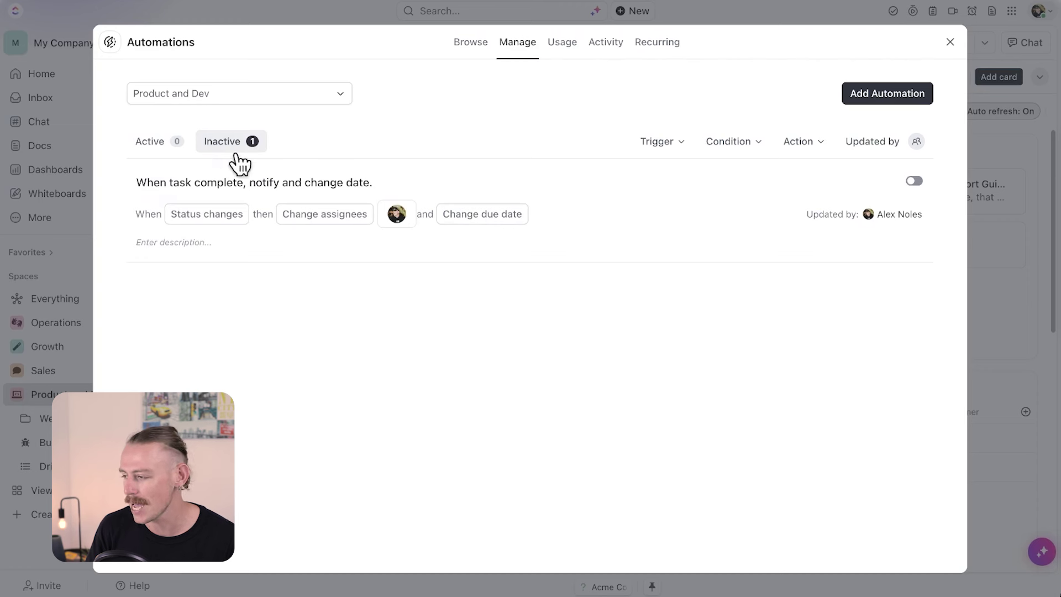
left_click(915, 181)
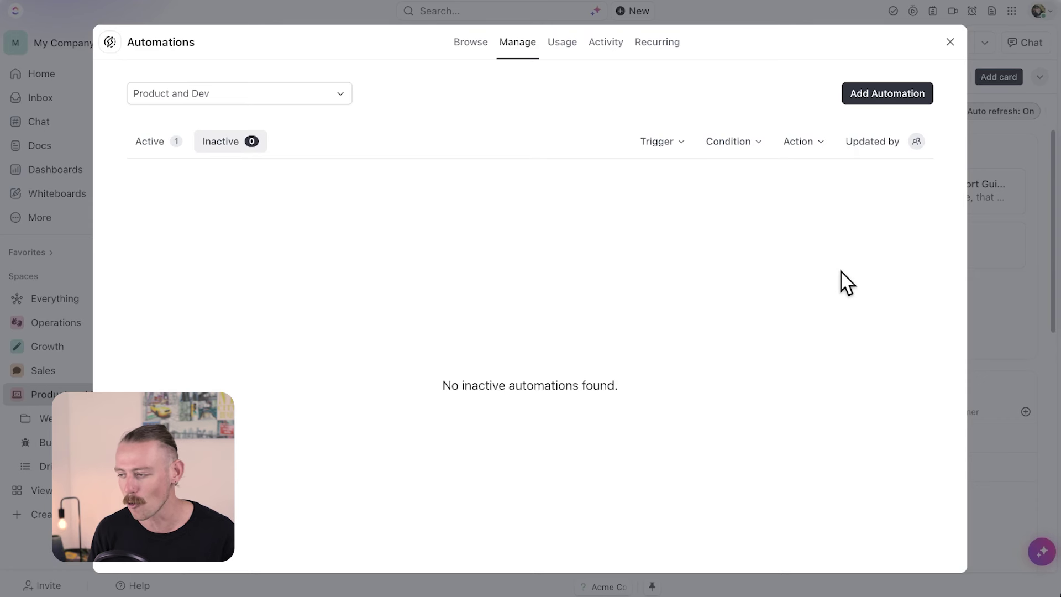
Look up recurring automations and set the Housekeeping list's "Recurring task" to recur 5 days after completion
left_click(663, 43)
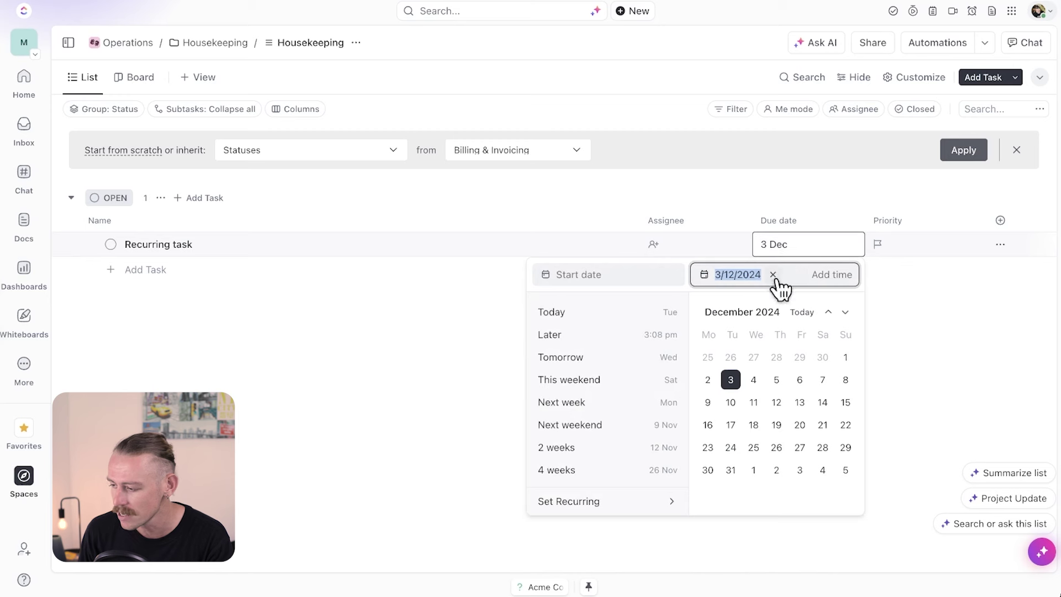
left_click(623, 506)
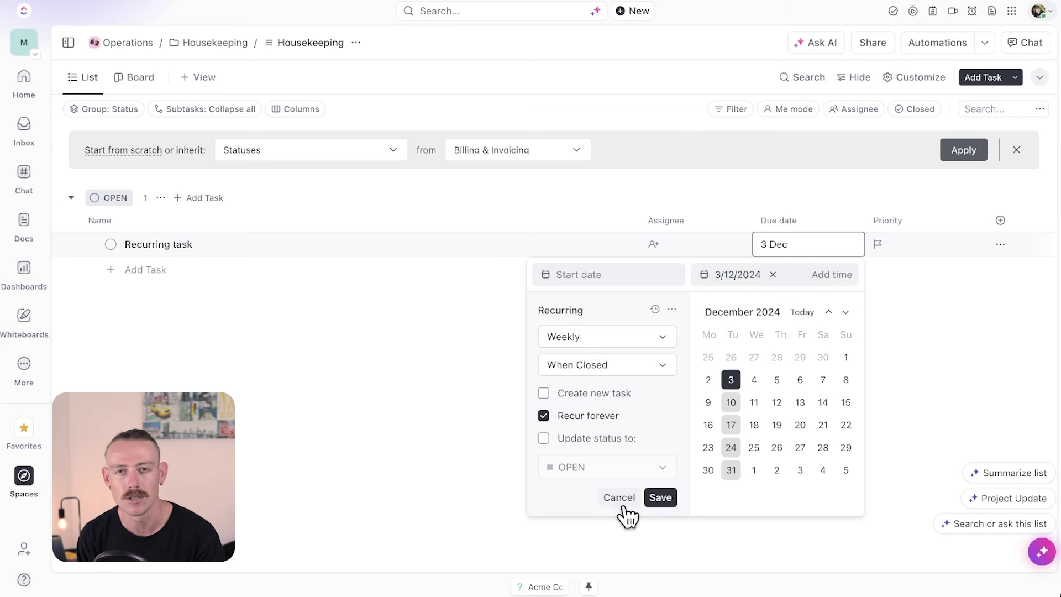
left_click(654, 345)
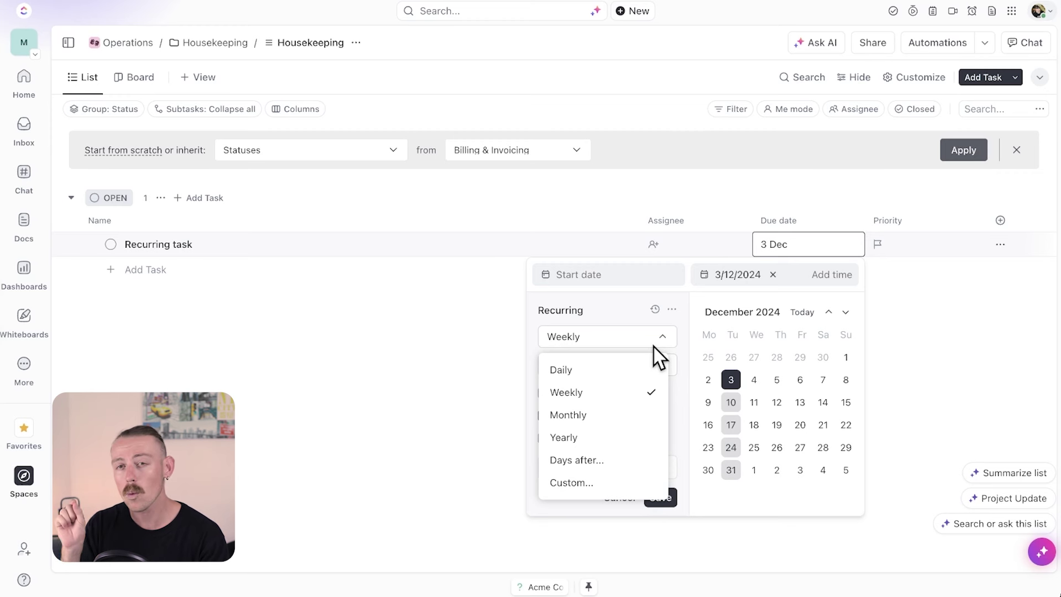
left_click(623, 463)
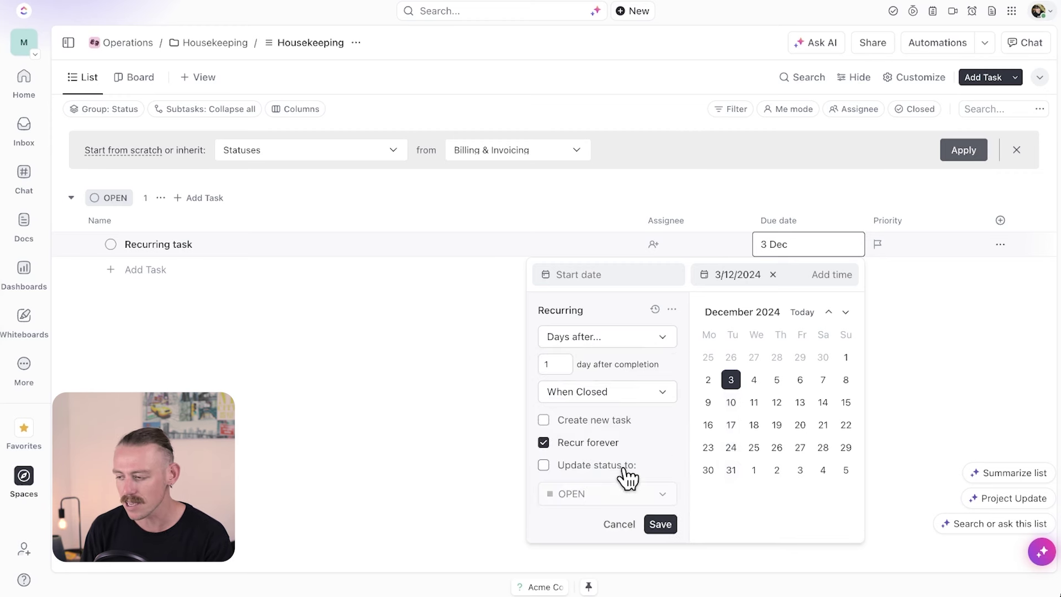
double_click(544, 365)
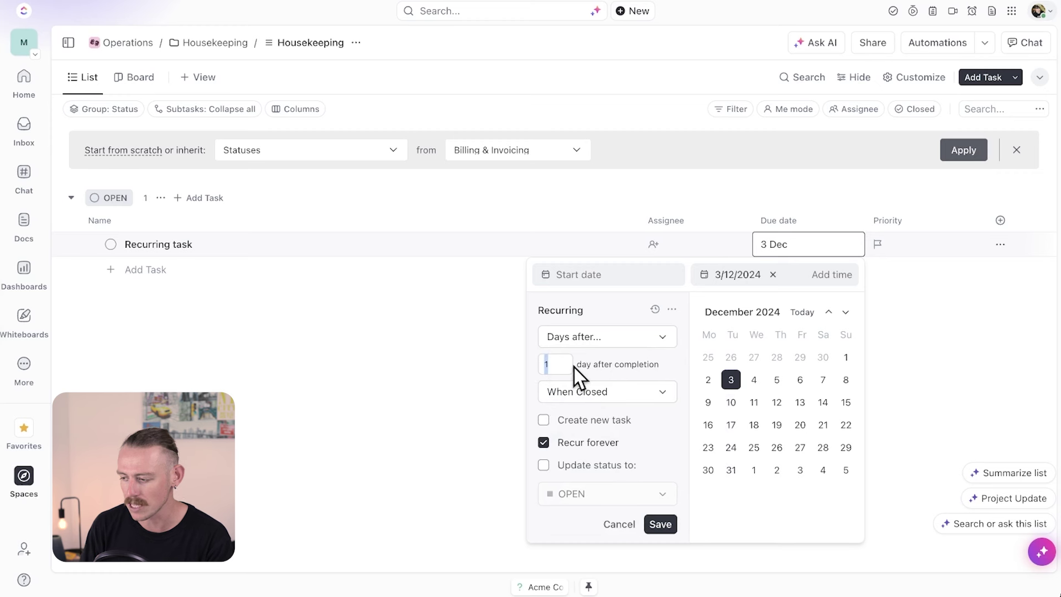
type("6")
key("BackSpace")
type("5")
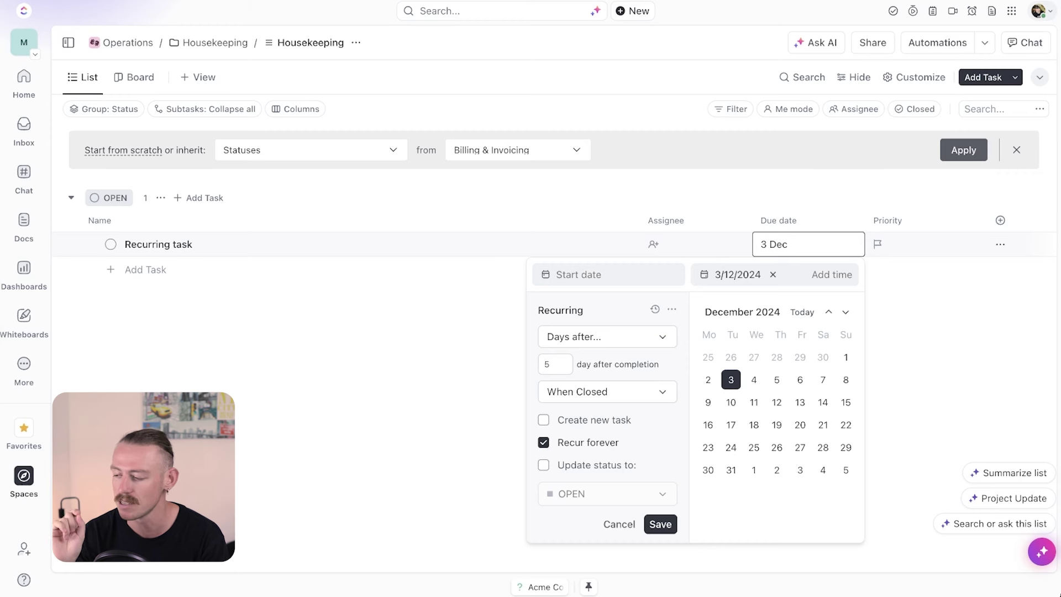
Set the task's recurrence to Weekly and make it recur On schedule
left_click(656, 339)
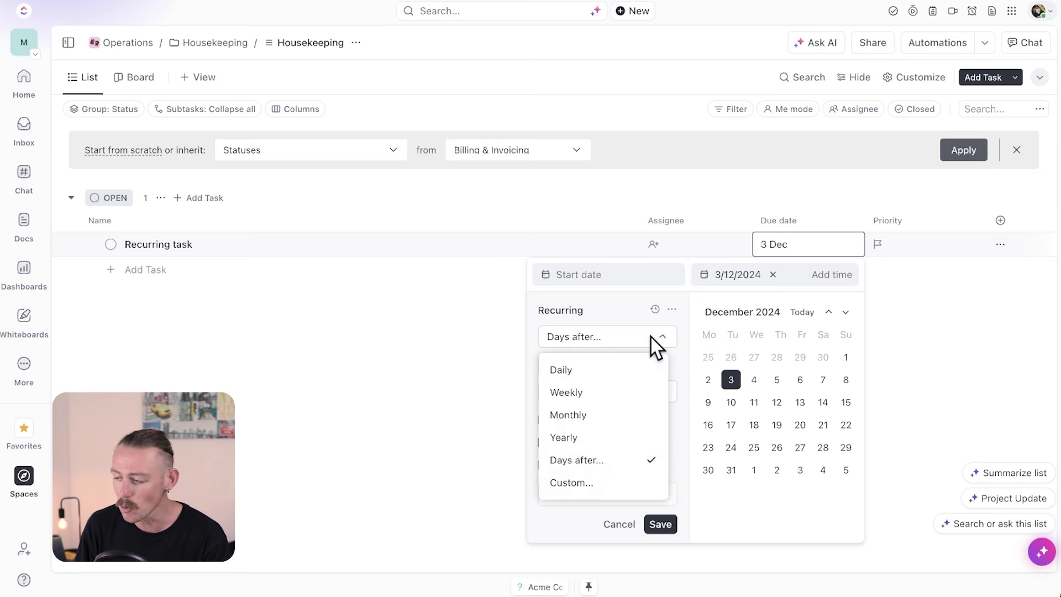
left_click(629, 392)
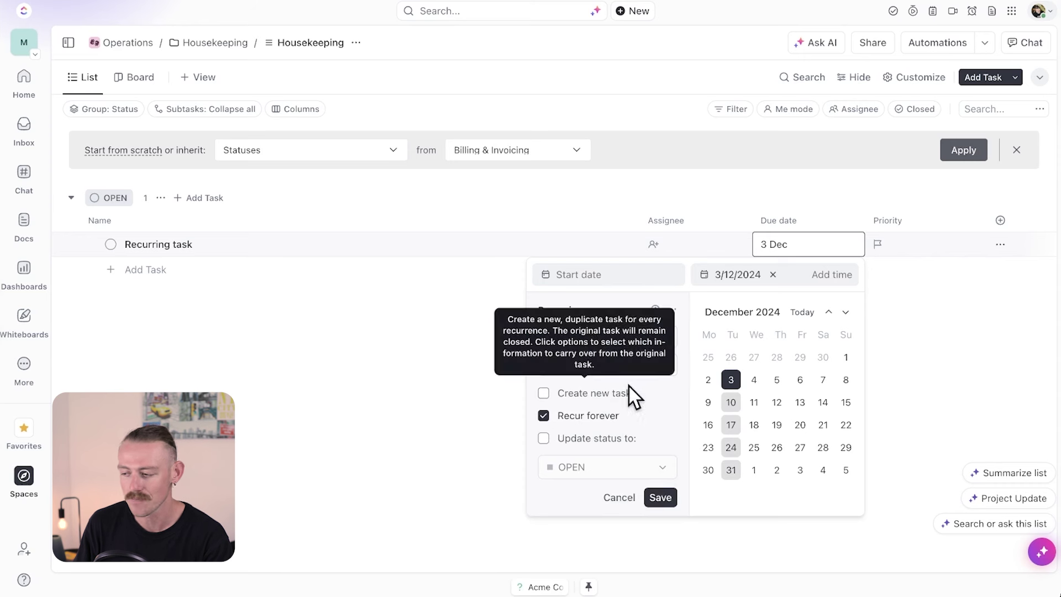
left_click(661, 338)
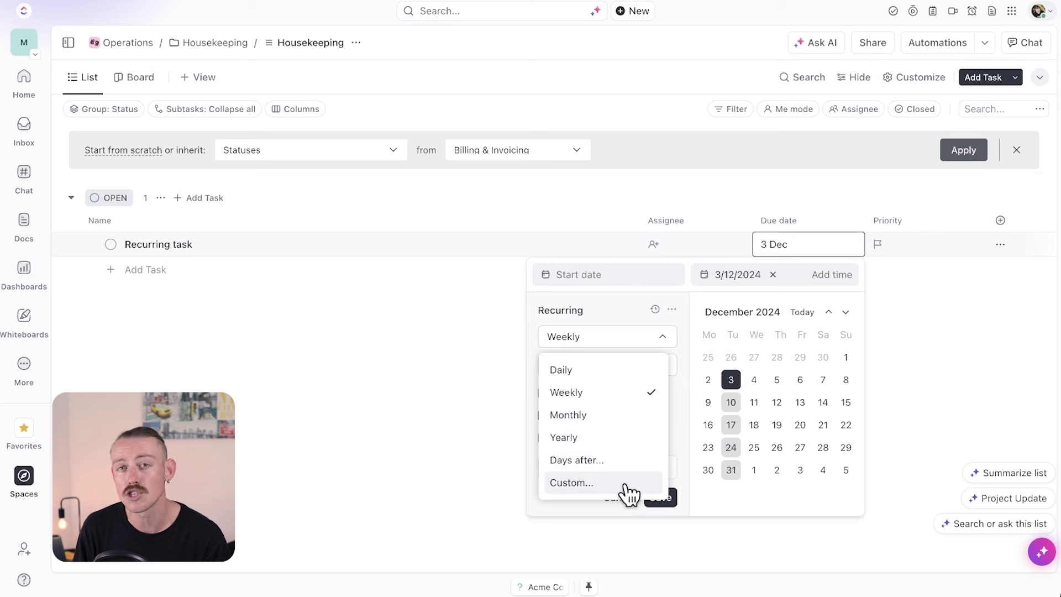
left_click(624, 316)
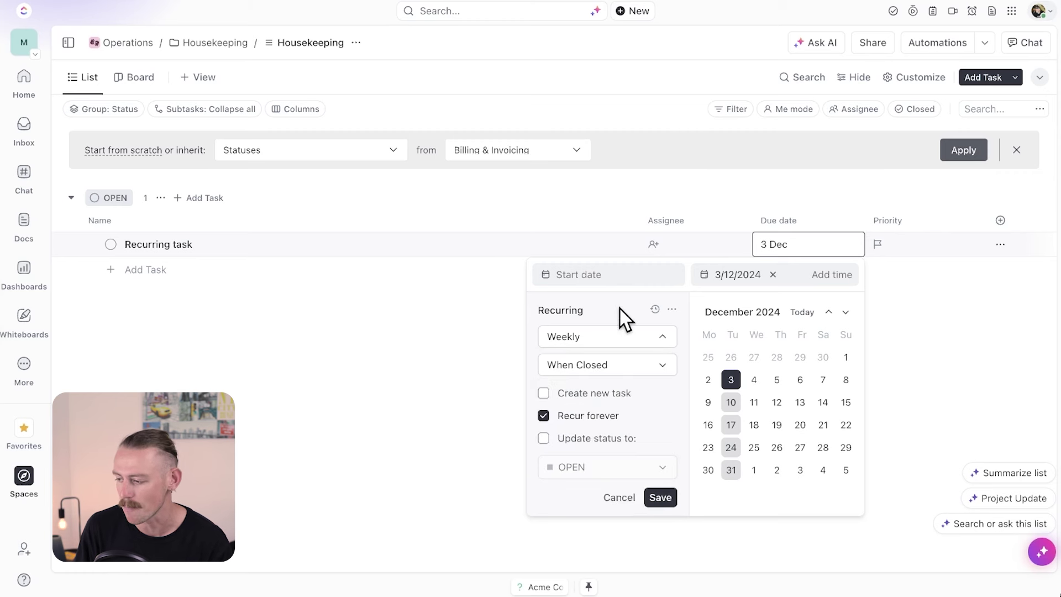
left_click(657, 380)
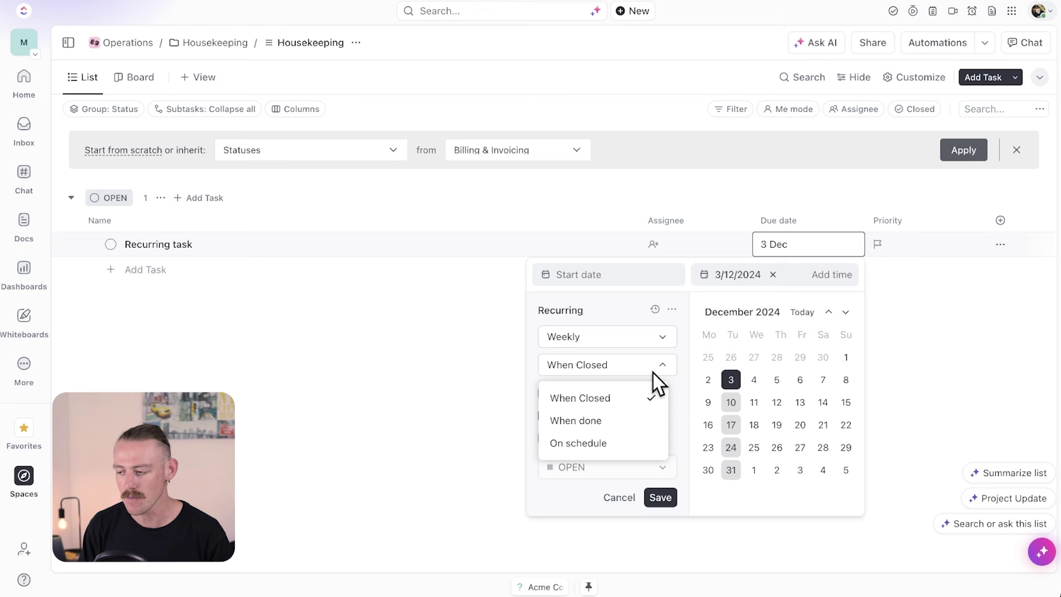
left_click(641, 458)
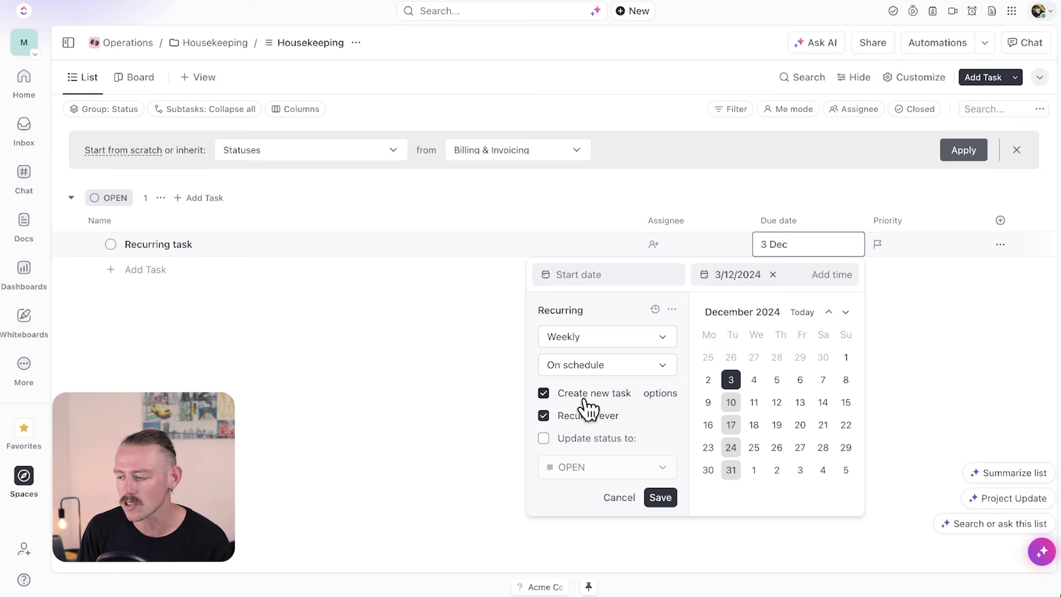
Review what Create new task carries over to each new recurring task and save the default selection
mouse_move(583, 399)
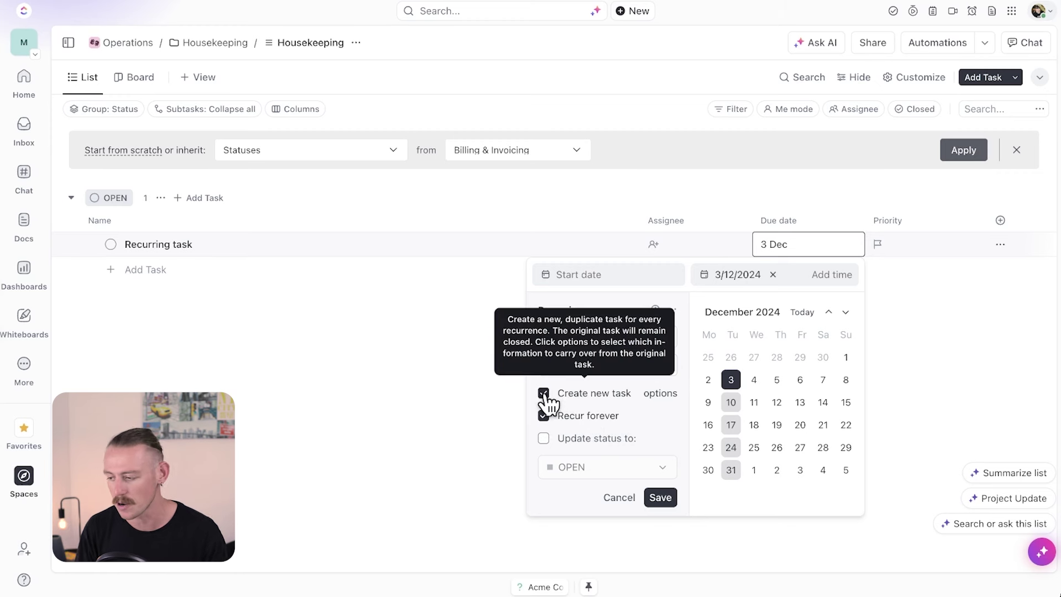
left_click(660, 394)
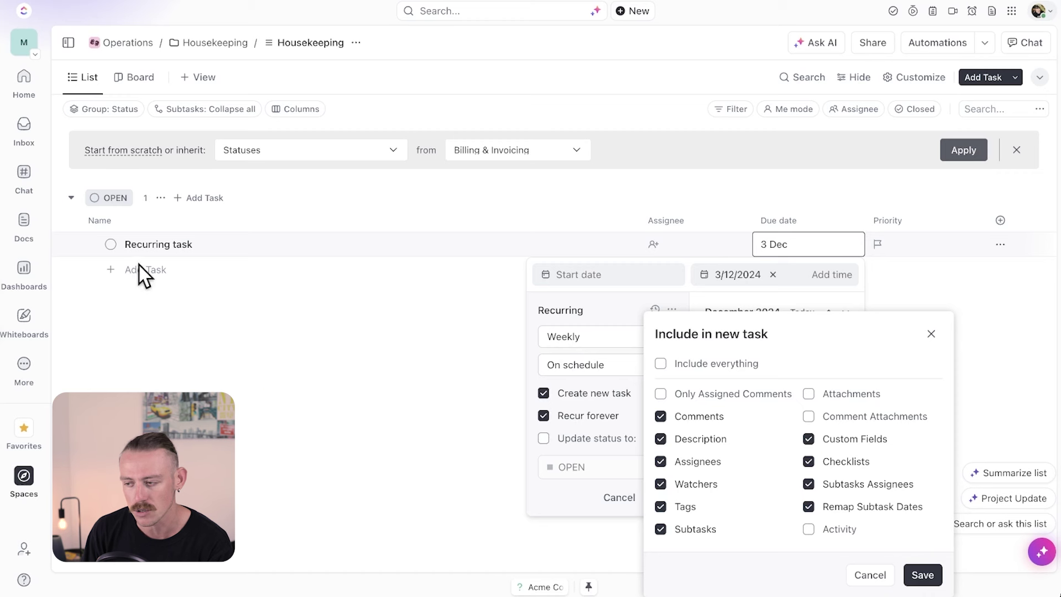
left_click(922, 575)
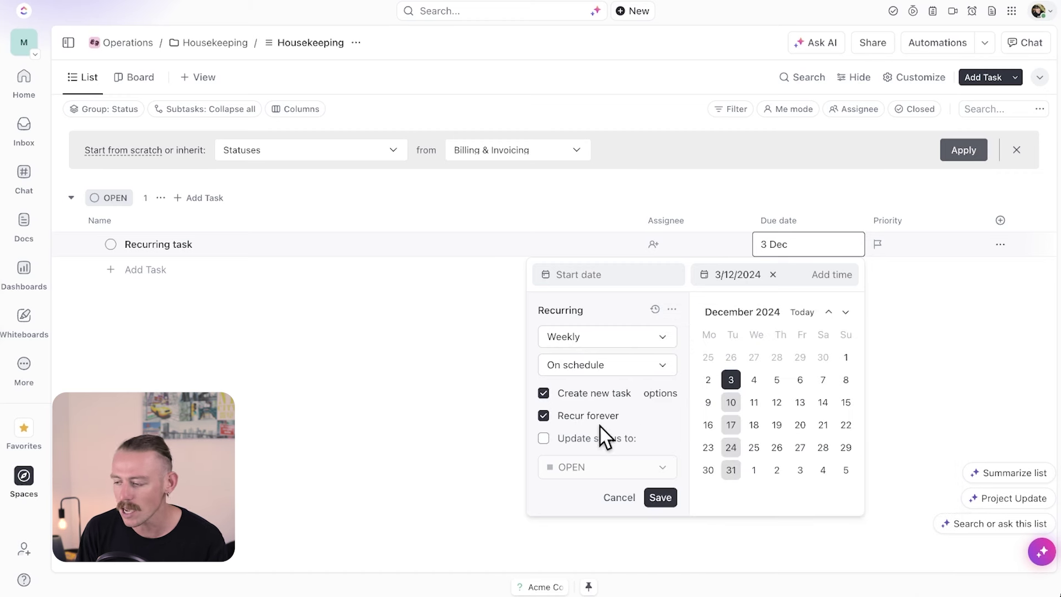
Switch Recur forever off and on again, enable Update status to OPEN, and leave the recurrence settings without saving
left_click(544, 416)
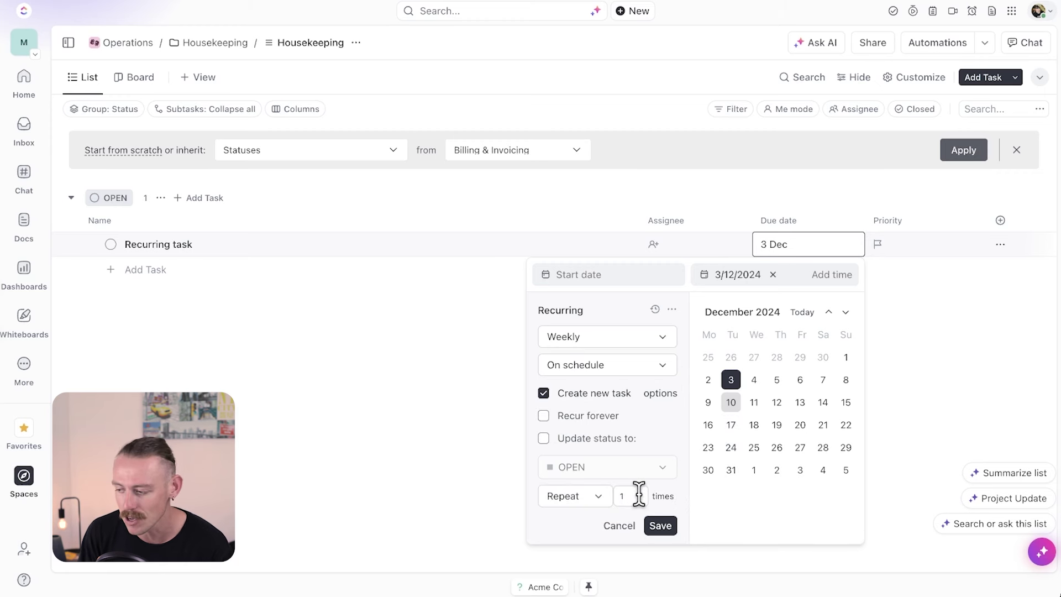
left_click(544, 417)
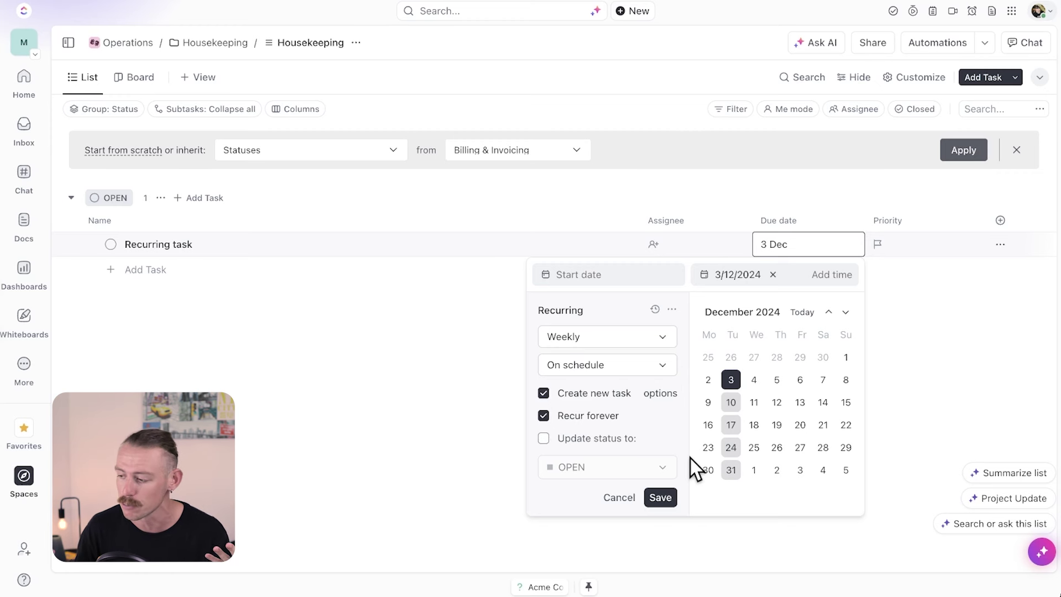
left_click(605, 439)
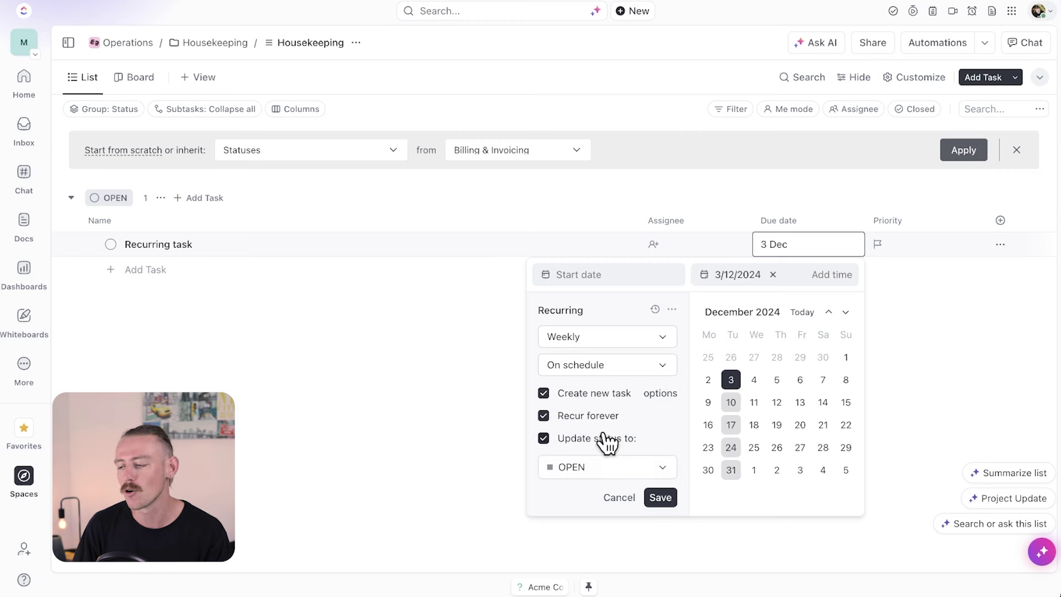
left_click(641, 475)
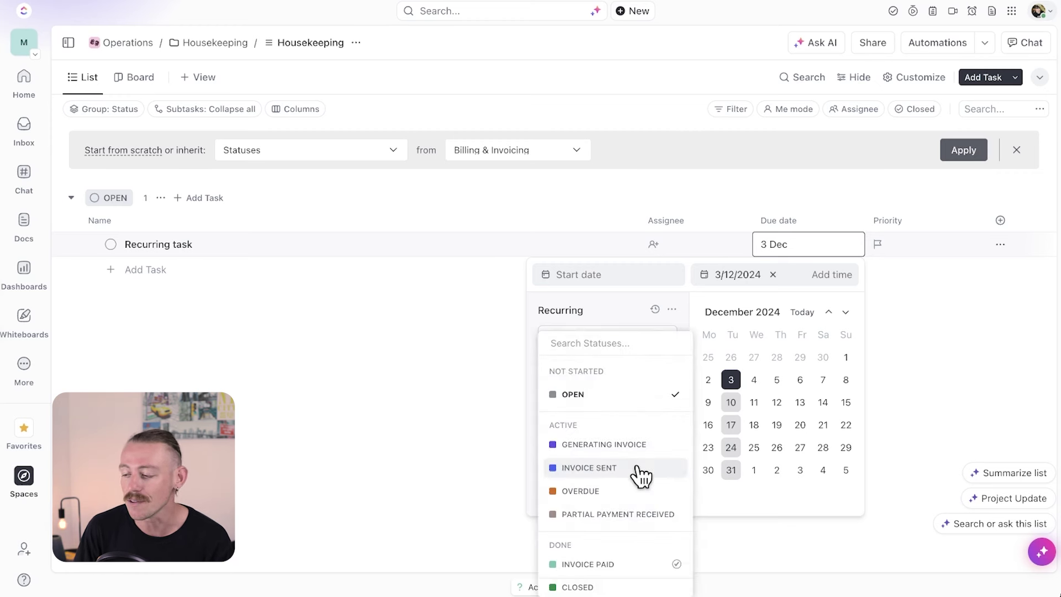
left_click(628, 325)
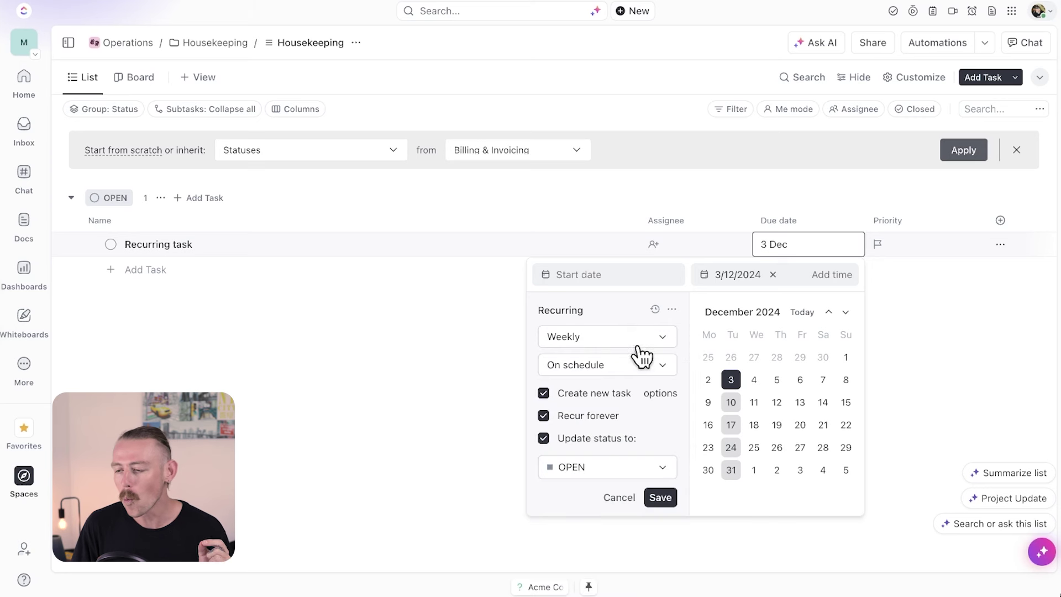
left_click(429, 376)
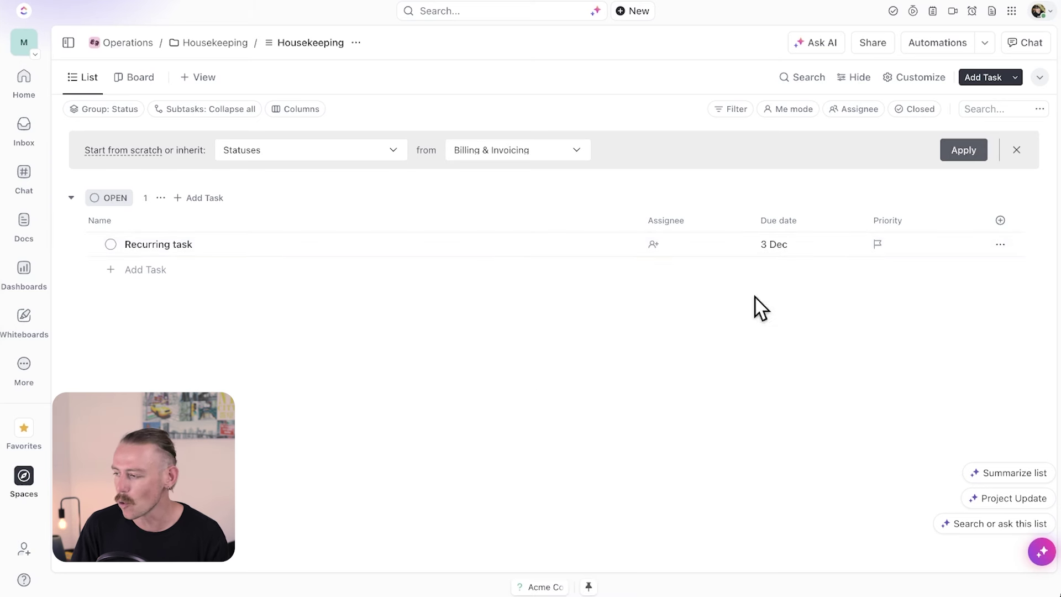
Check the Recurring Task Overview in the Housekeeping list's automations, then close it
left_click(916, 50)
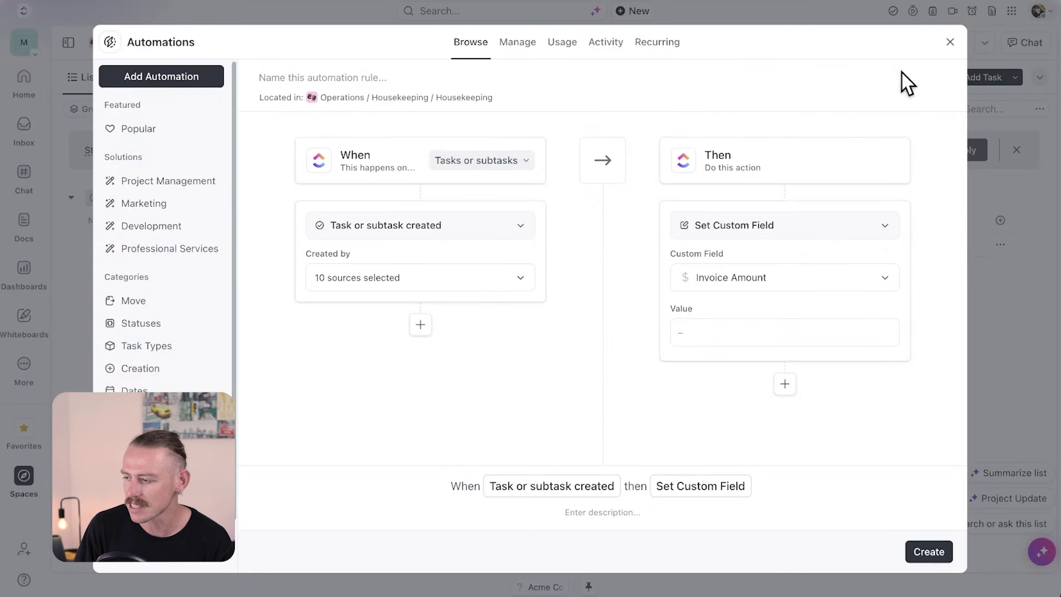
left_click(657, 49)
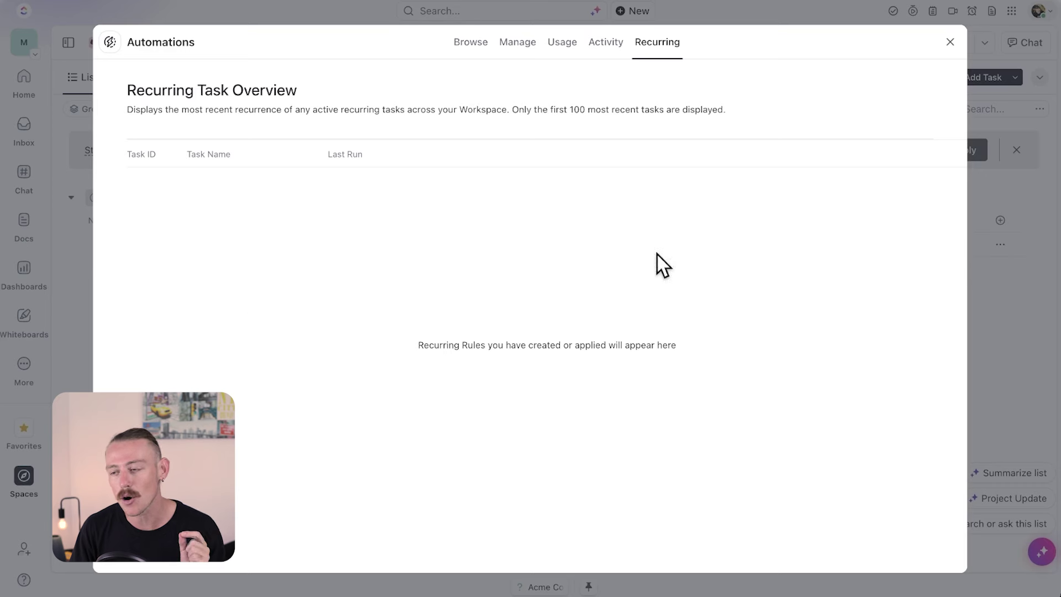
left_click(949, 44)
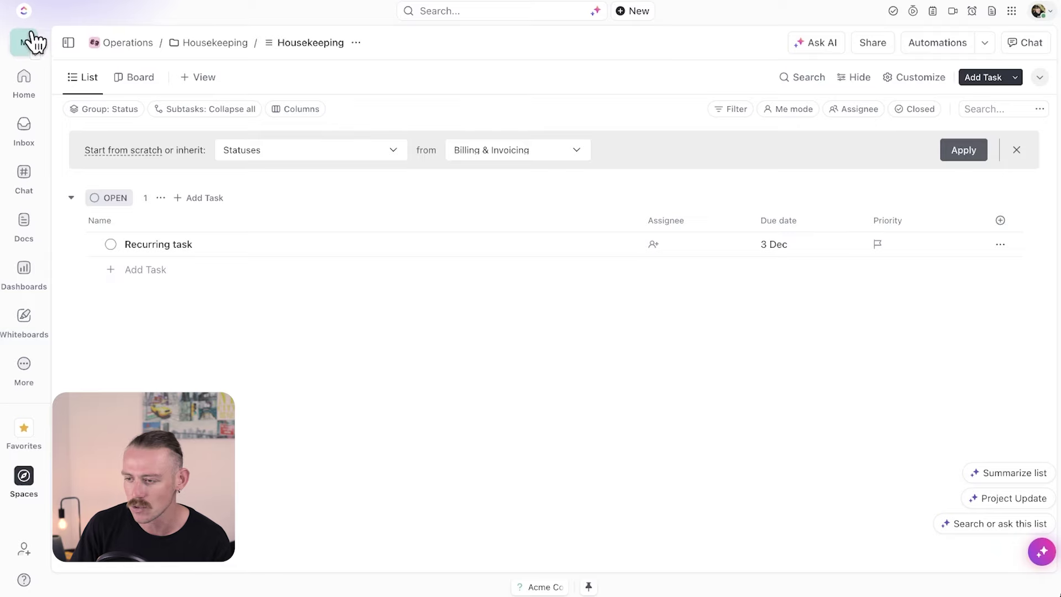
Show the full navigation sidebar and open the Clients list in the Sales space's CRM folder
left_click(68, 42)
left_click(66, 394)
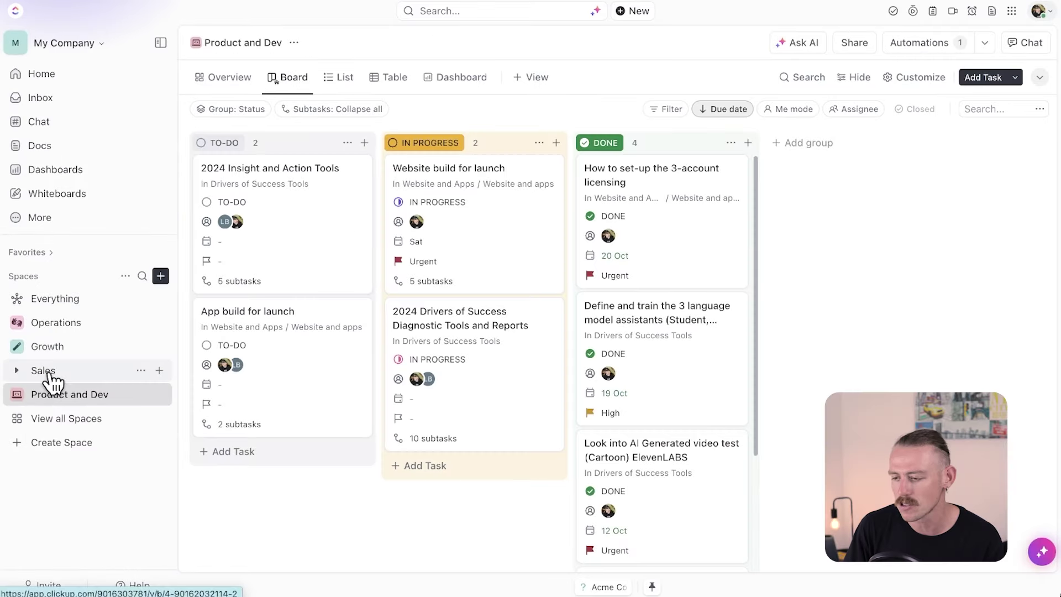
left_click(50, 372)
left_click(23, 419)
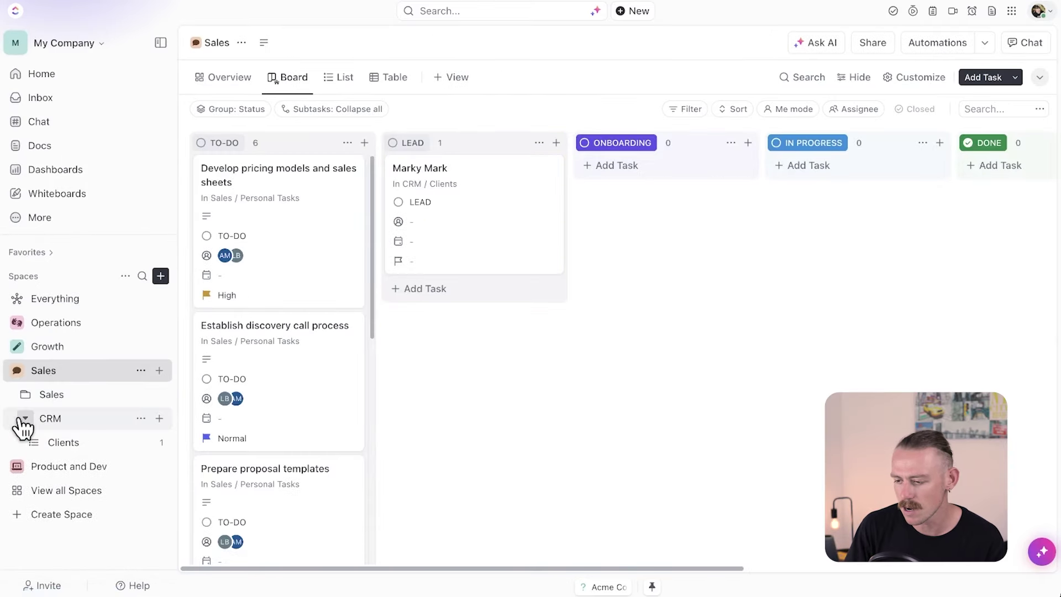
left_click(65, 442)
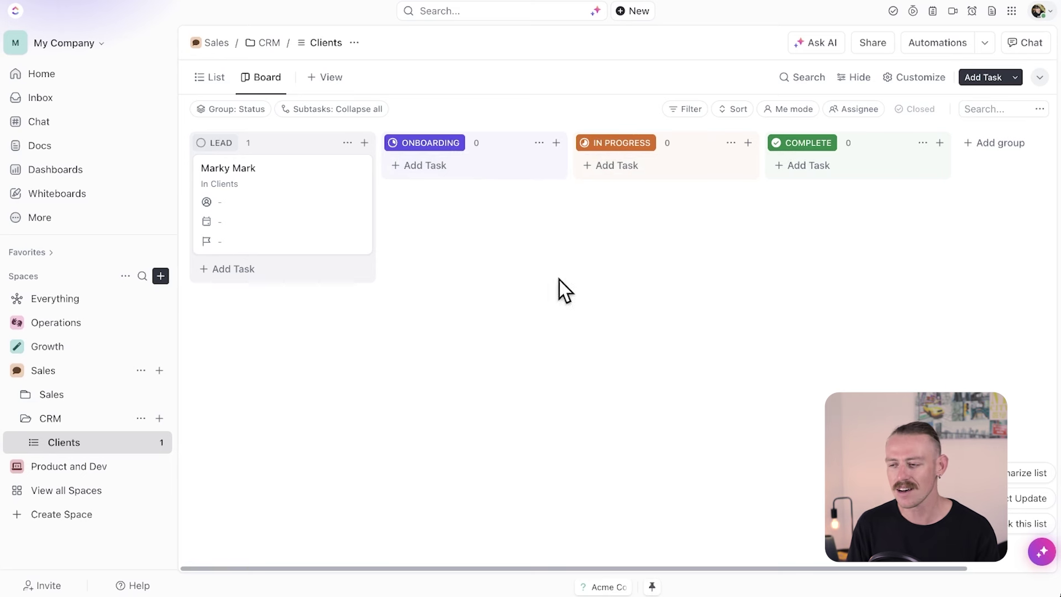
View the details of the client task in the LEAD status and return to the Clients list
mouse_move(253, 183)
left_mouse_down()
mouse_move(277, 207)
mouse_move(333, 226)
mouse_move(459, 194)
mouse_move(265, 185)
left_mouse_up()
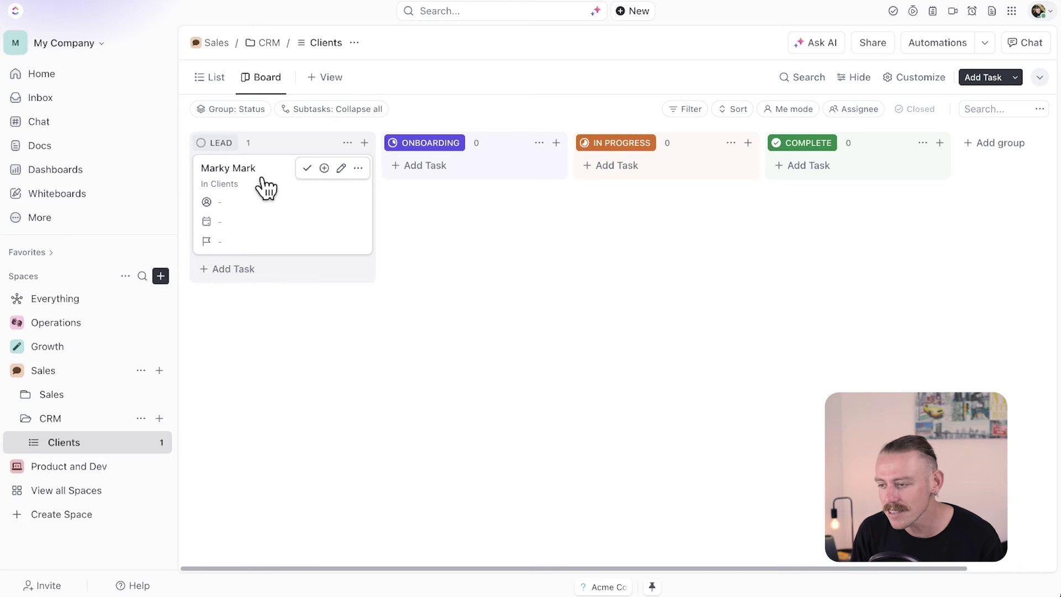
left_click(266, 188)
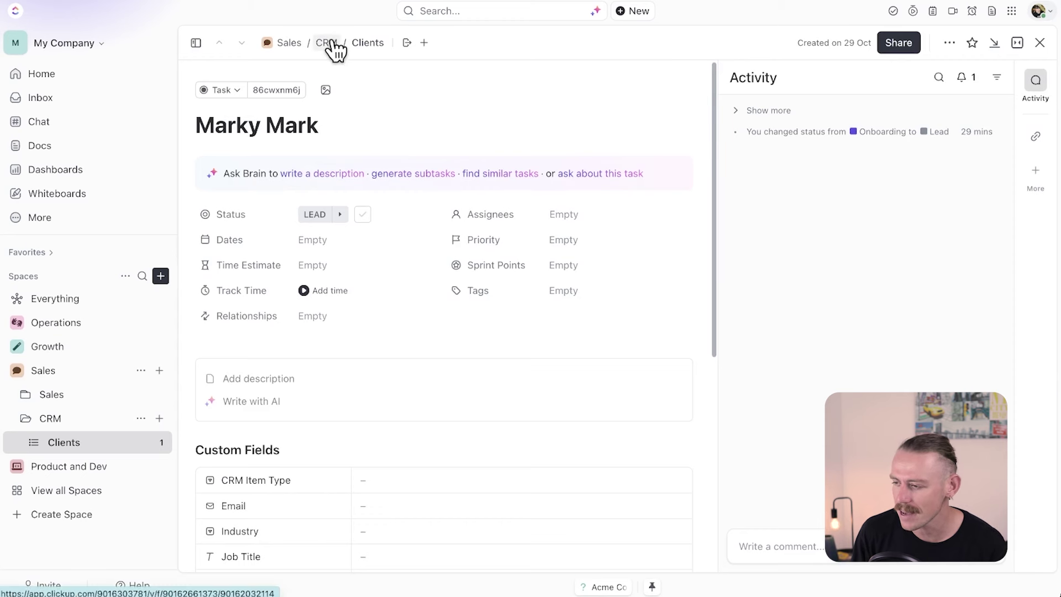
left_click(365, 45)
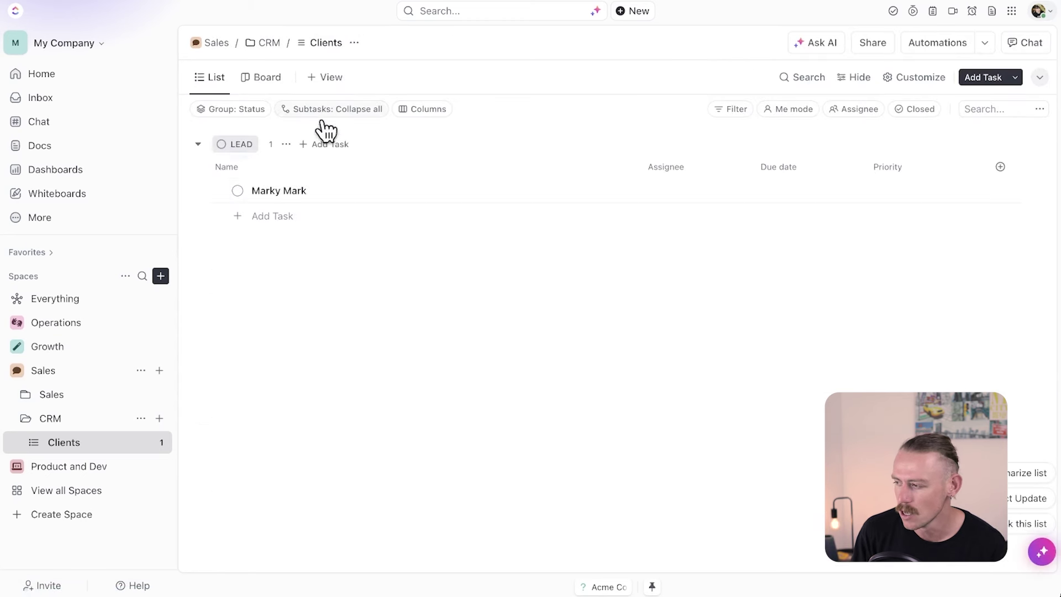
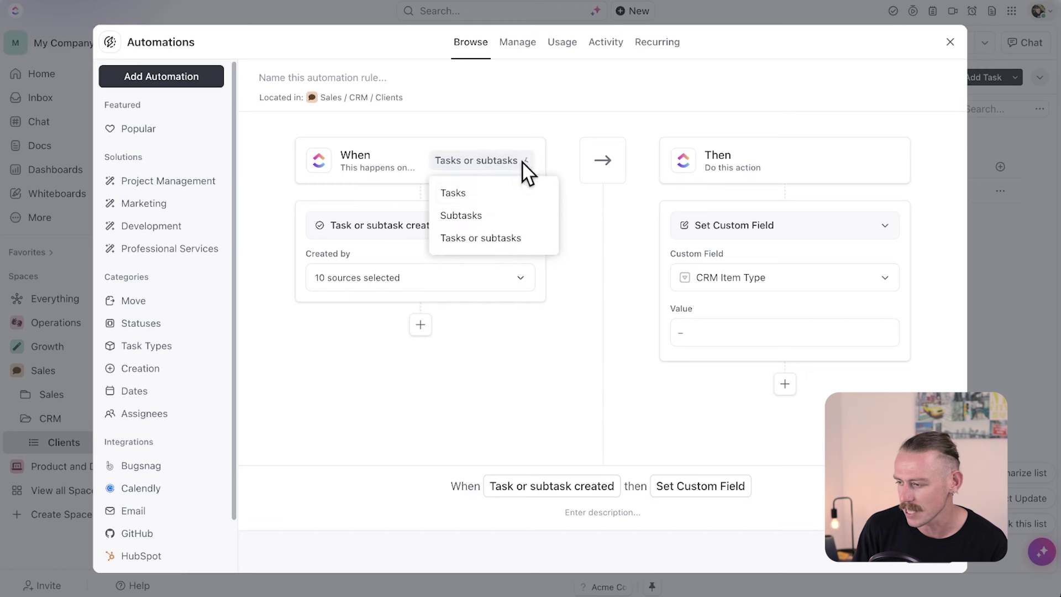
In a new automation for the Clients list, limit the trigger to Tasks and choose Status changes
left_click(485, 193)
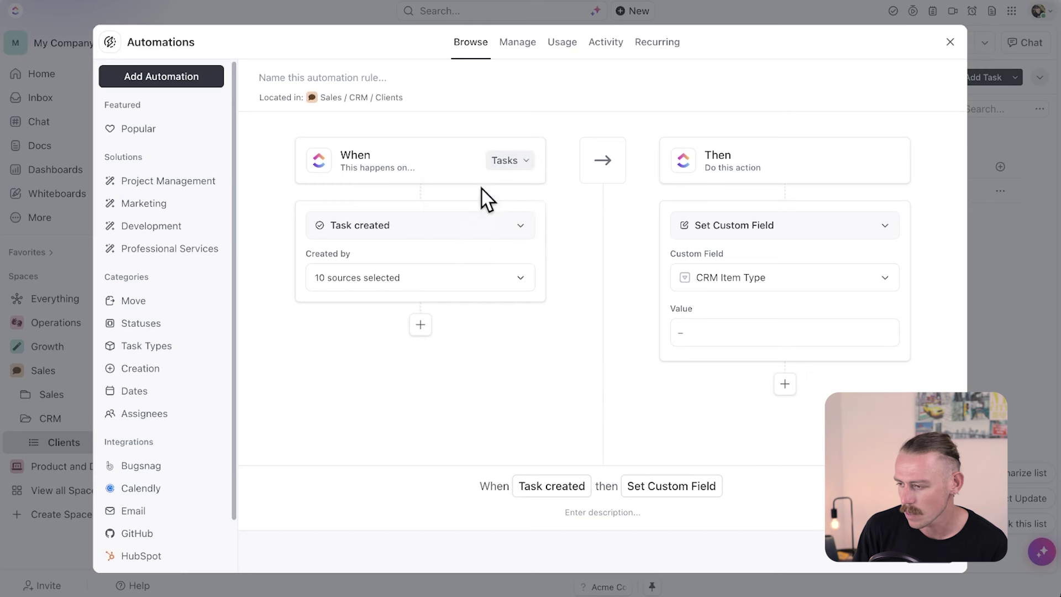
left_click(468, 243)
left_click(421, 370)
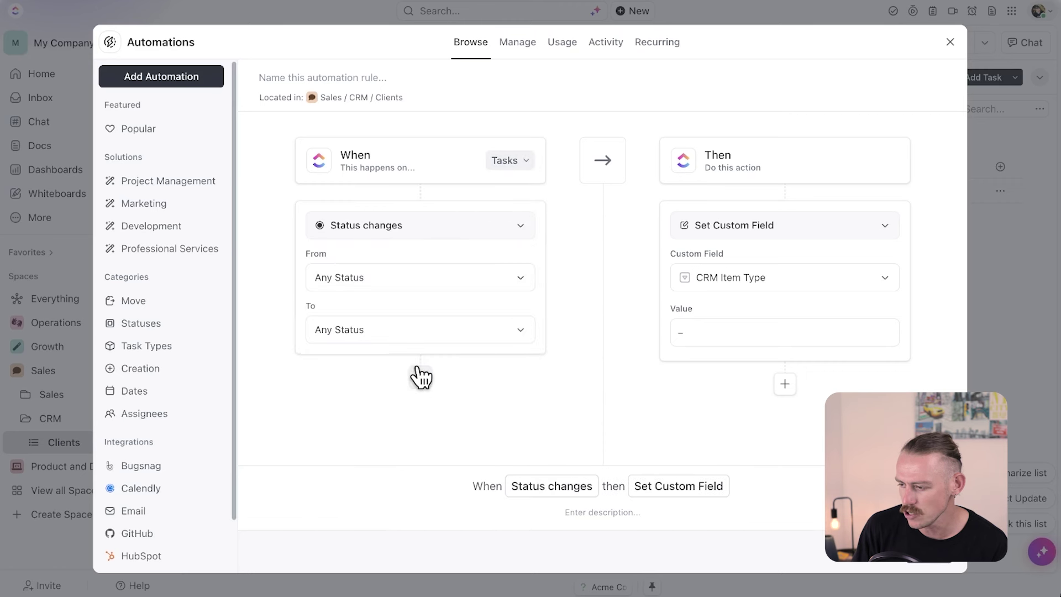
Set the trigger's From statuses to LEAD and ONBOARDING, leaving out IN PROGRESS
left_click(387, 277)
left_click(326, 347)
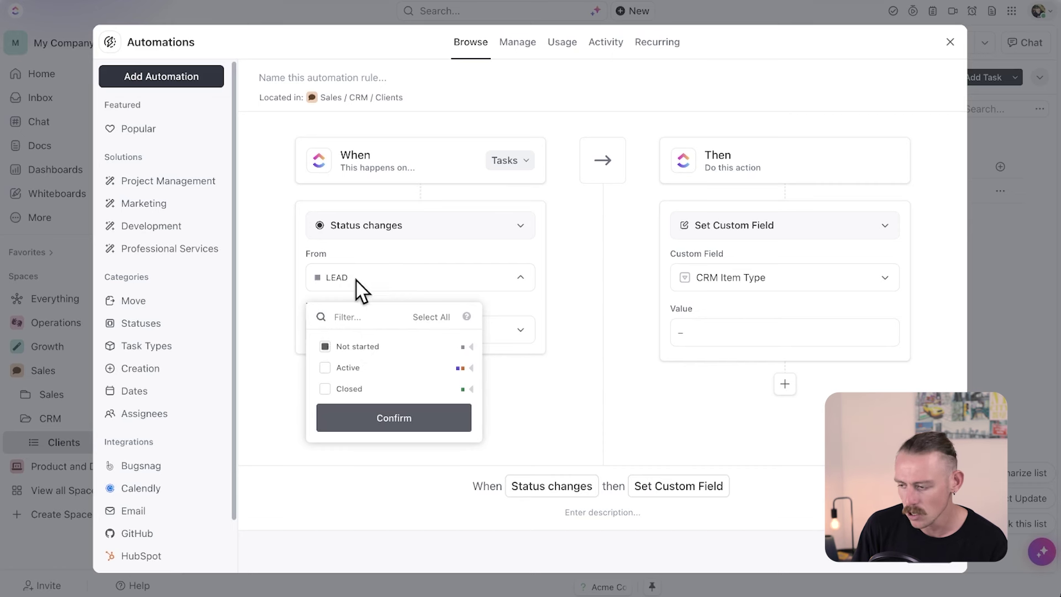
left_click(469, 368)
left_click(339, 388)
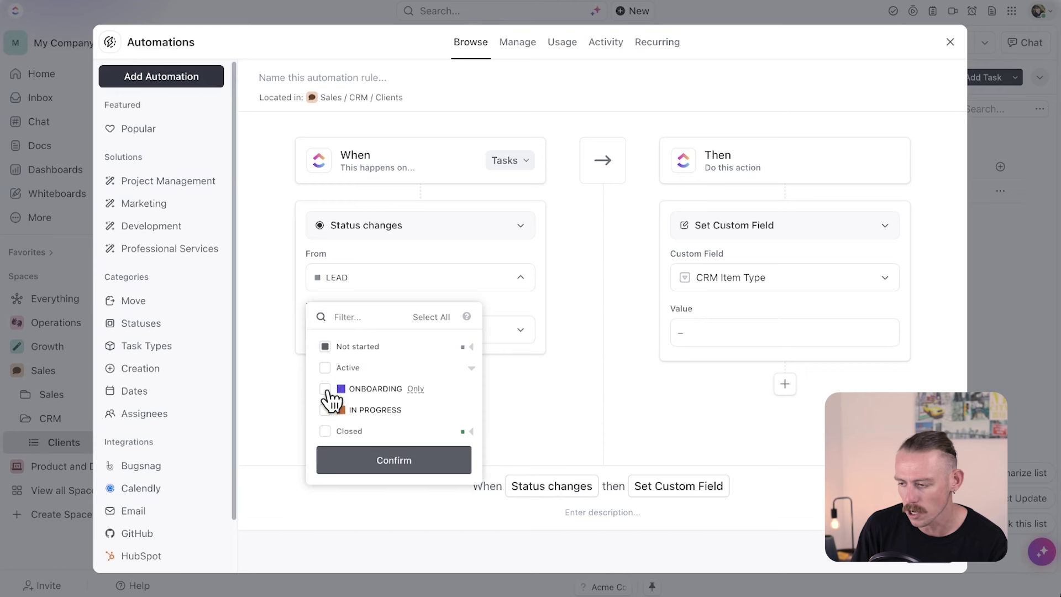
left_click(326, 369)
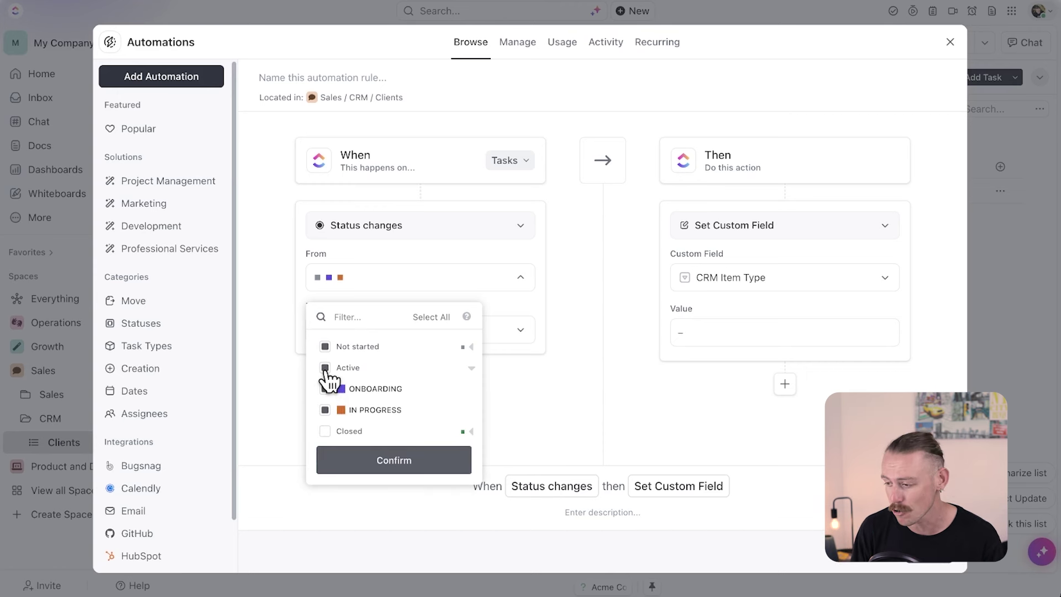
left_click(325, 410)
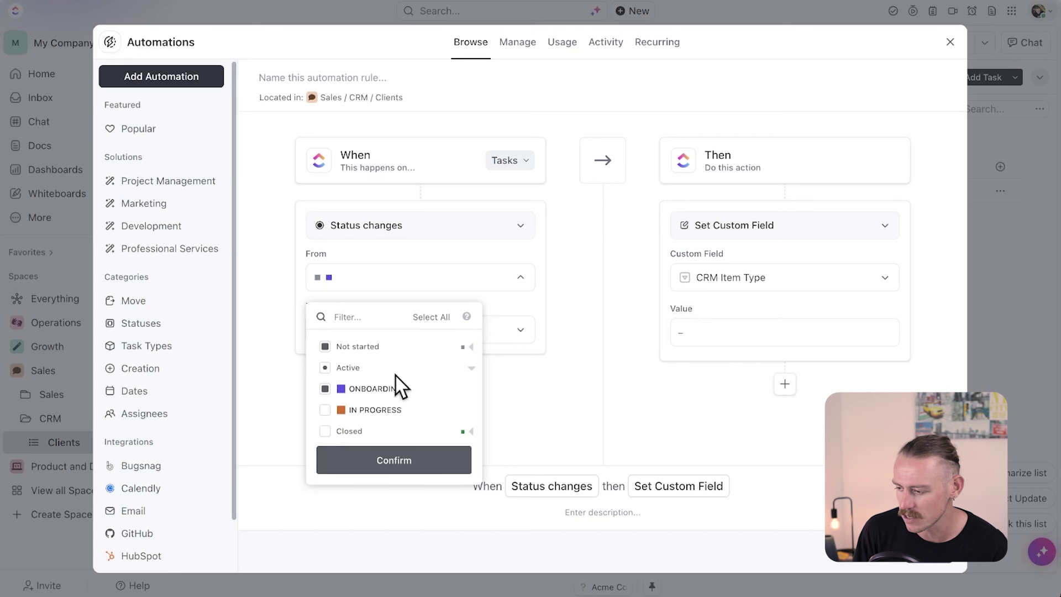
left_click(407, 471)
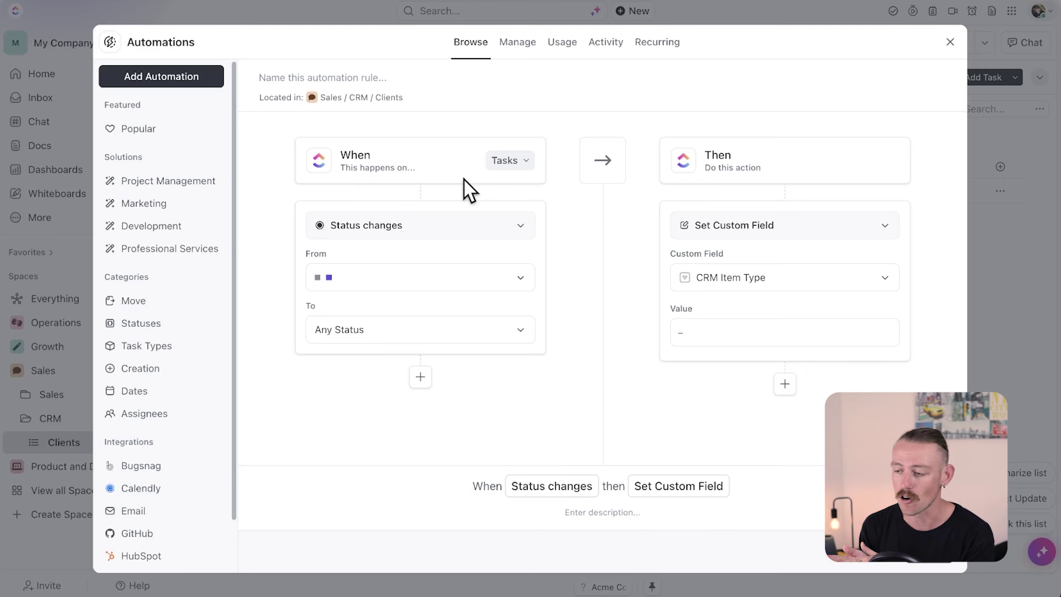
left_click(482, 284)
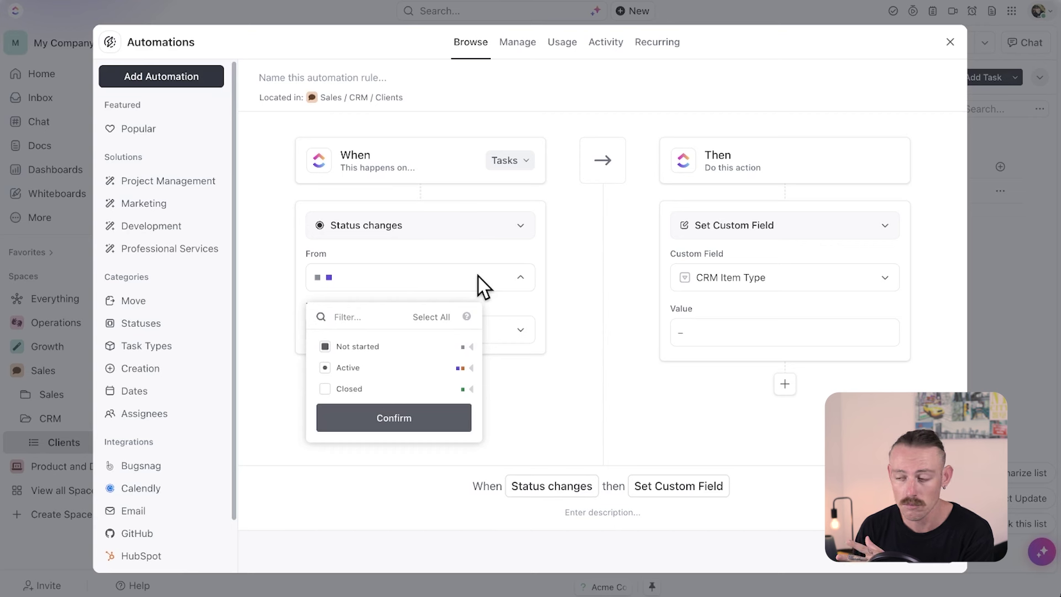
left_click(572, 285)
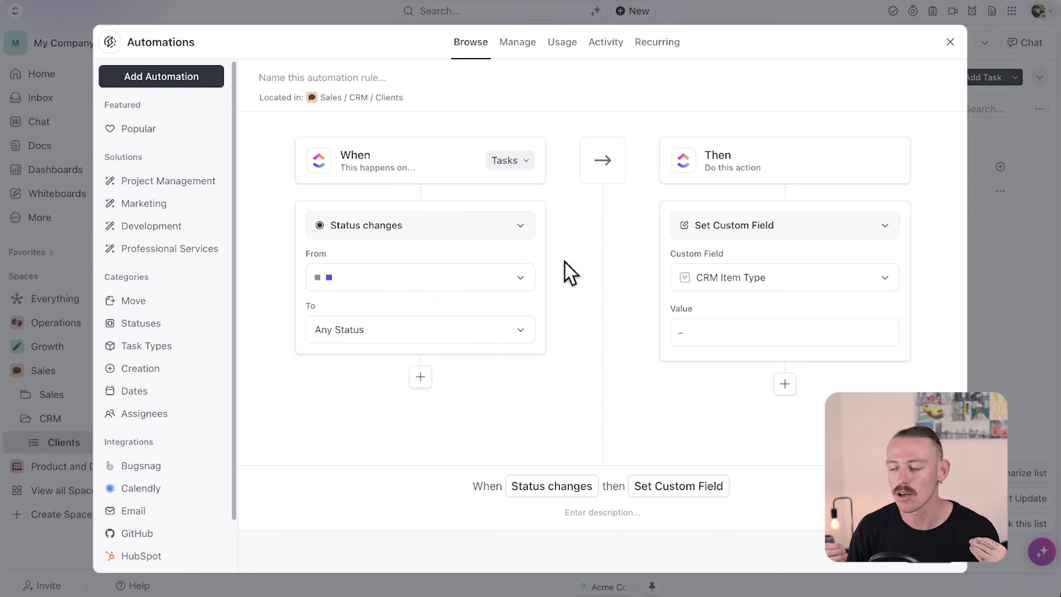
Set the automation's action to Create a subtask and choose the client task in the LEAD status as its parent task
left_click(850, 238)
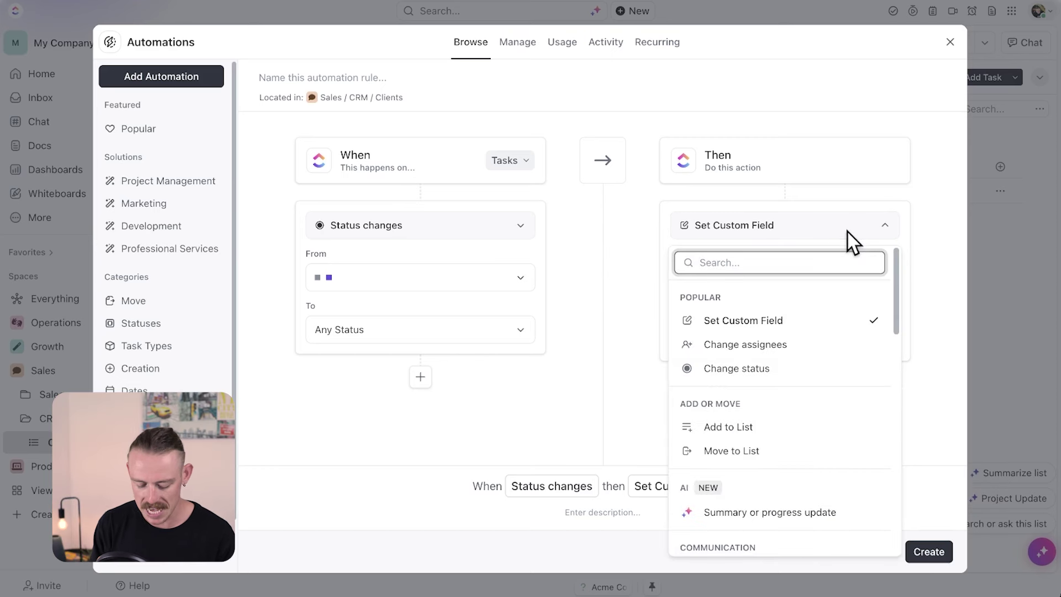
type("create sub")
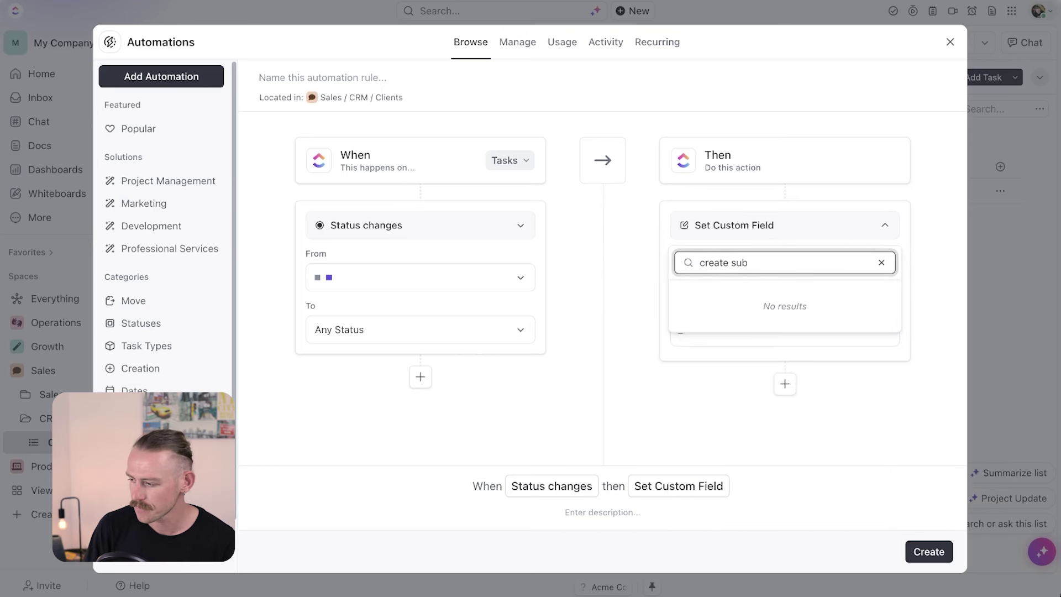
key("ctrl+shift+Left")
key("Left")
key("ctrl+shift+Left")
key("BackSpace")
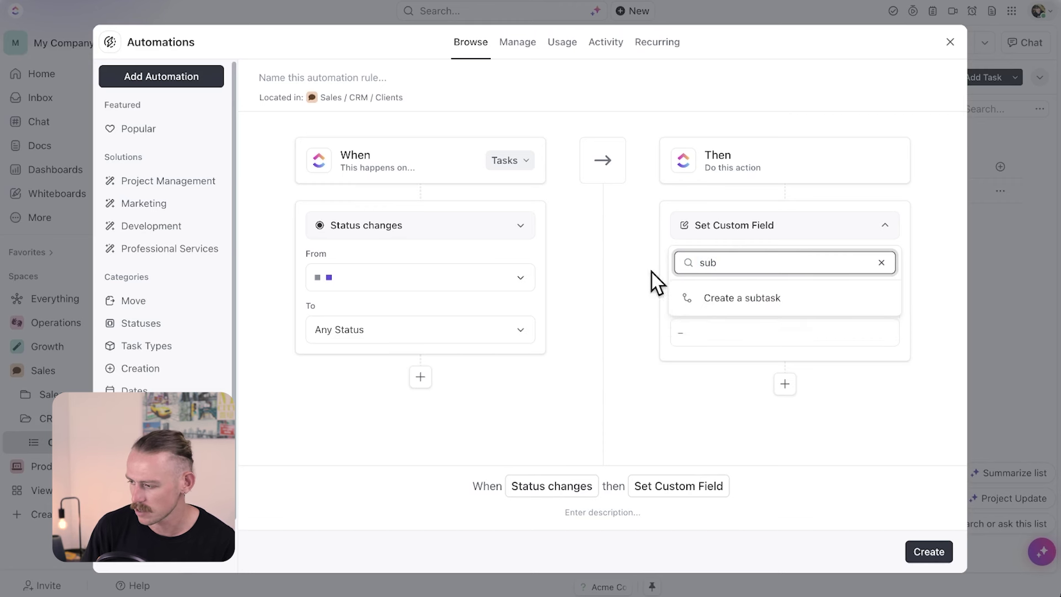
left_click(767, 298)
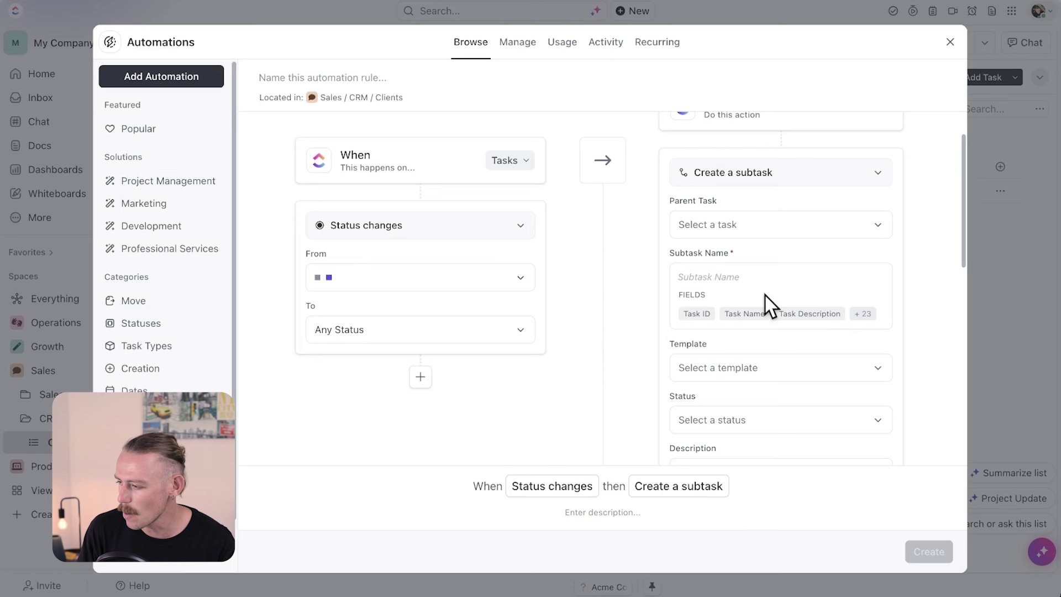
left_click(801, 225)
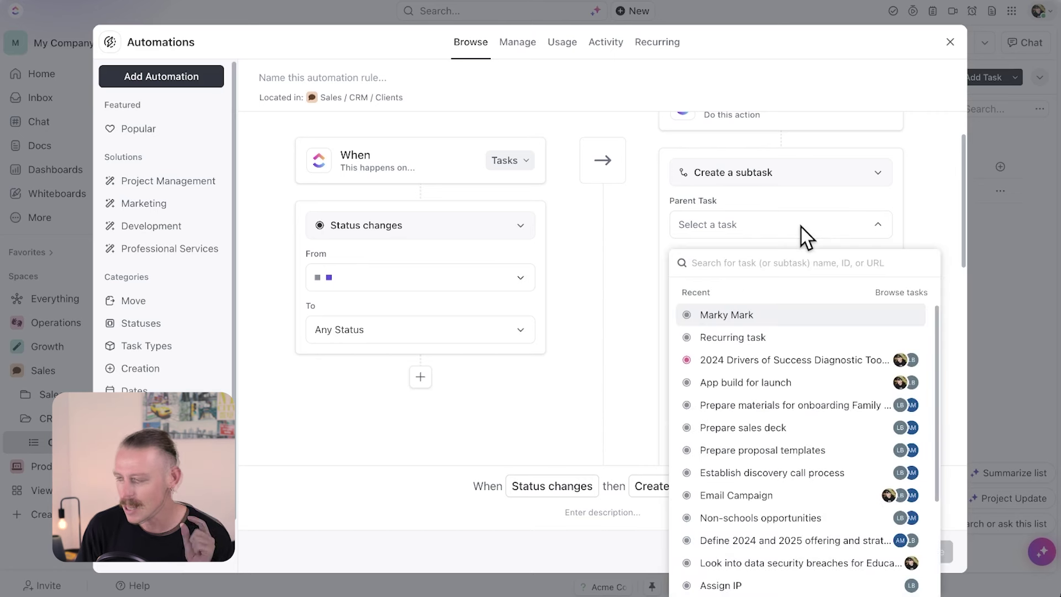
left_click(791, 318)
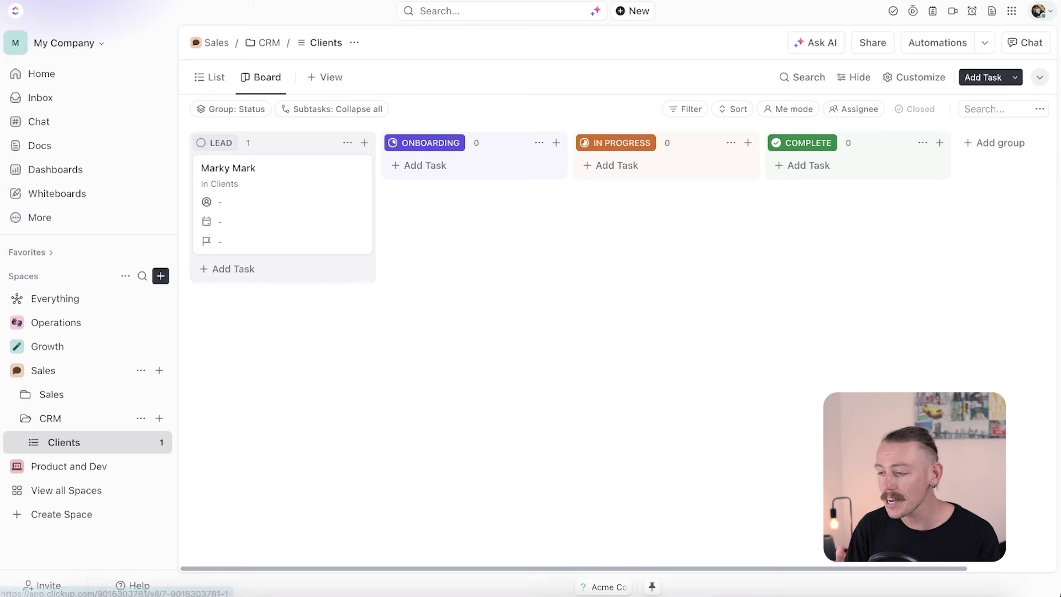
Collapse the navigation sidebar and change the status of the client task in the LEAD column to ONBOARDING
mouse_move(560, 563)
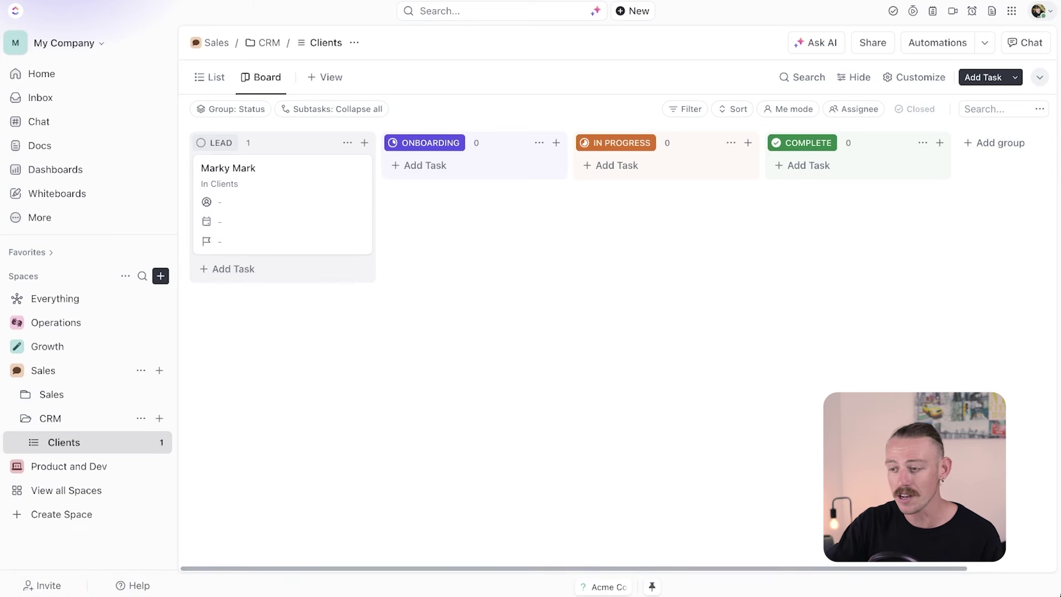
left_click(160, 43)
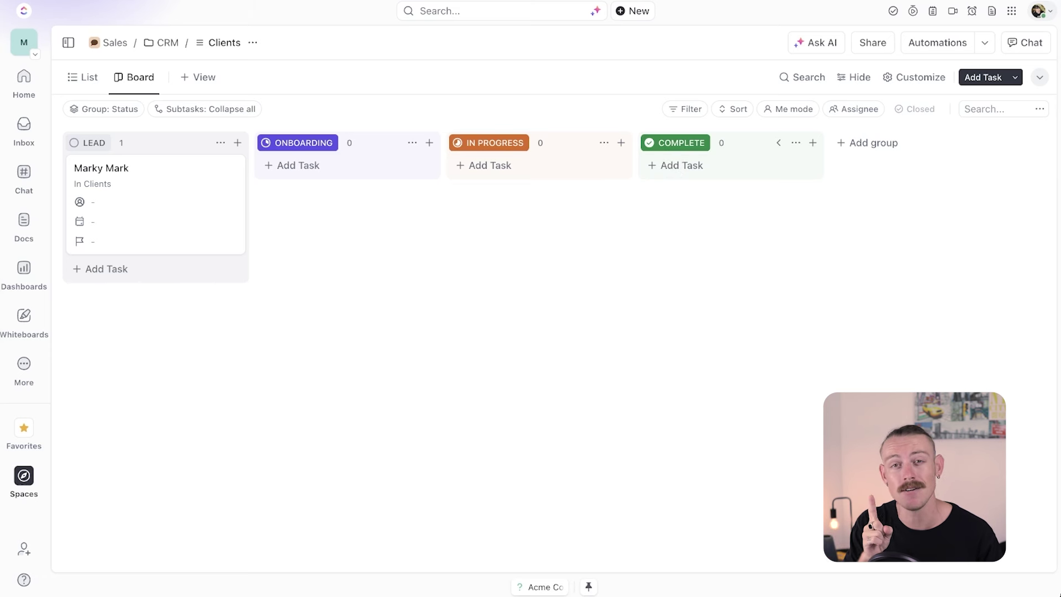
left_click(151, 172)
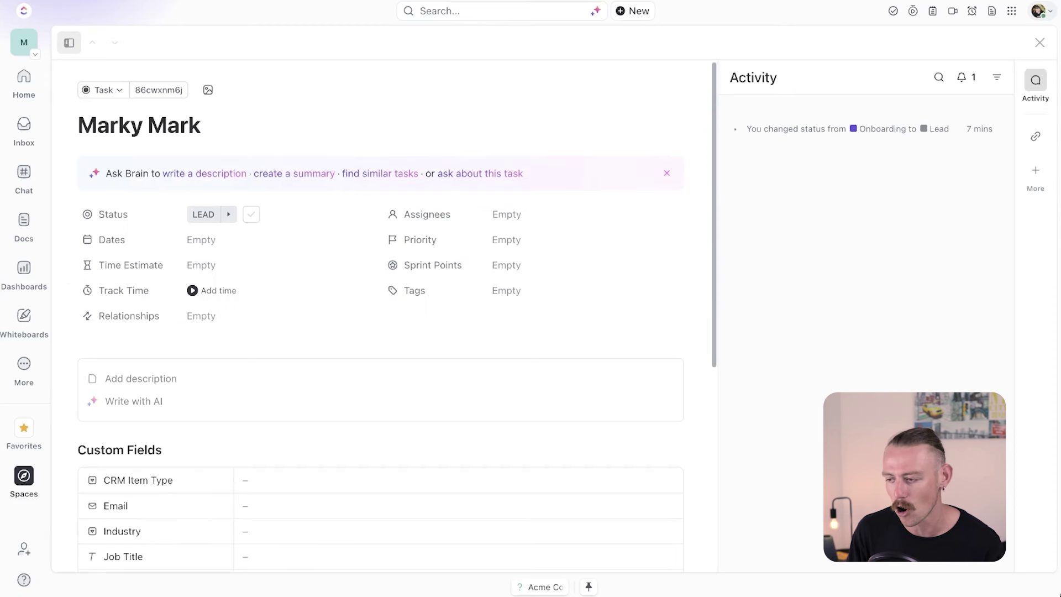
left_click_drag(141, 173, 225, 217)
left_click(229, 215)
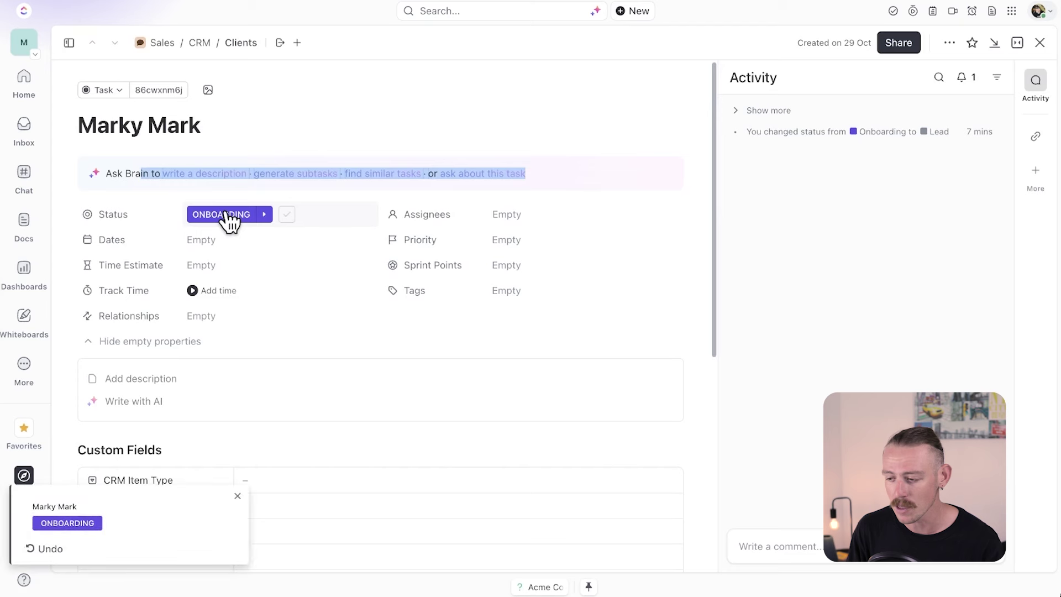
Add a subtask named Client Details Form to the client task
scroll(339, 325, "down", 5)
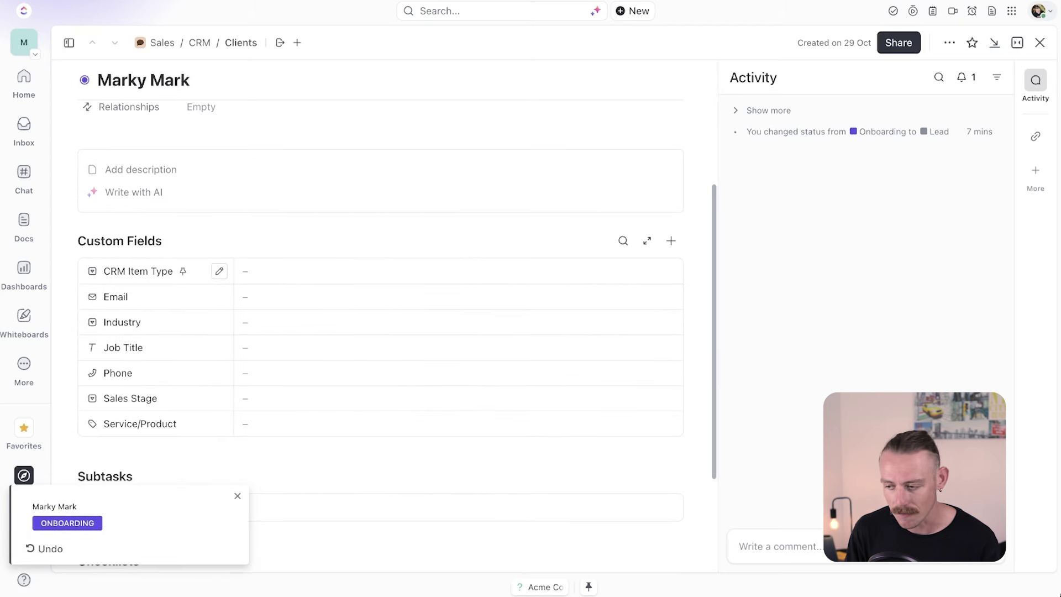
scroll(308, 350, "down", 2)
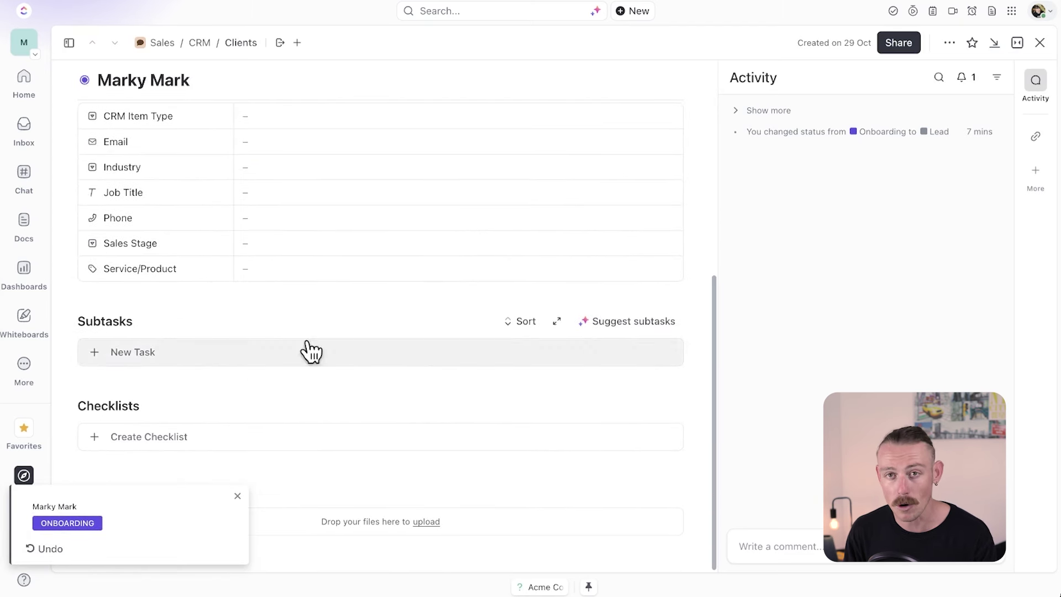
scroll(243, 499, "up", 4)
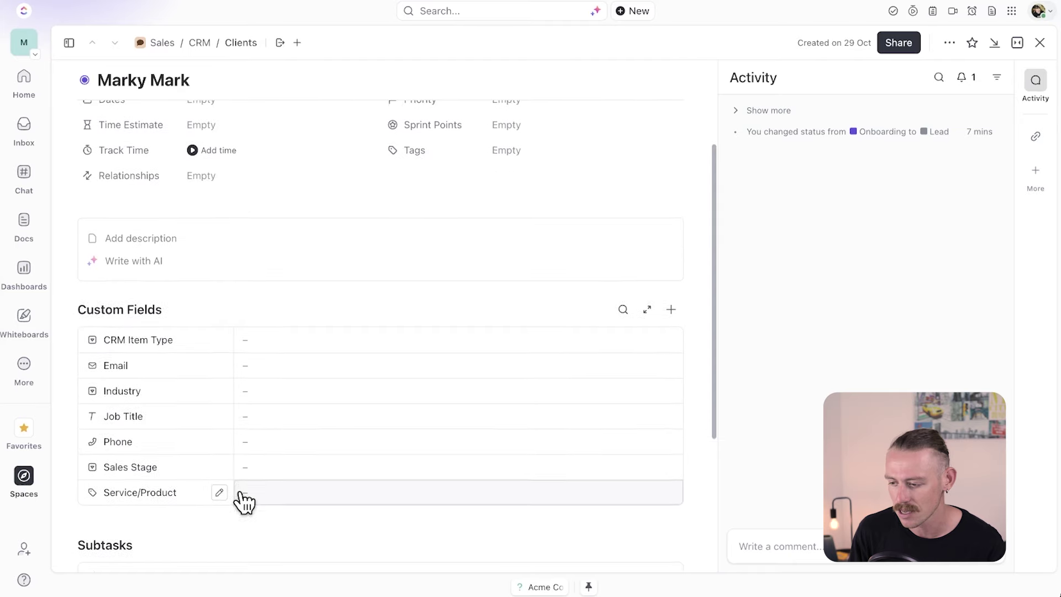
scroll(244, 499, "down", 4)
left_click(147, 348)
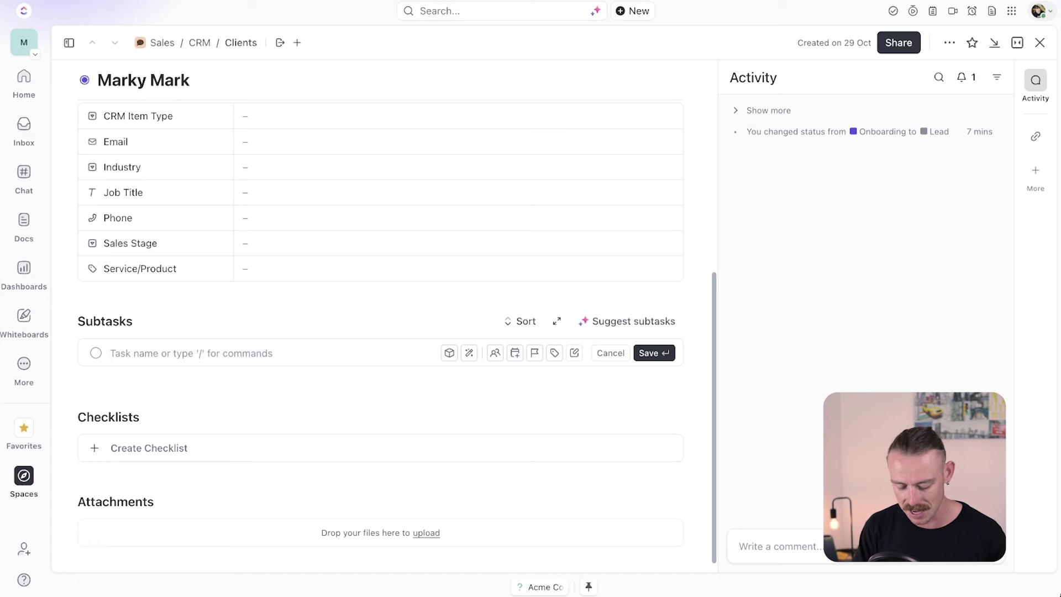
type("Client De")
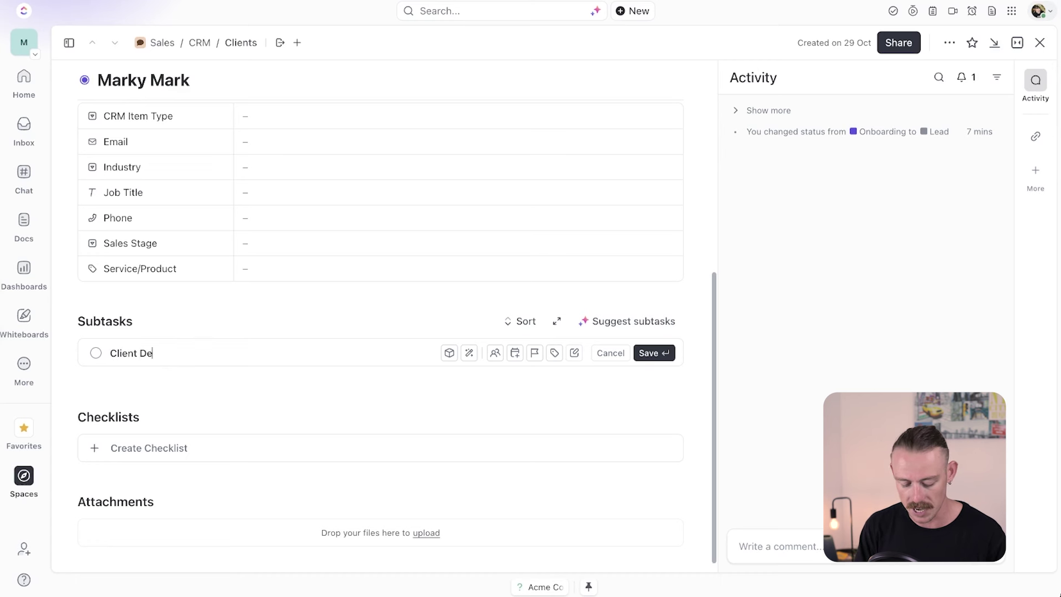
type("tails Form")
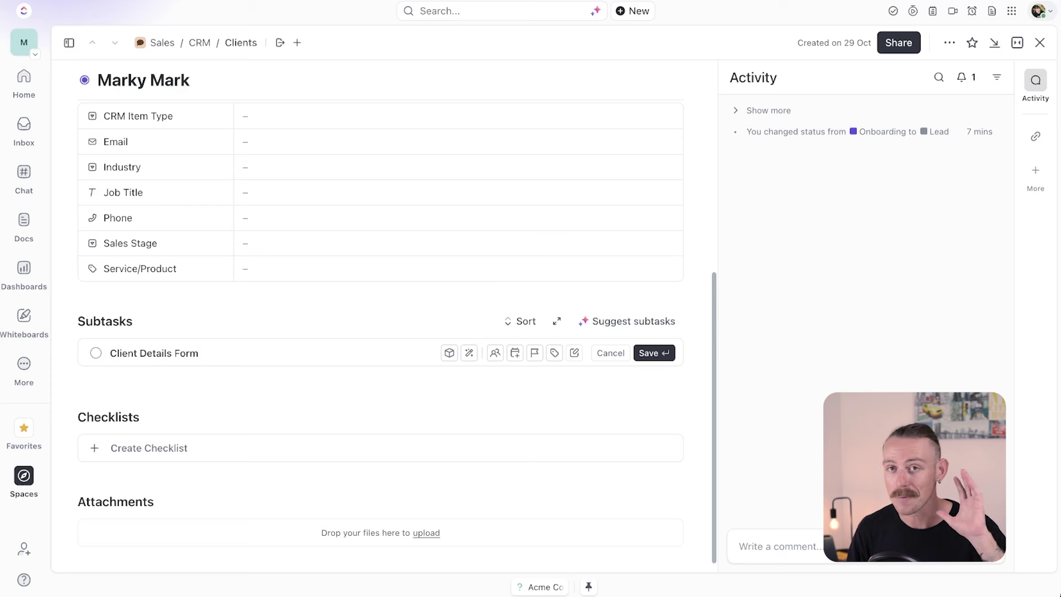
key("Return")
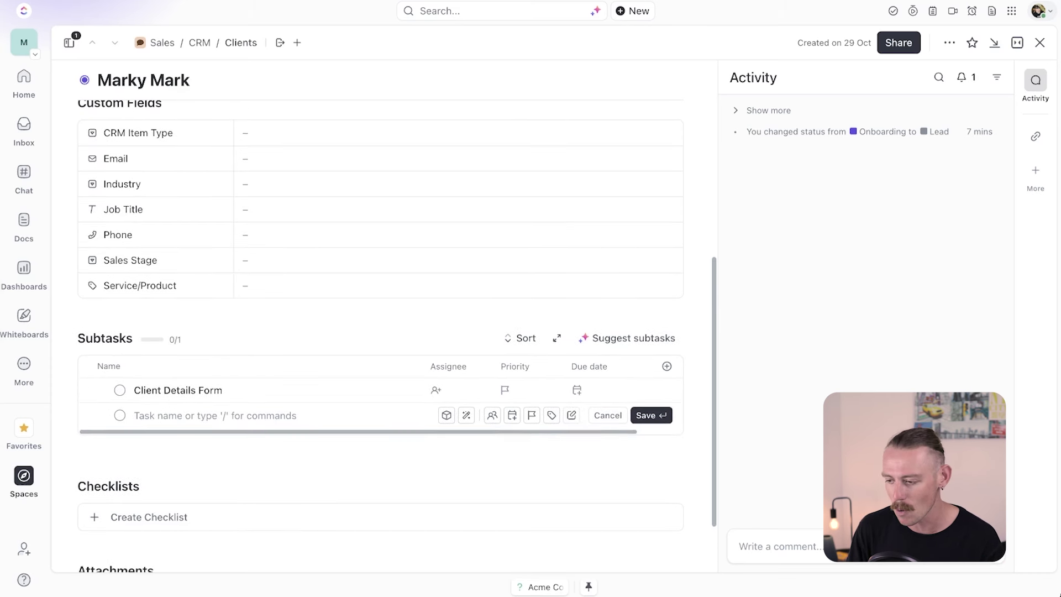
Add a second subtask named Assign Team Manager to the client task
type("Assign")
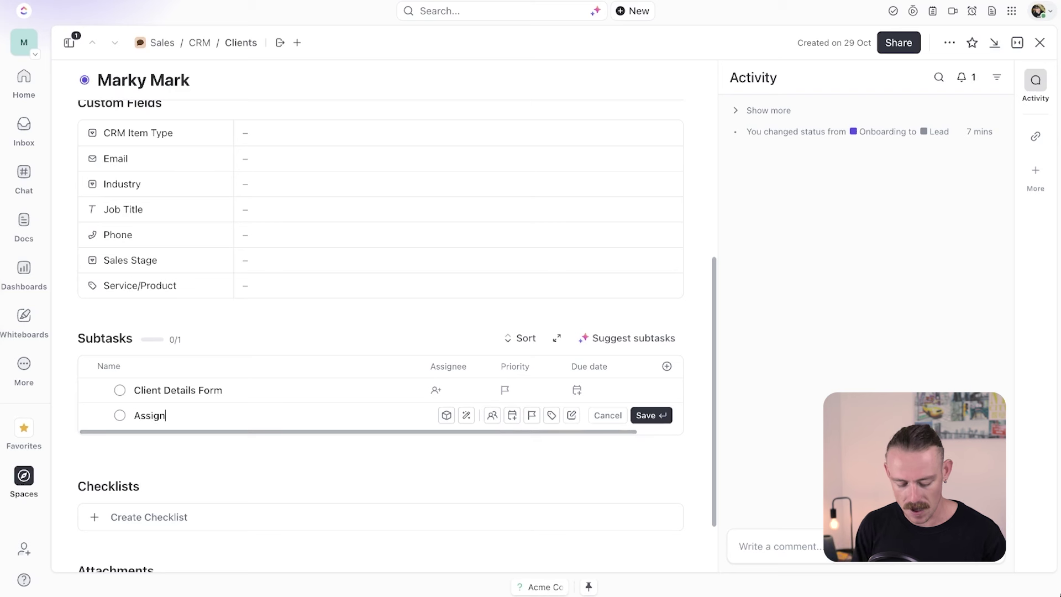
type(" Team Manager")
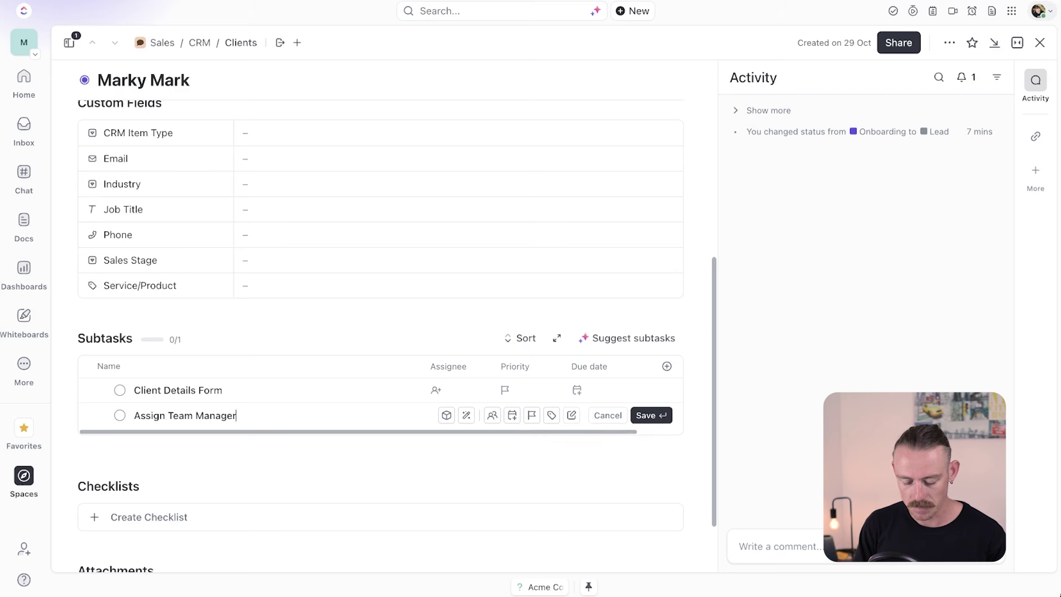
key("Return")
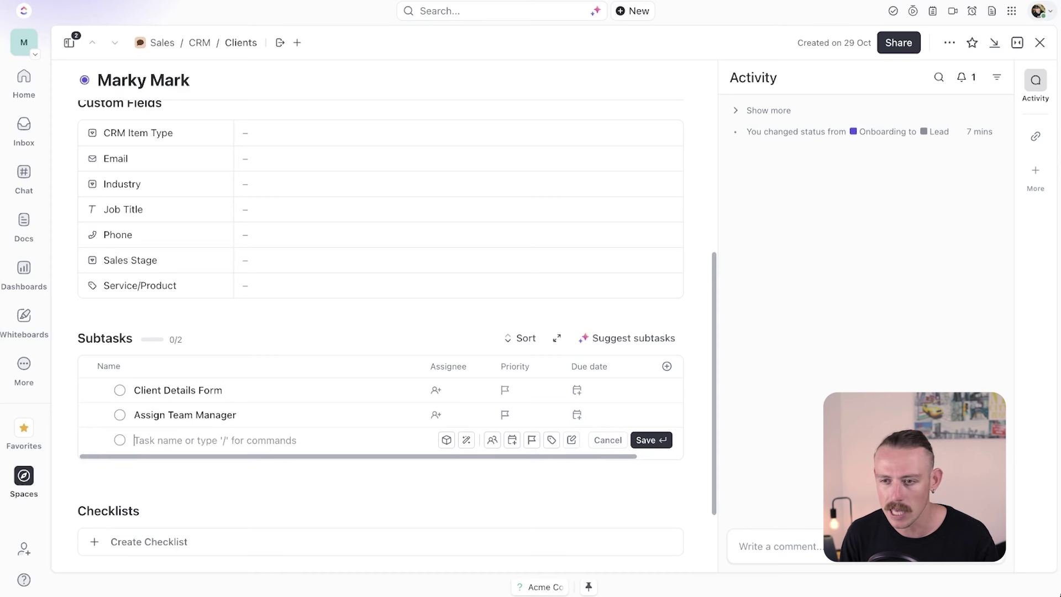
Add a third subtask named Onboarding Meeting to the client task
type("Onboarding Consultati")
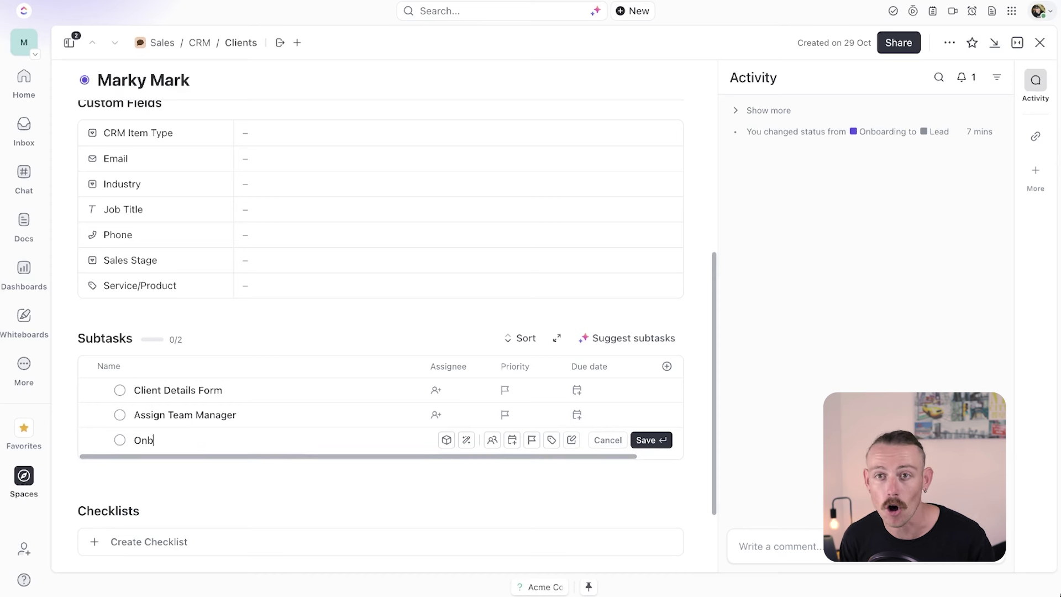
key("BackSpace")
key("BackSpace")
key("BackSpace")
key("BackSpace")
key("BackSpace")
key("BackSpace")
key("BackSpace")
key("BackSpace")
key("BackSpace")
key("BackSpace")
type("Meeting")
key("Return")
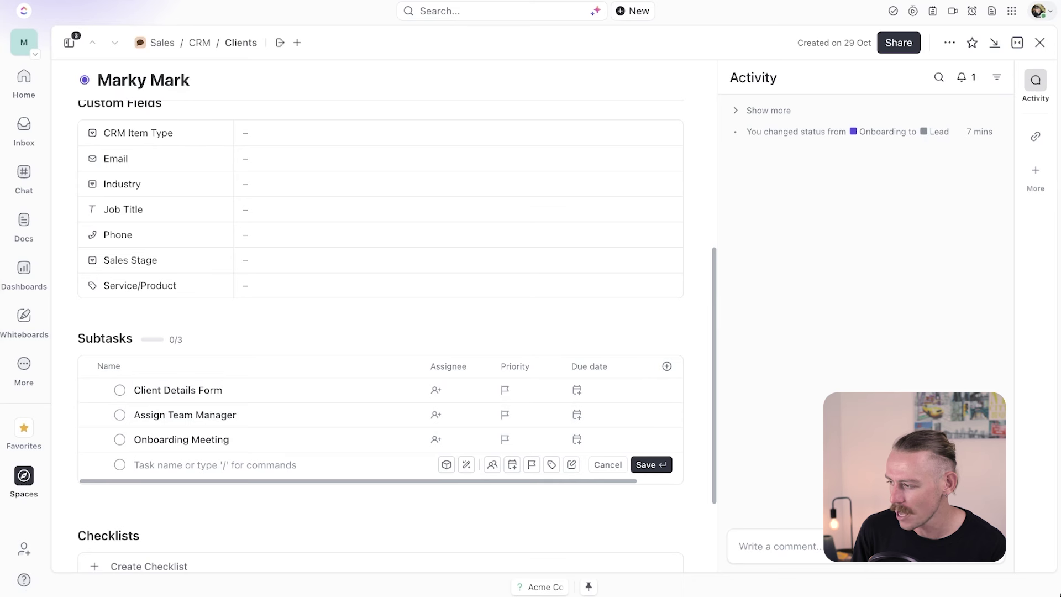
Save the client task as a new task template named Onboarding Client, shared with all members and importing everything
left_click(949, 43)
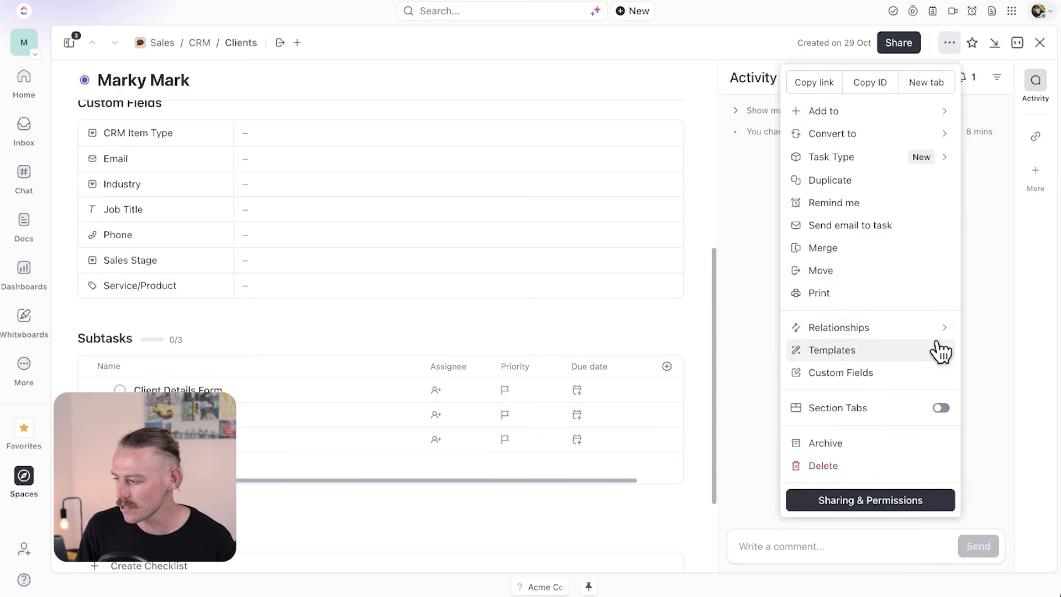
mouse_move(940, 355)
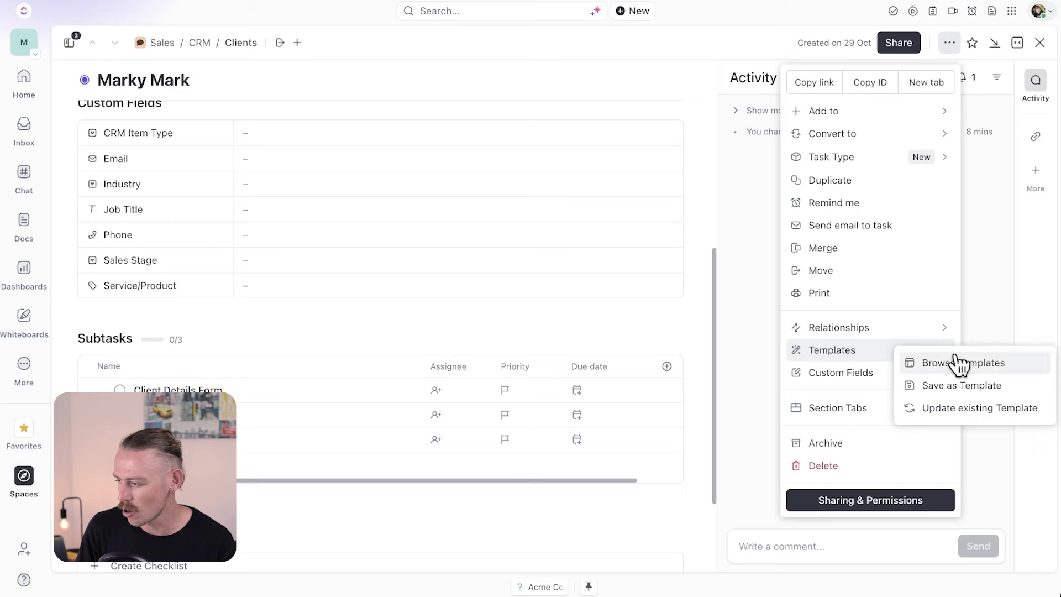
left_click(1015, 387)
type("Onboarding Client")
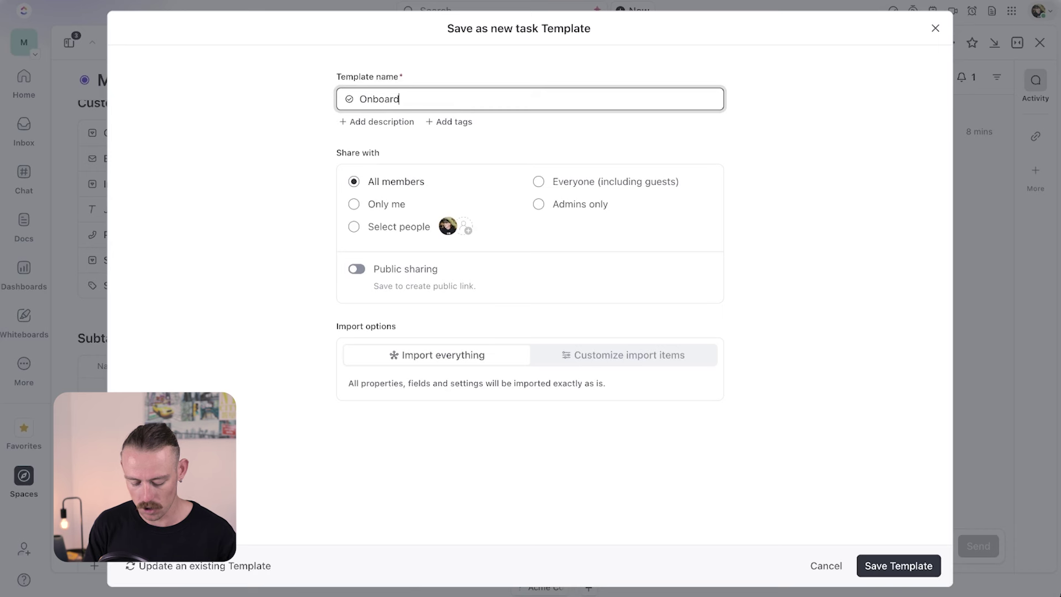
left_click(930, 573)
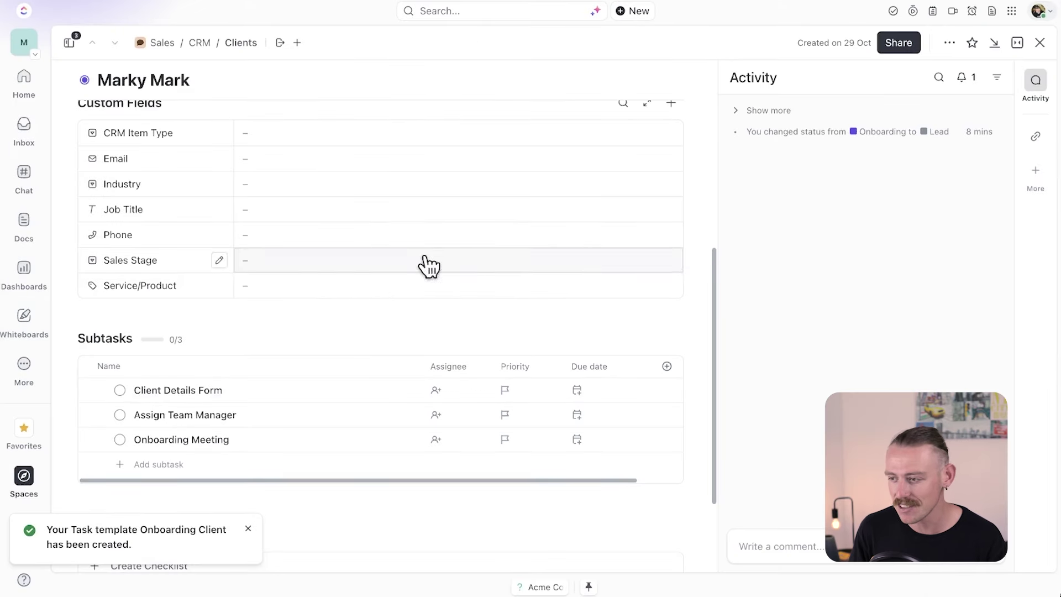
Return to the Clients list's Board view and add a task with a new client's name under LEAD
left_click(241, 43)
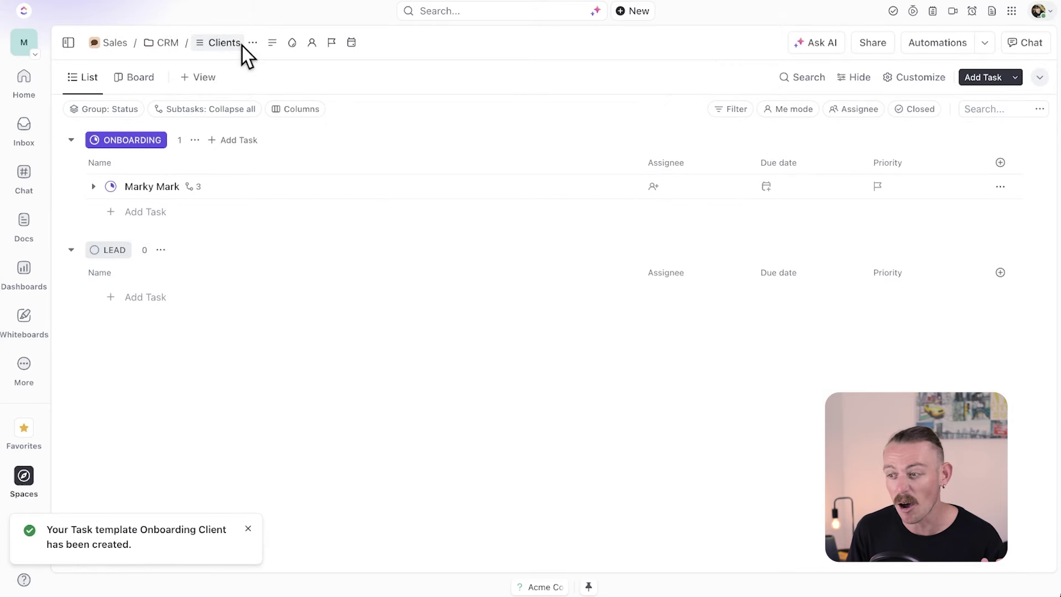
left_click(145, 83)
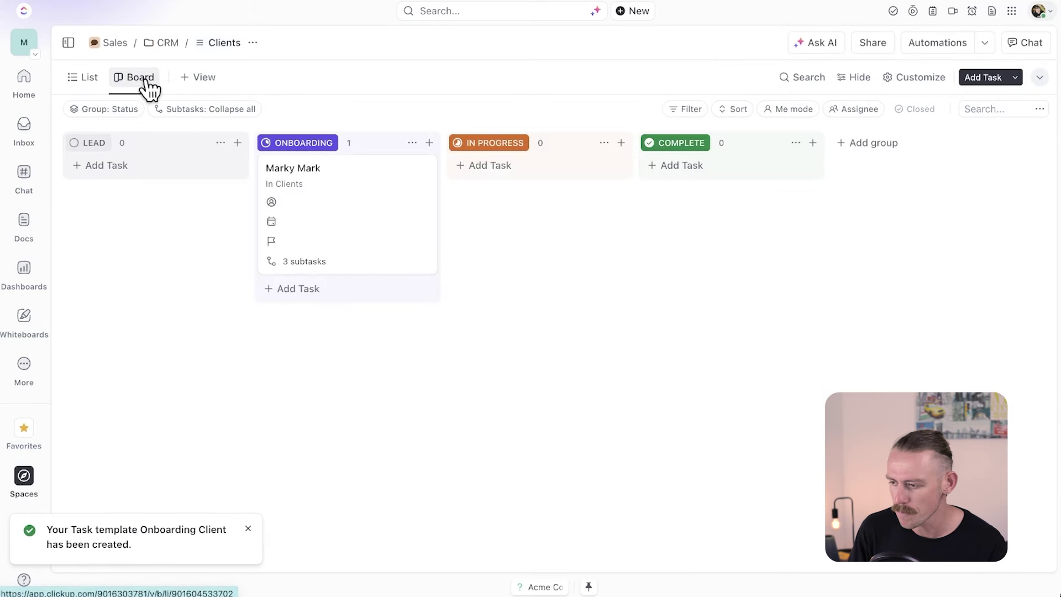
mouse_move(341, 168)
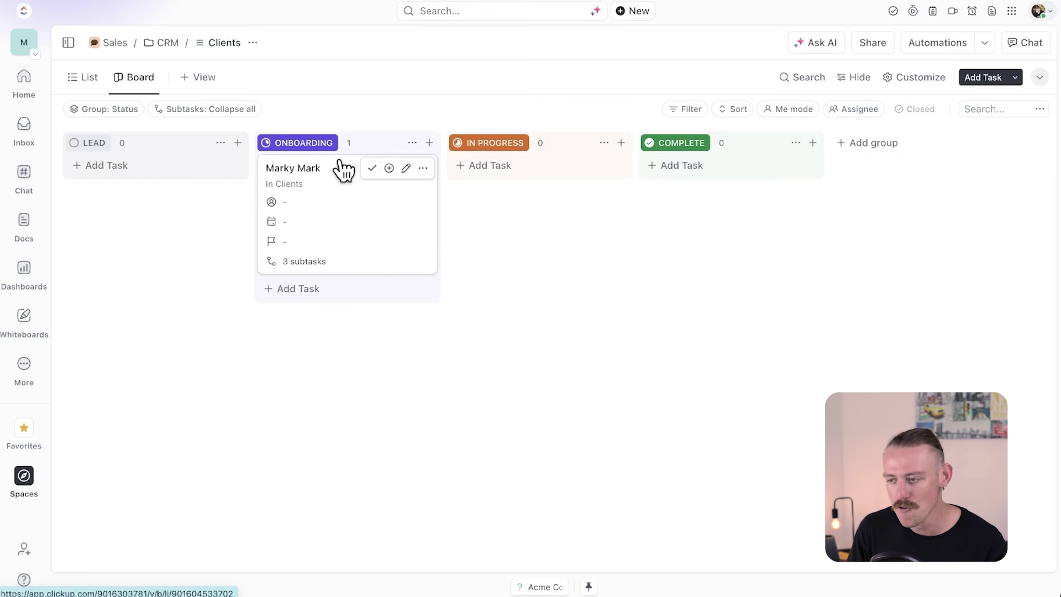
left_click(126, 167)
type("Billy Bob")
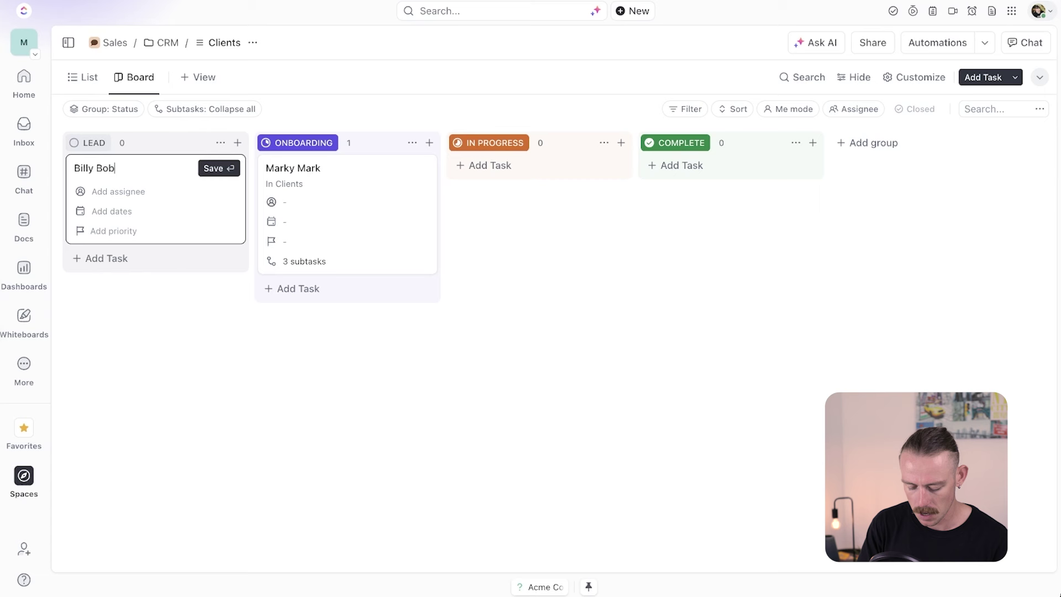
key("Return")
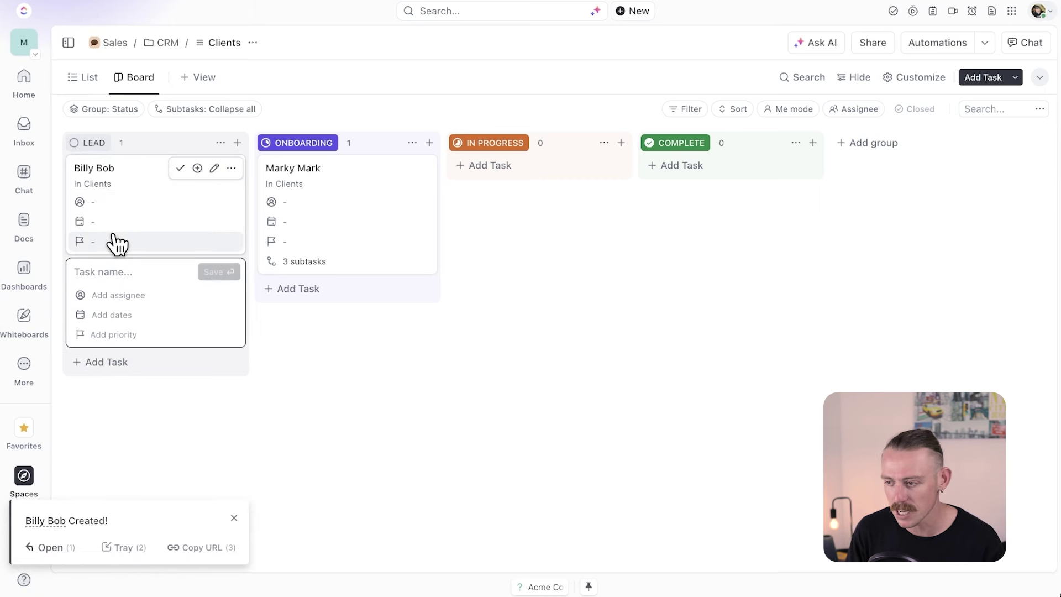
View the new client task's details down to its Subtasks section and return to the Clients list
left_click(116, 183)
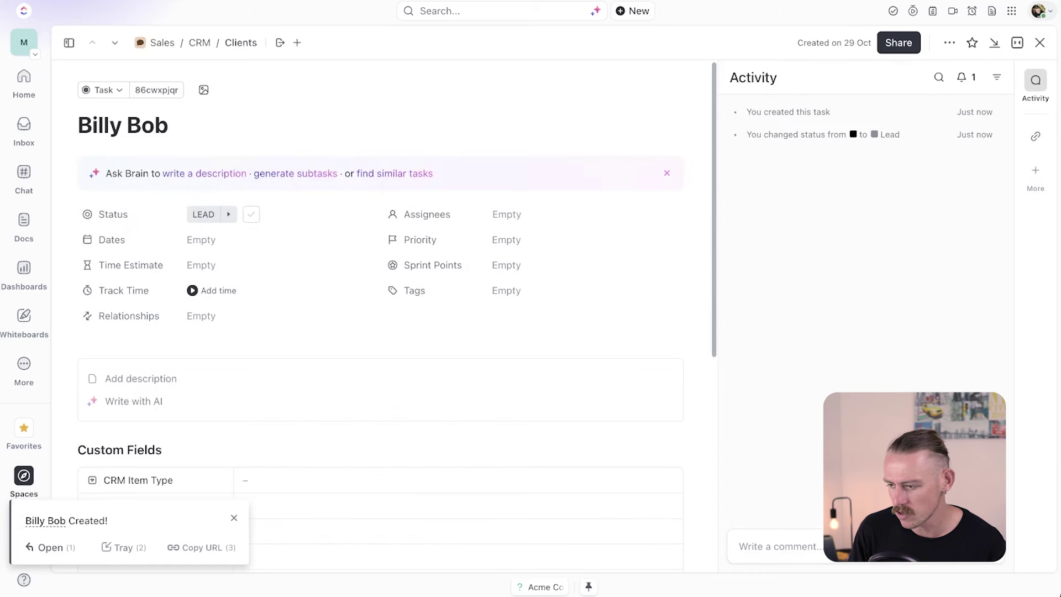
scroll(251, 282, "down", 5)
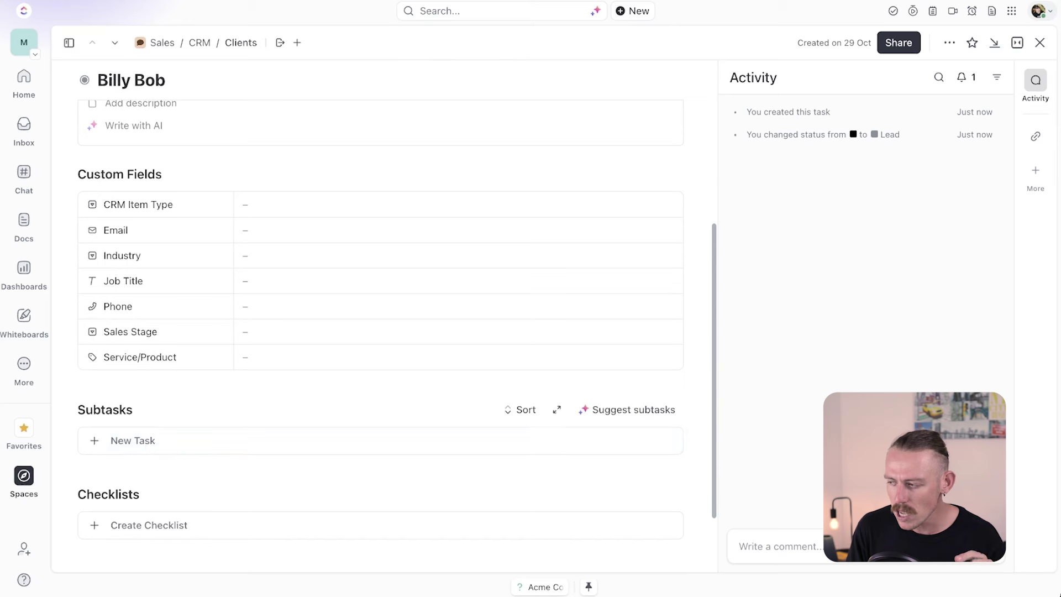
left_click(241, 44)
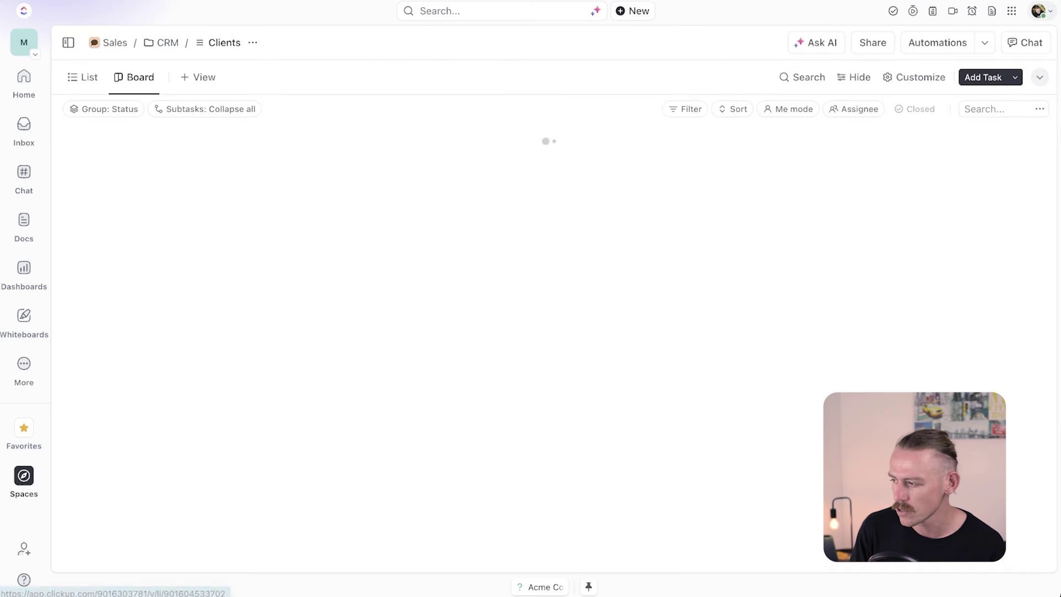
Start a new automation for the Clients list that applies to Tasks and triggers when Status changes
left_click(926, 50)
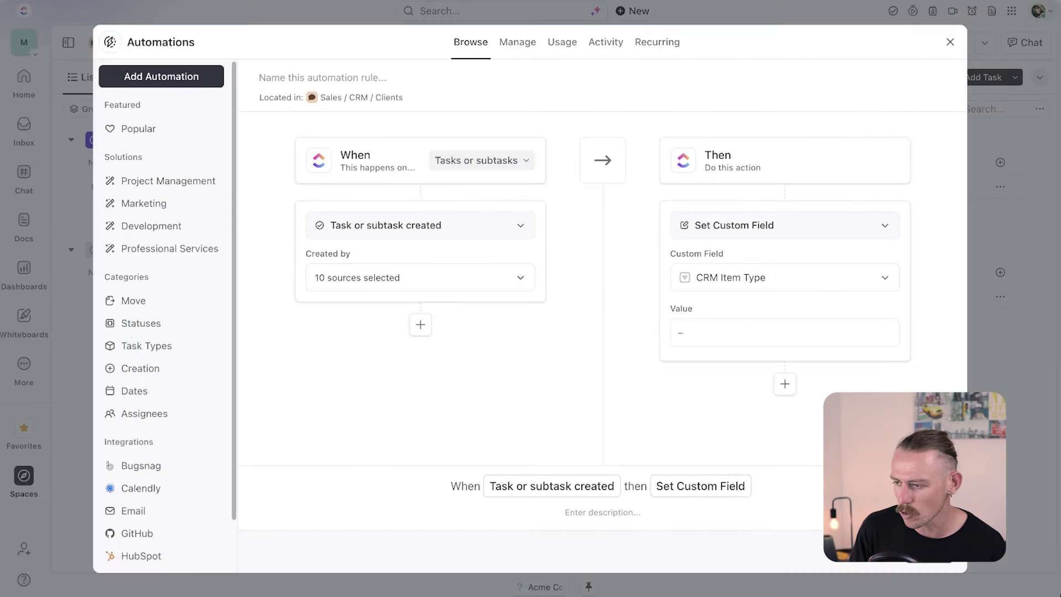
left_click(197, 82)
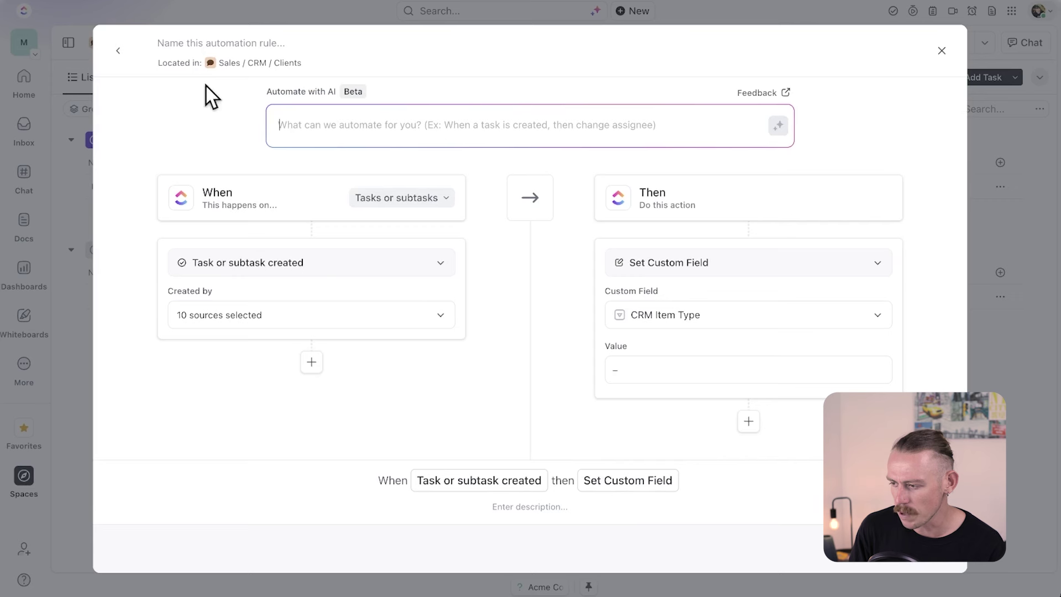
left_click(402, 197)
left_click(399, 230)
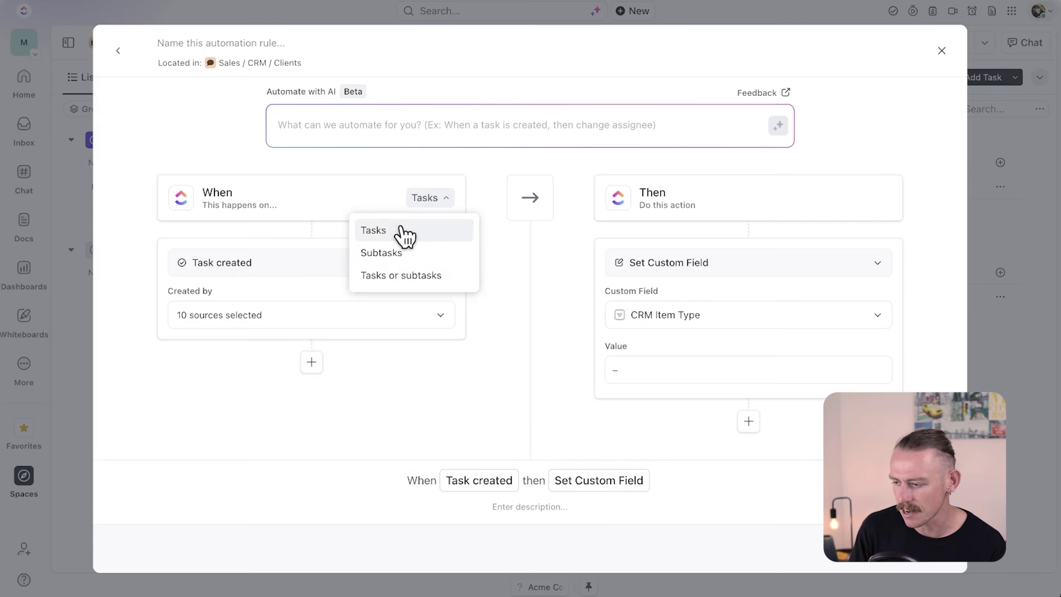
left_click(332, 267)
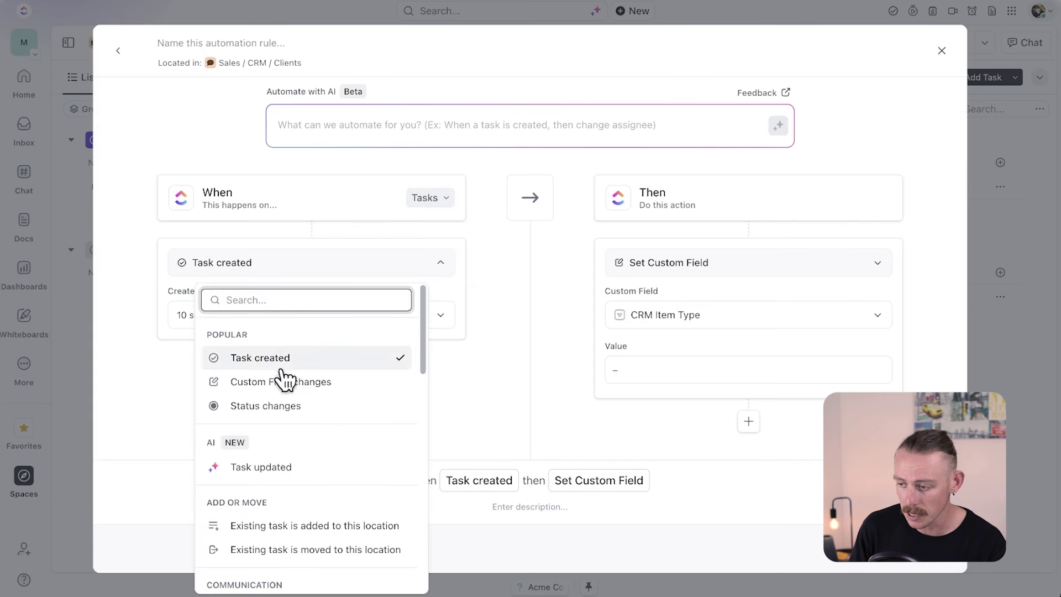
left_click(265, 406)
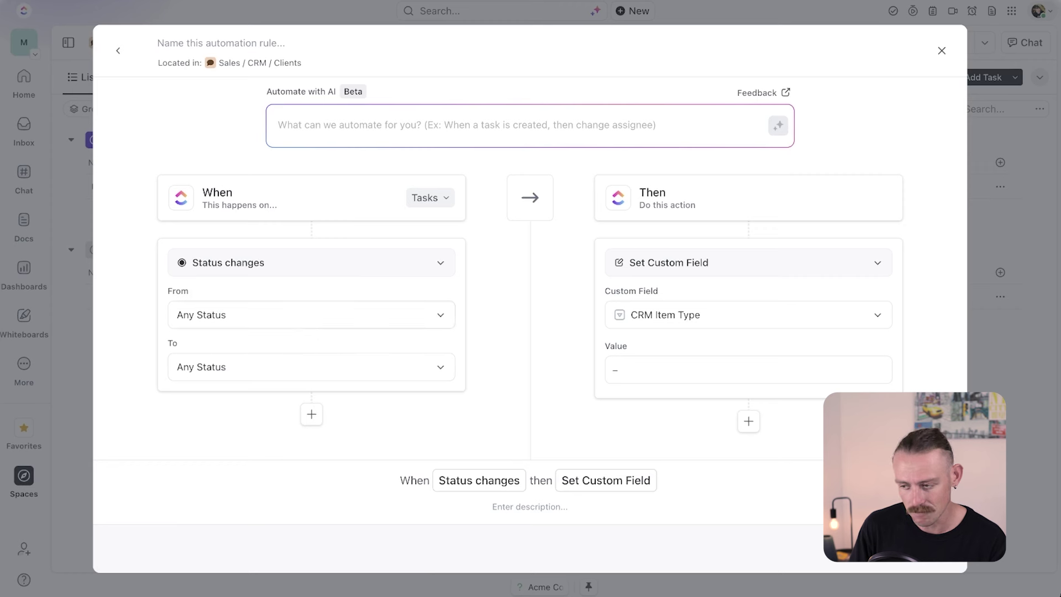
Set the status trigger to fire on a change from LEAD to ONBOARDING
left_click(309, 315)
left_click(224, 385)
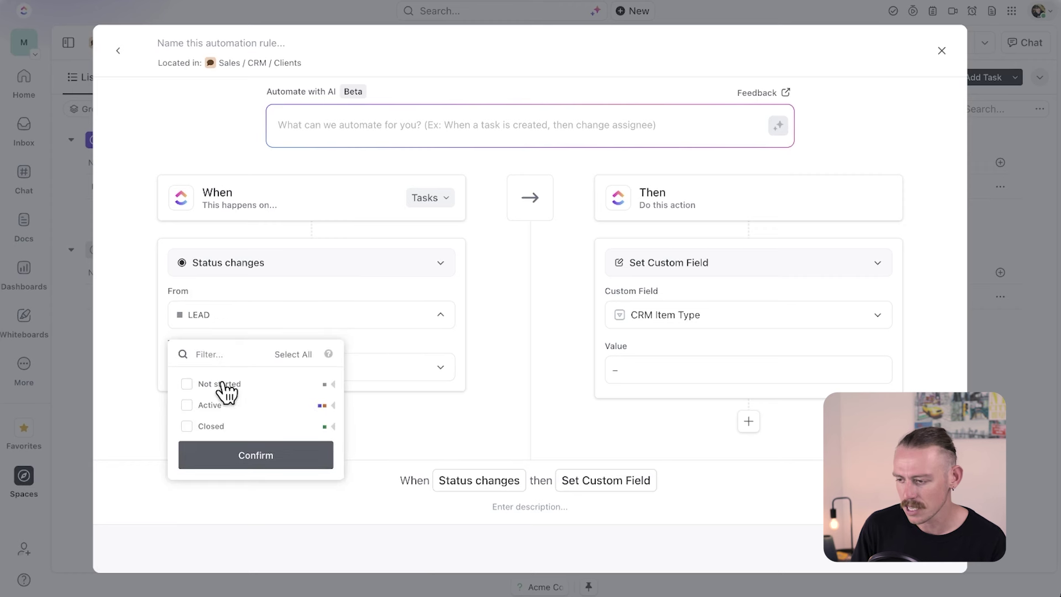
left_click(259, 455)
left_click(320, 377)
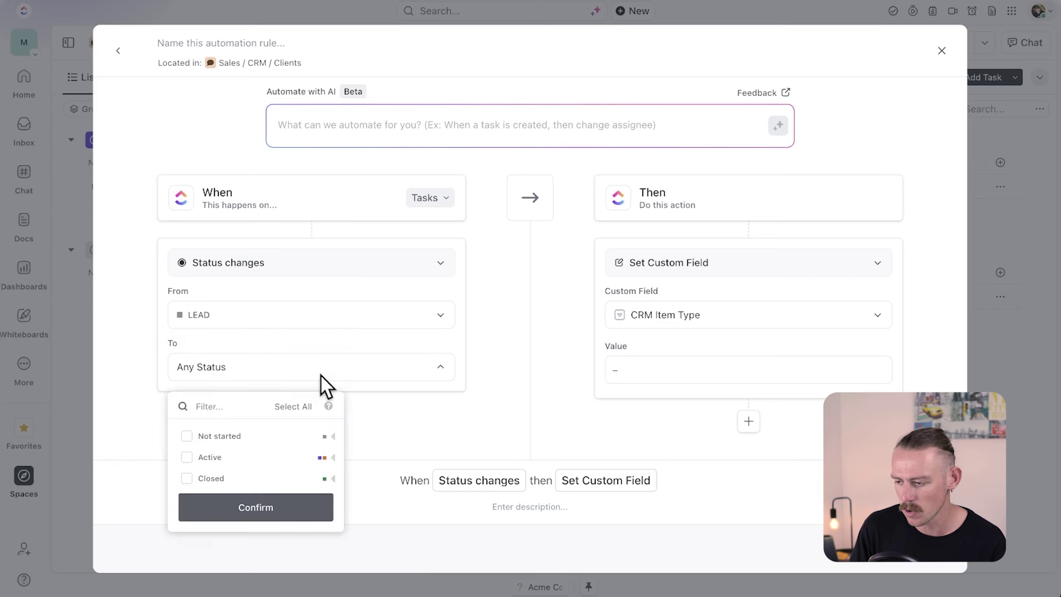
left_click(333, 457)
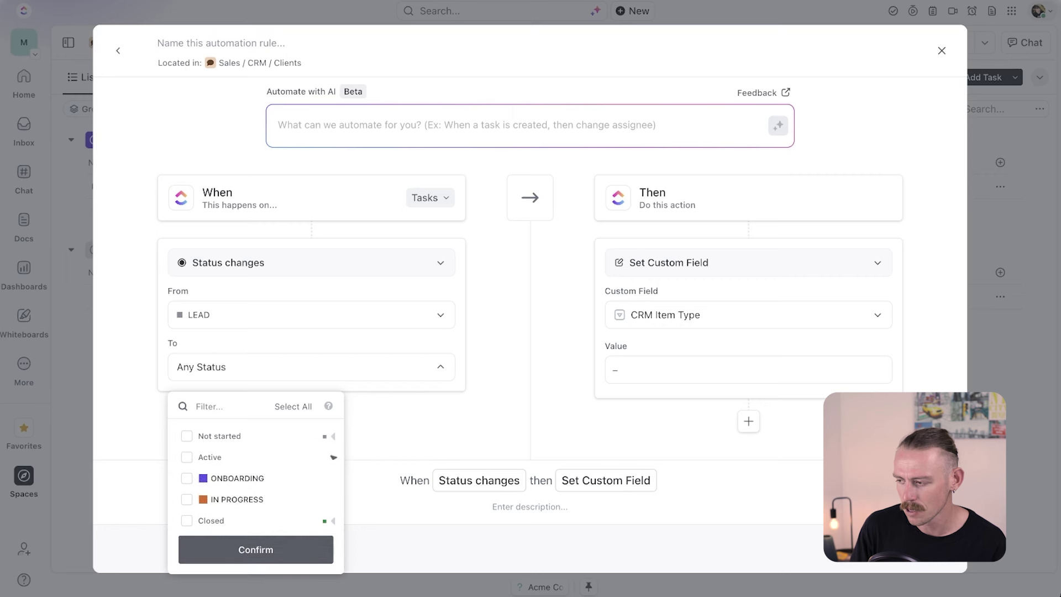
left_click(186, 478)
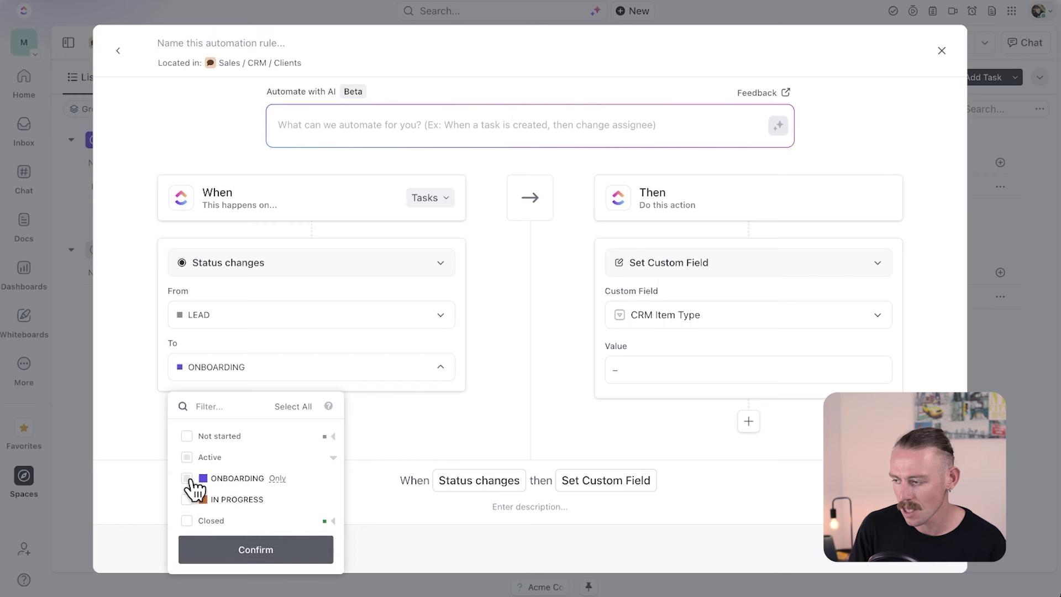
left_click(284, 550)
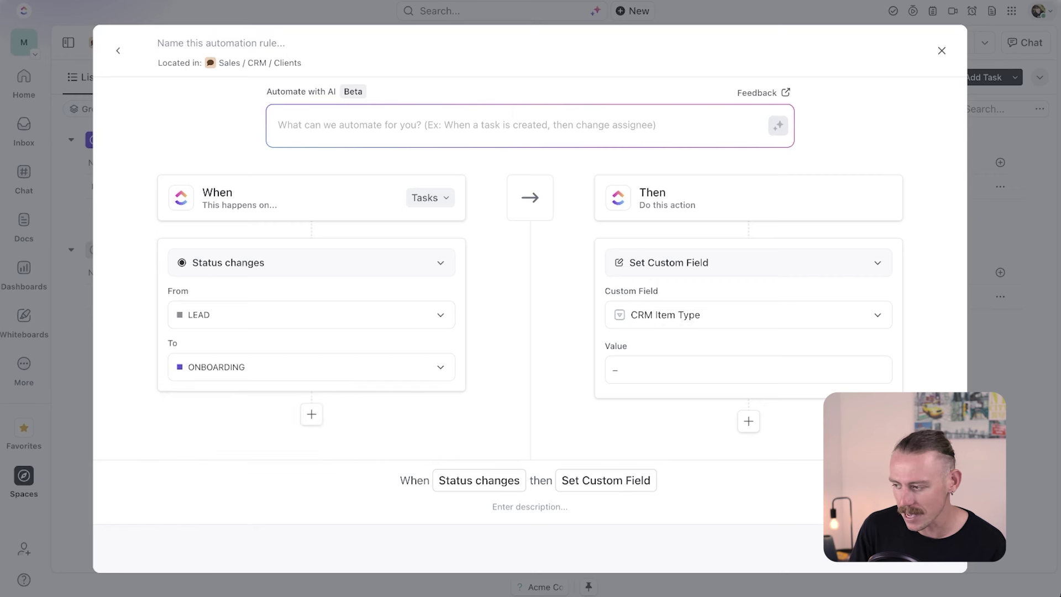
Set the automation's action to Apply a template, using the second listed Onboarding Client task template
left_click(745, 268)
type("template")
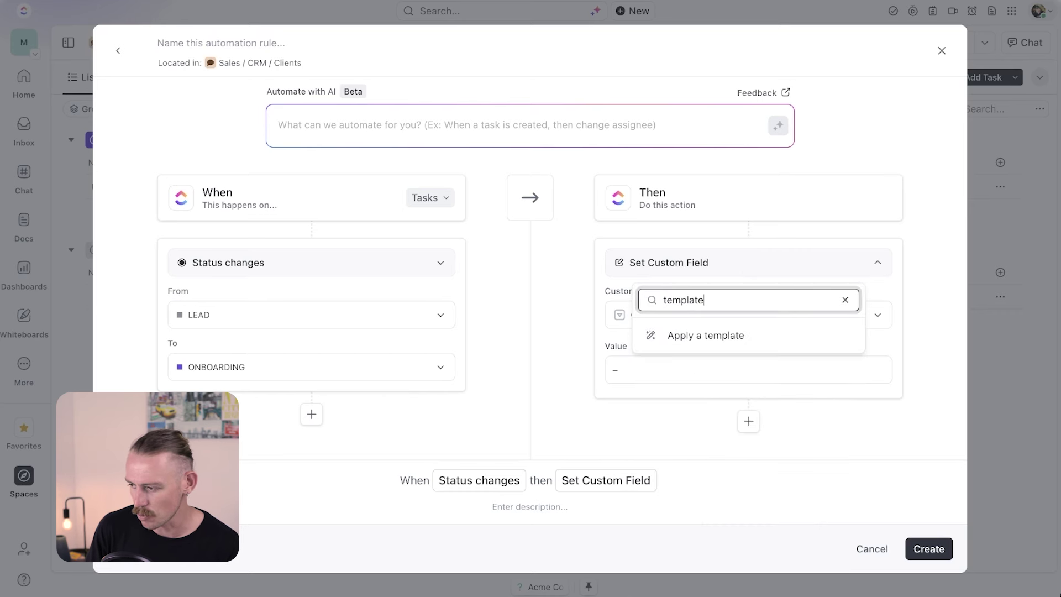
left_click(757, 334)
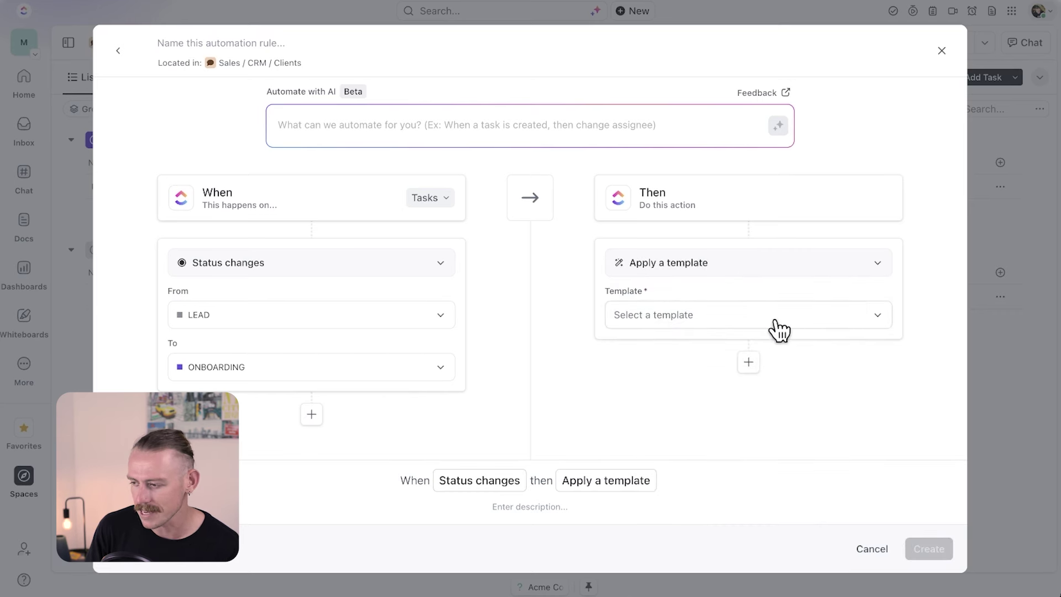
left_click(779, 330)
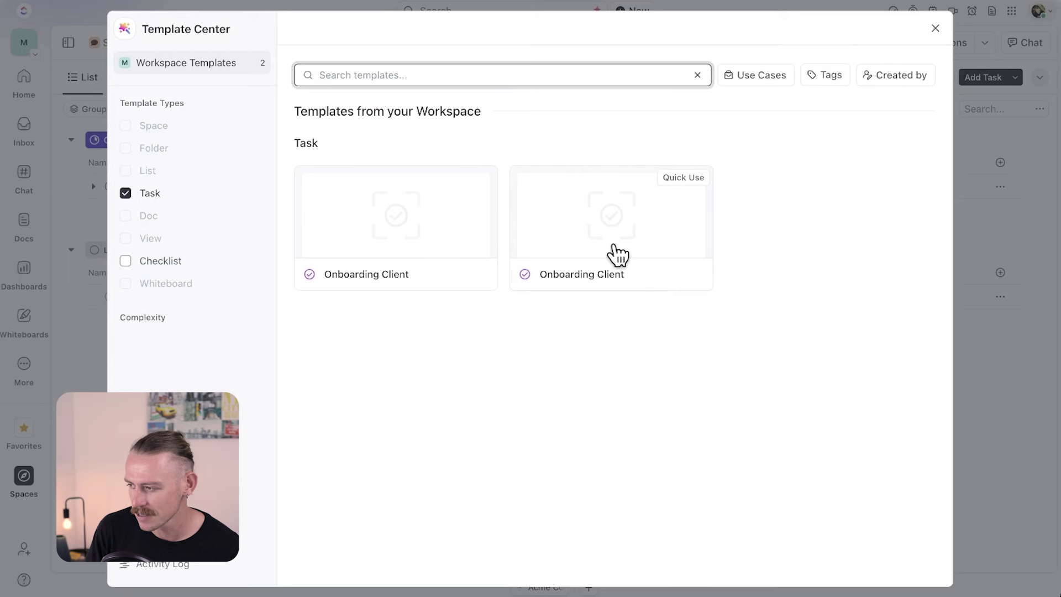
left_click(612, 253)
left_click(709, 87)
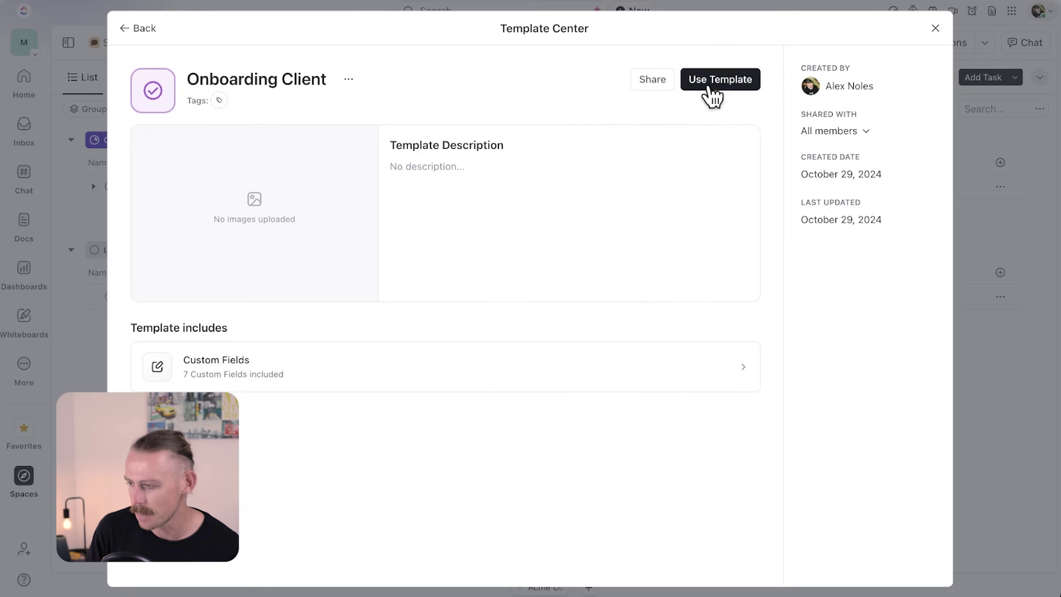
Name the automation rule Onboarding Client and create it
left_click(243, 42)
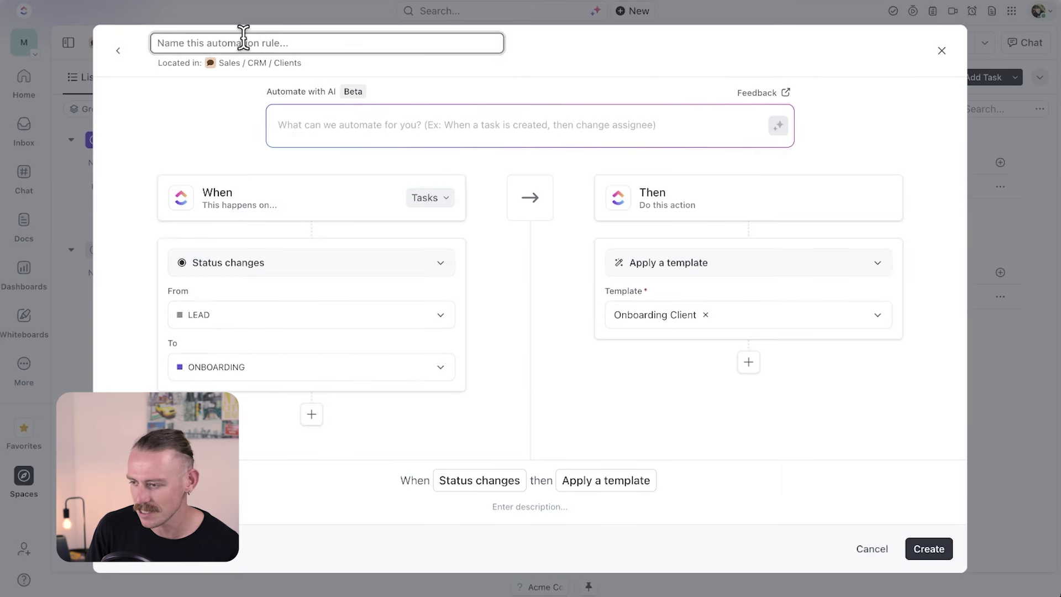
type("Onboarding Client")
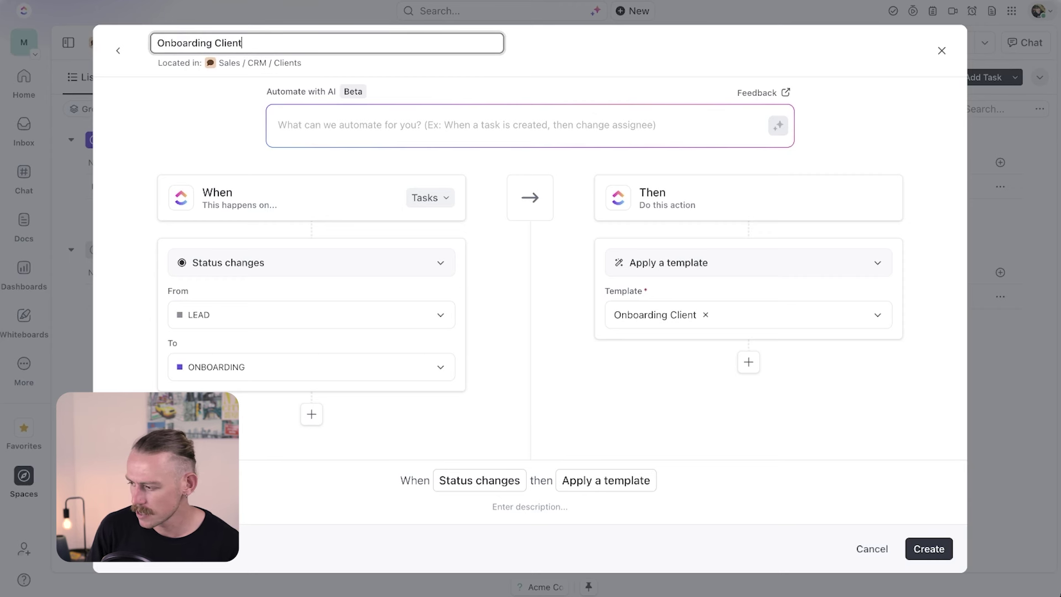
key("Return")
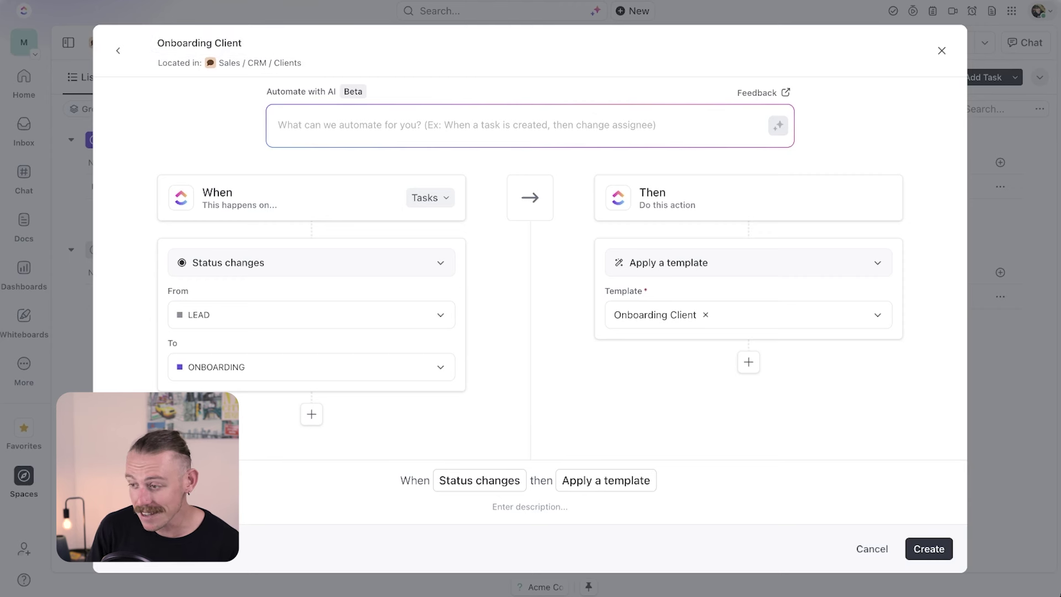
left_click(943, 556)
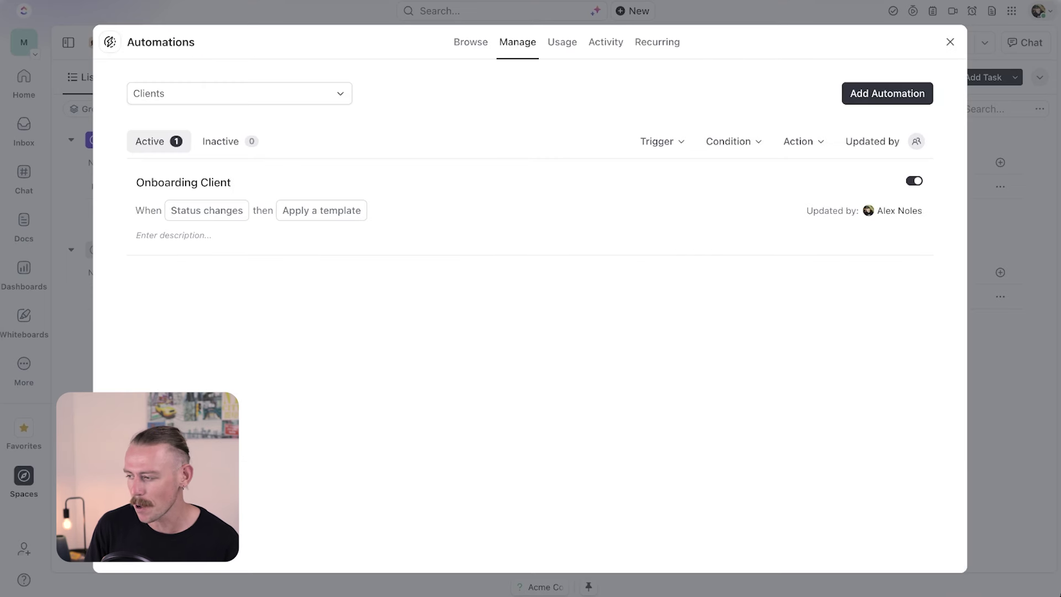
Return to the Clients list's Board view and move the LEAD client's task to ONBOARDING
left_click(950, 43)
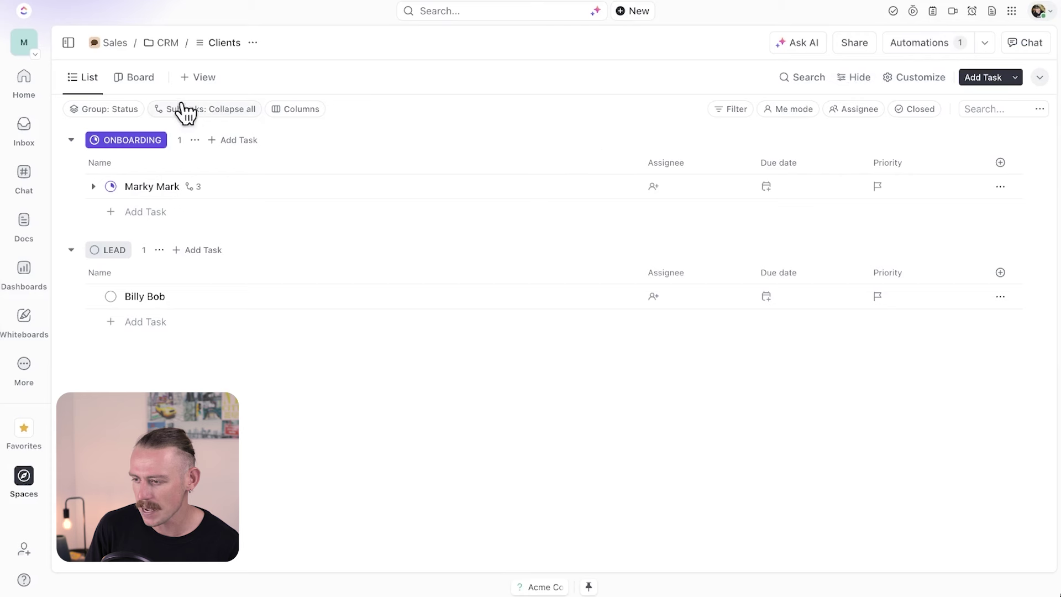
left_click(141, 89)
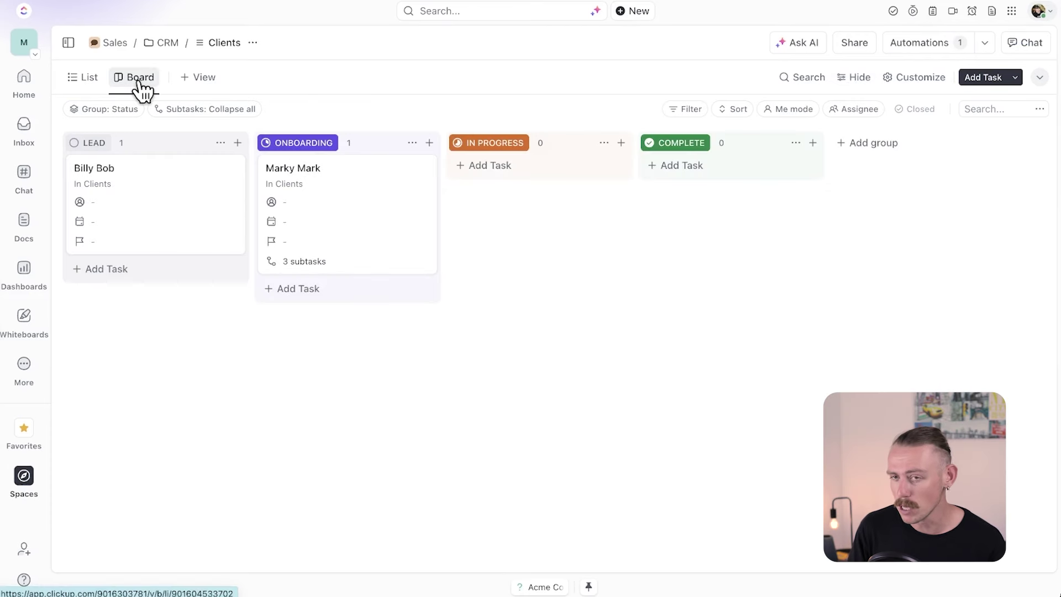
left_click_drag(147, 174, 327, 183)
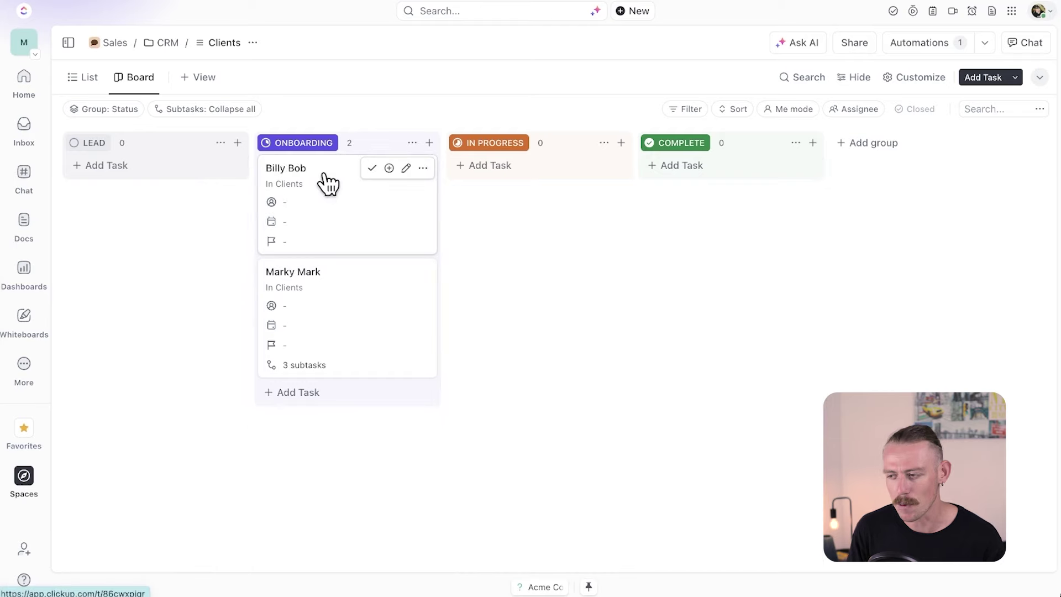
View the moved client's task details down to the Subtasks section to check the applied template
left_click(327, 182)
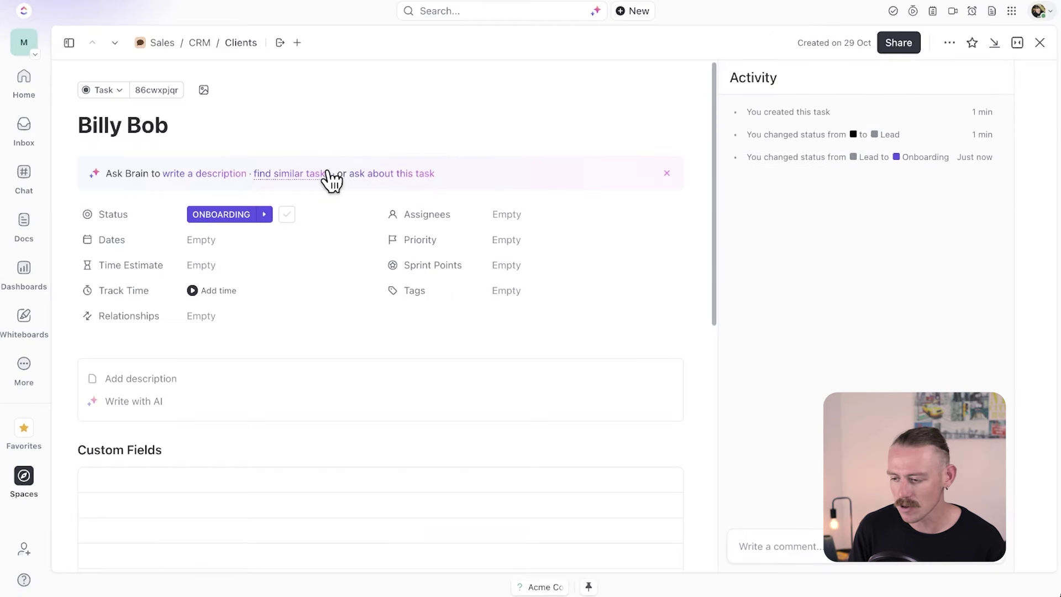
scroll(296, 284, "down", 5)
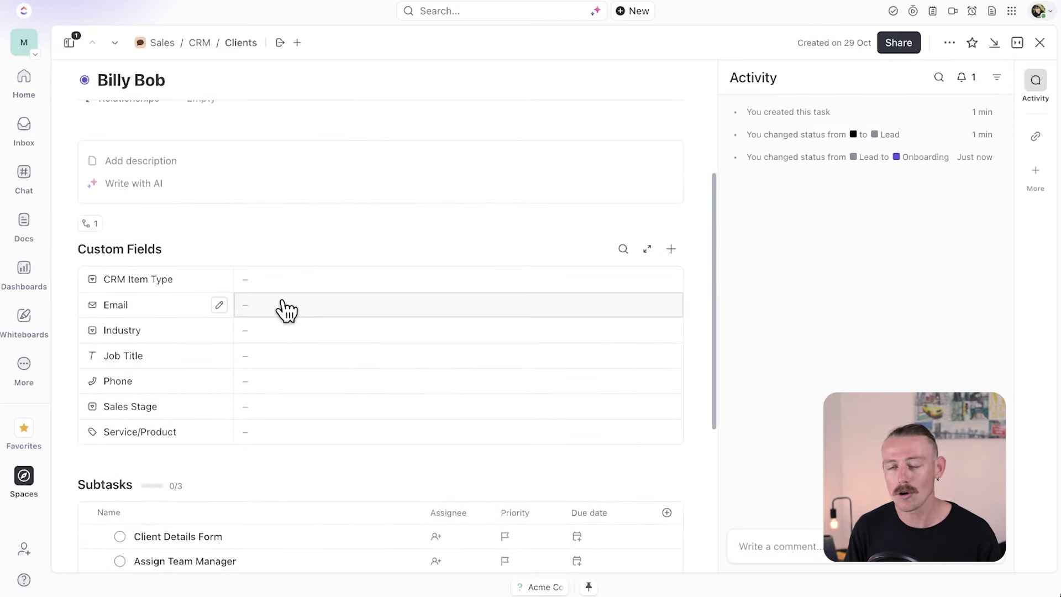
scroll(284, 308, "down", 2)
scroll(283, 313, "down", 2)
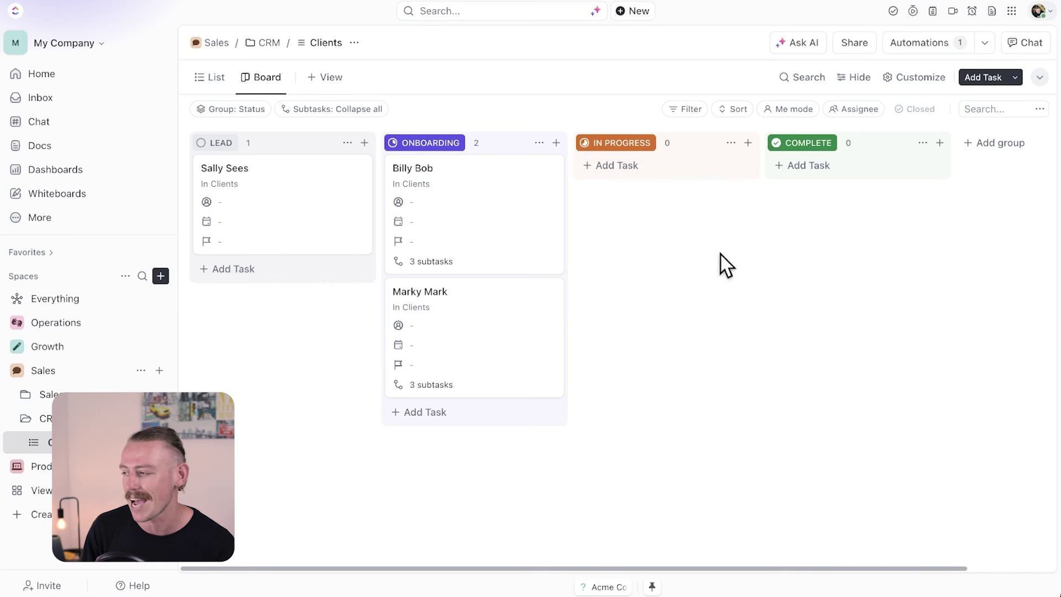
left_click(1043, 12)
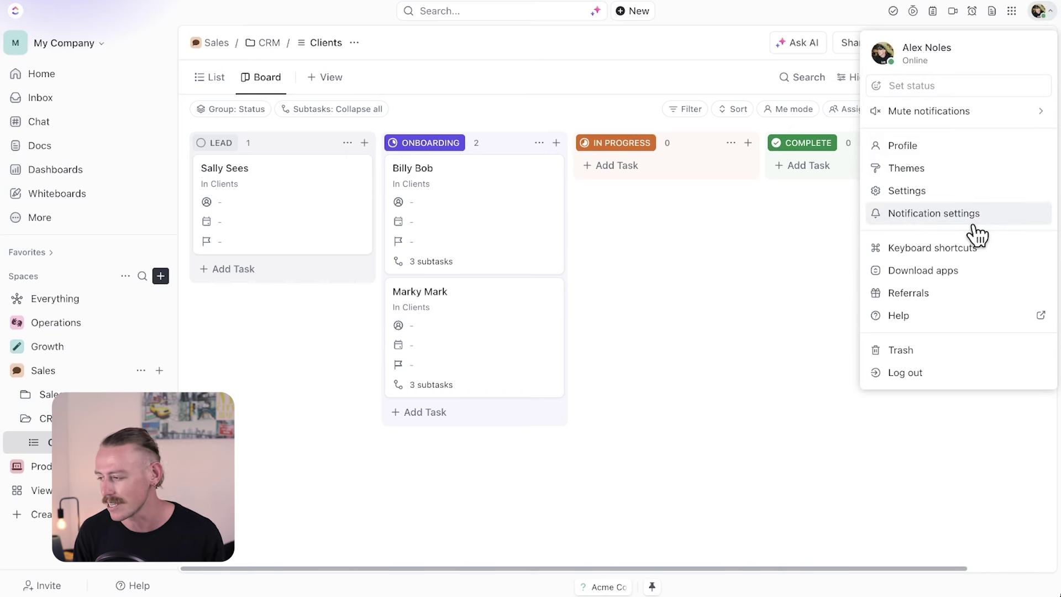
left_click(1044, 12)
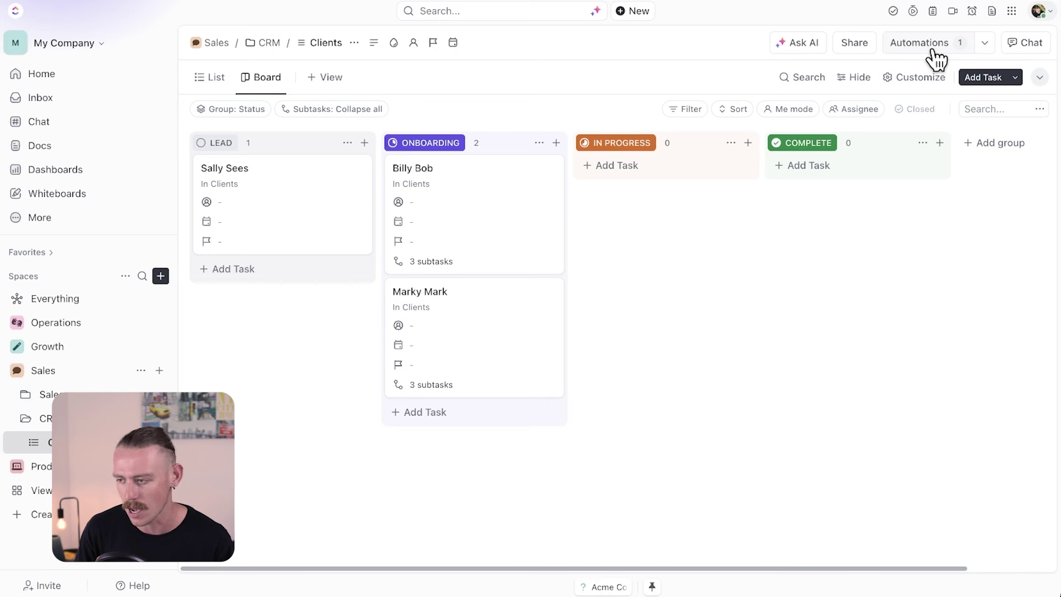
Add another automation to the Clients list, limited to Tasks, with Status changes as its trigger
left_click(935, 59)
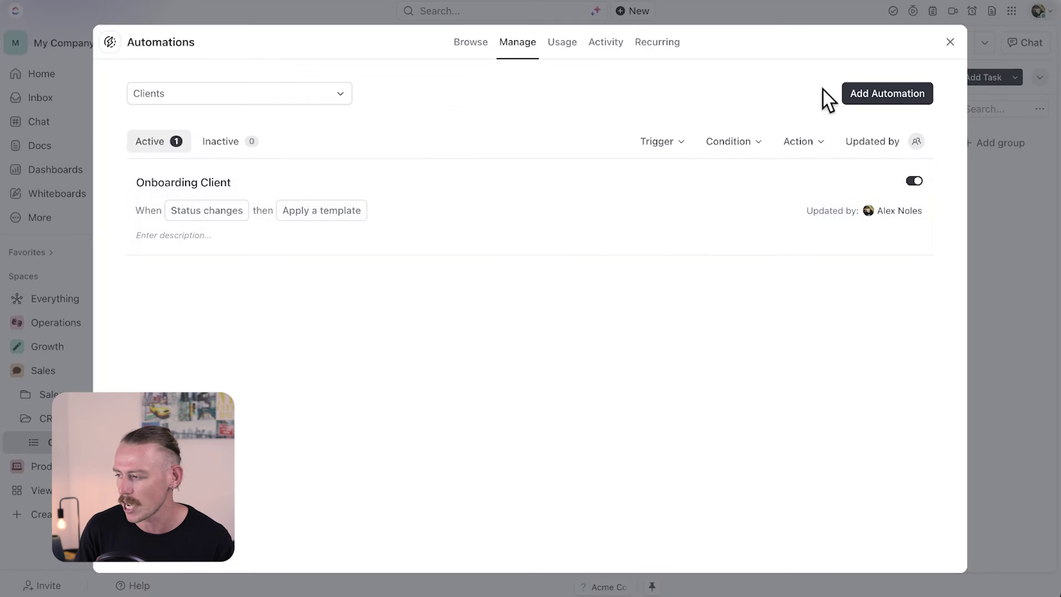
left_click(887, 95)
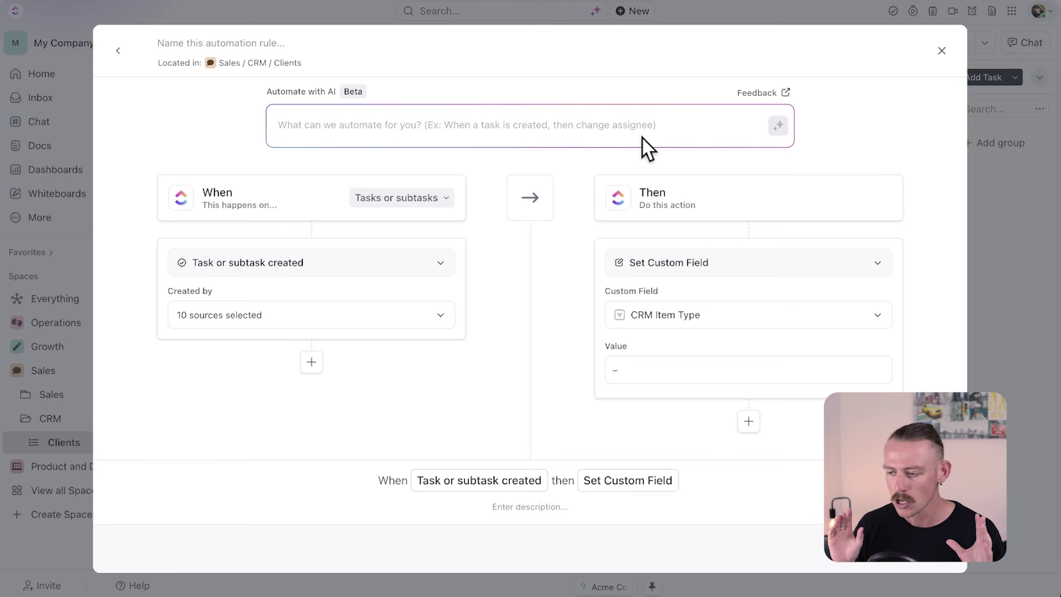
left_click(437, 202)
left_click(427, 234)
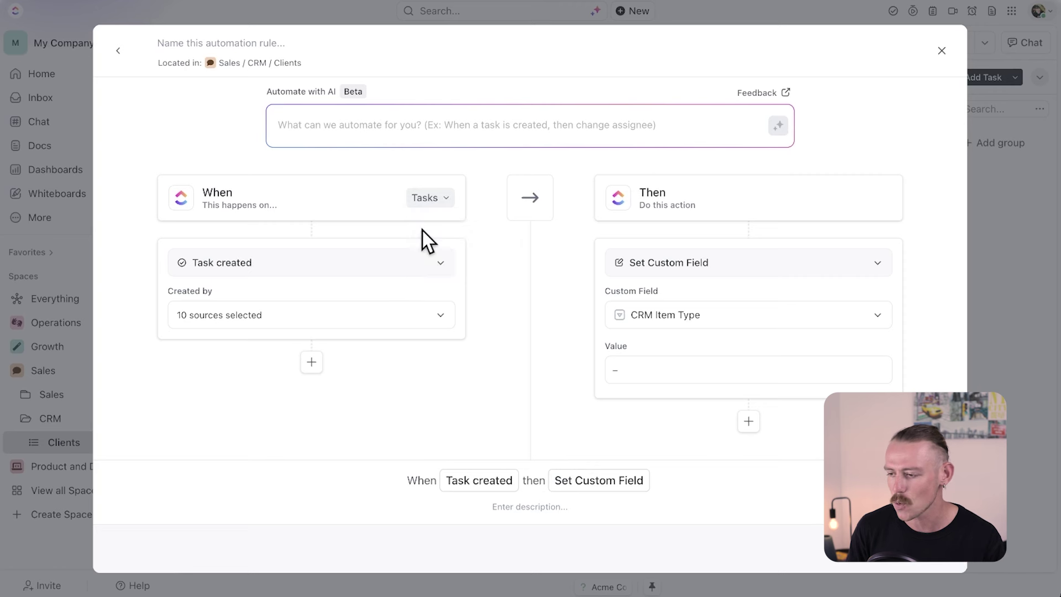
left_click(411, 258)
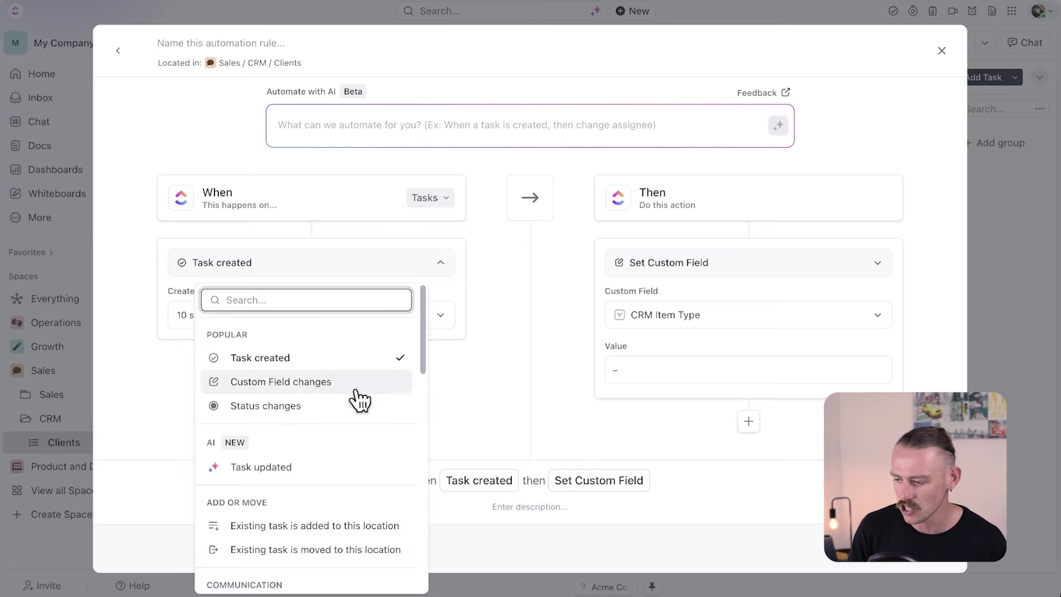
left_click(324, 408)
Set the second automation's status change to go from LEAD to ONBOARDING
left_click(277, 328)
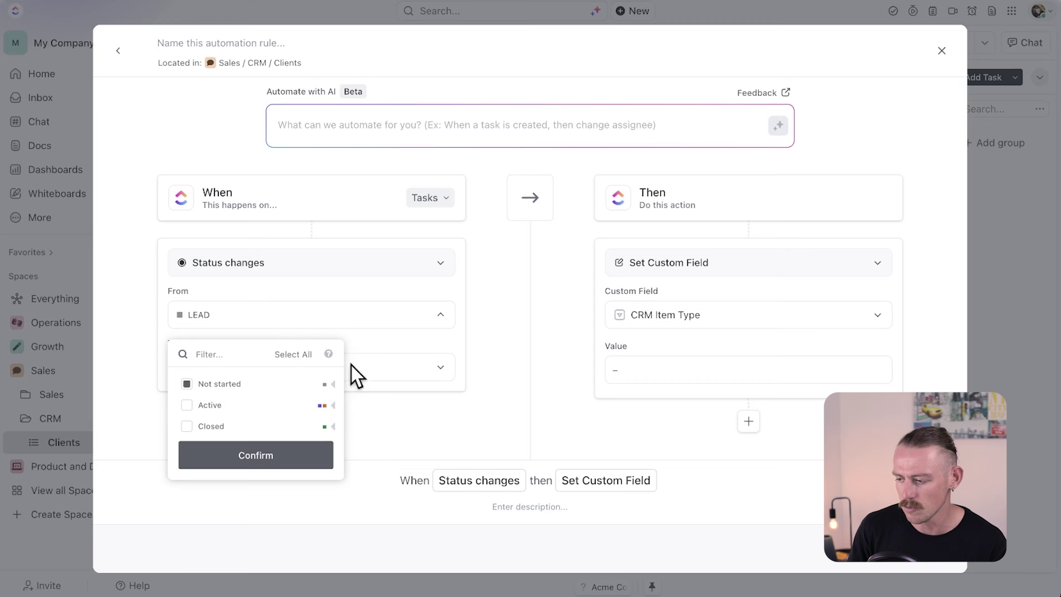
left_click(439, 379)
left_click(447, 380)
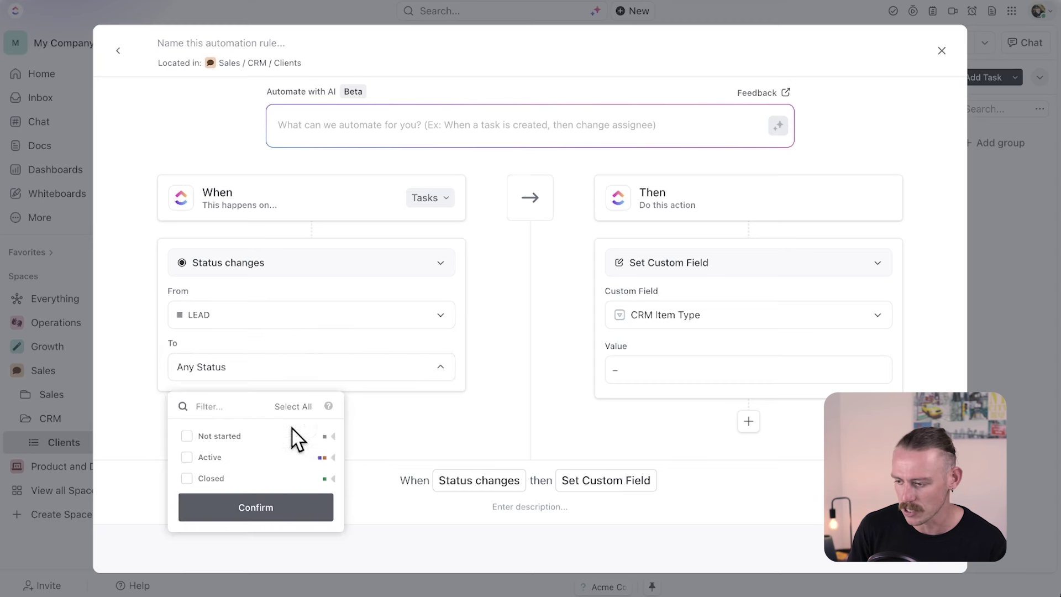
left_click(333, 458)
left_click(187, 478)
left_click(264, 553)
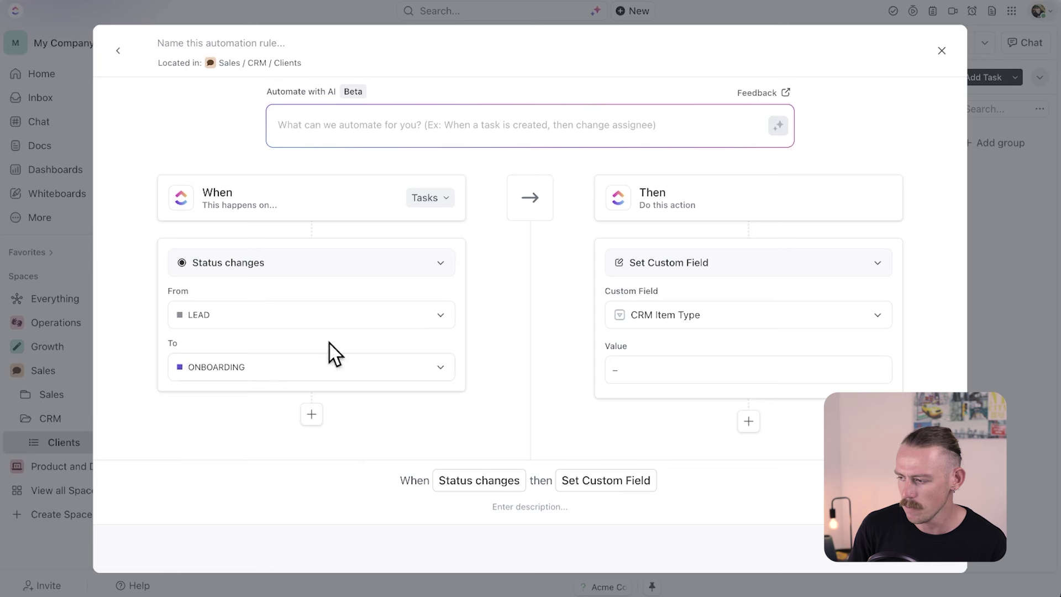
Change the automation's action to Email, accepting the reset, and finish the sender account setup with sending allowed for Myself
left_click(848, 275)
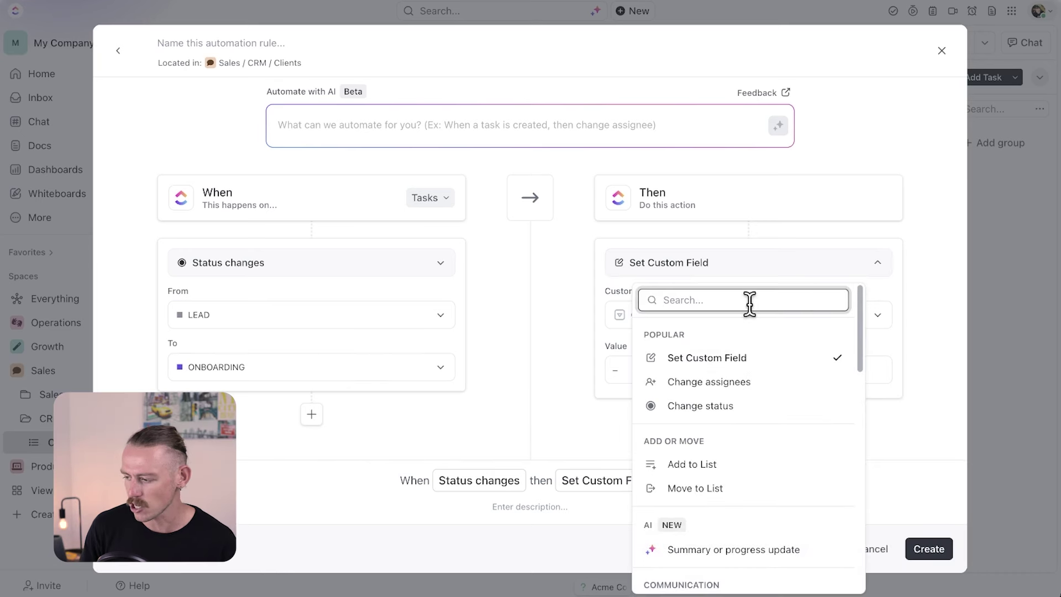
type("email")
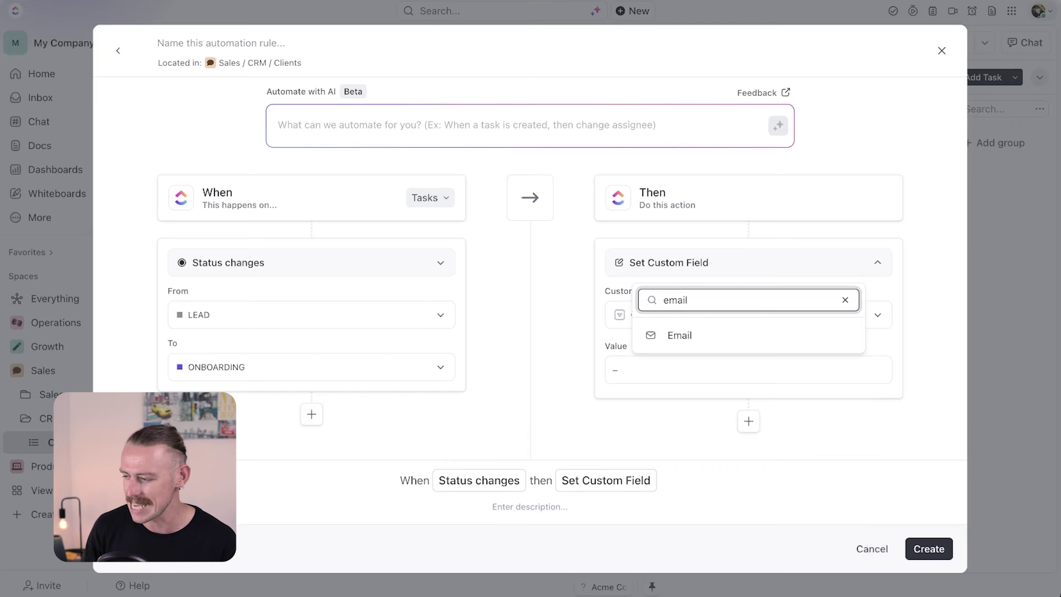
left_click(755, 334)
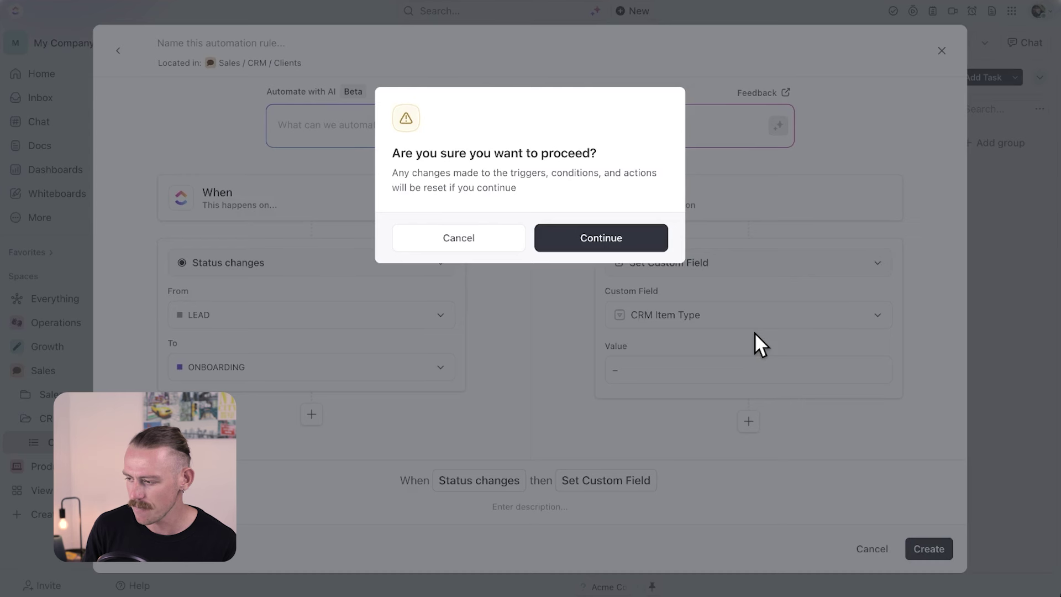
left_click(601, 239)
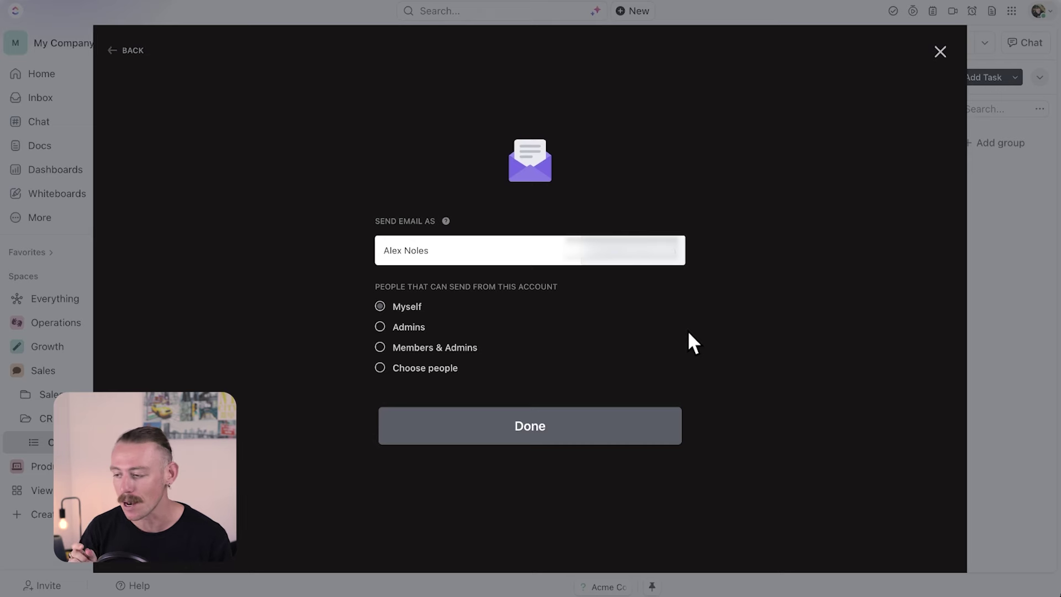
left_click(612, 435)
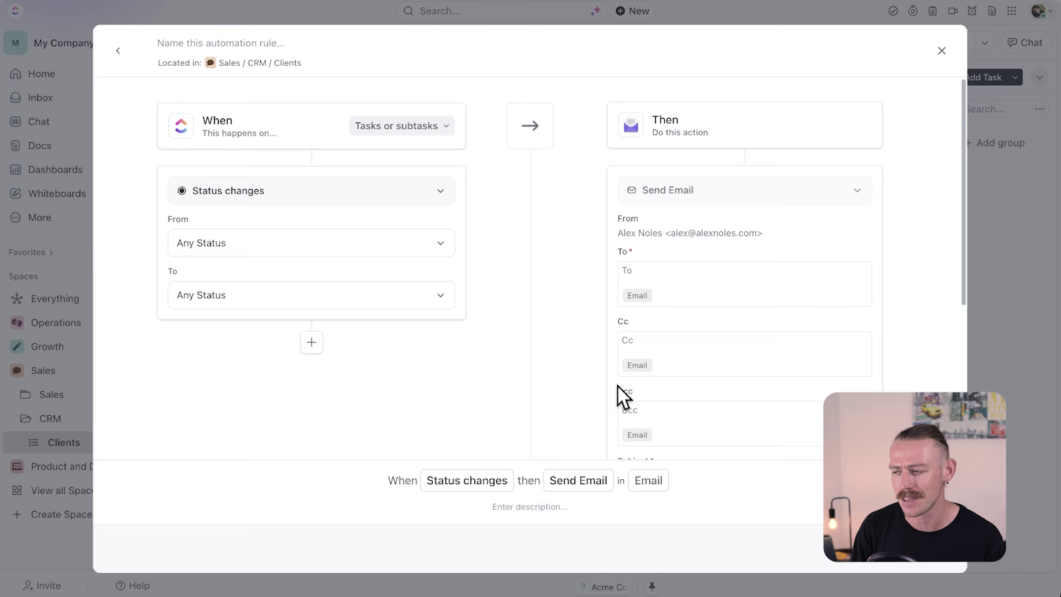
Set the email automation's Status changes trigger to go from LEAD to ONBOARDING
left_click(278, 256)
left_click(219, 316)
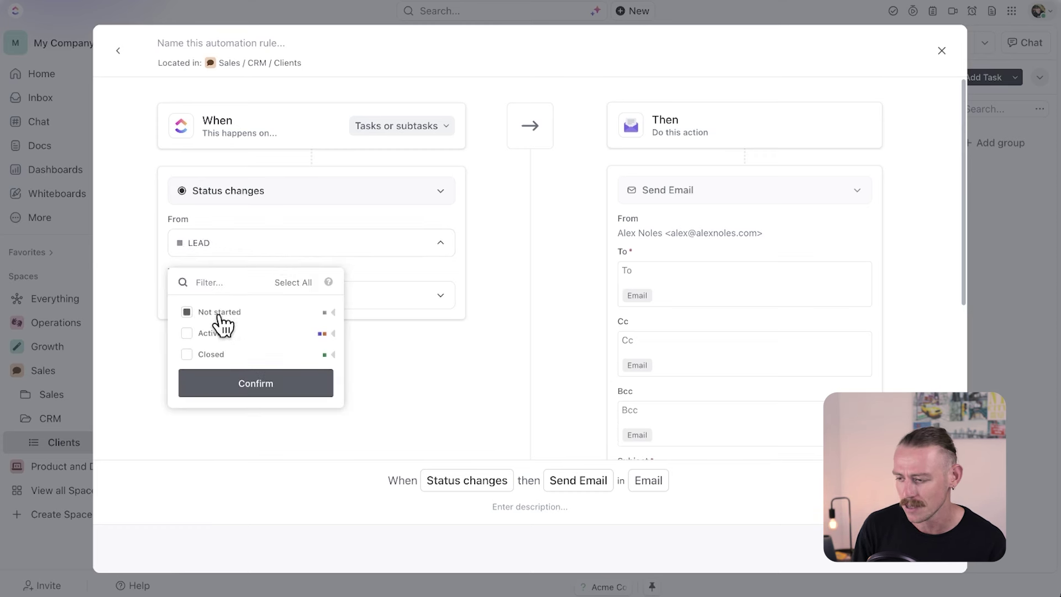
left_click(303, 391)
left_click(414, 299)
left_click(332, 386)
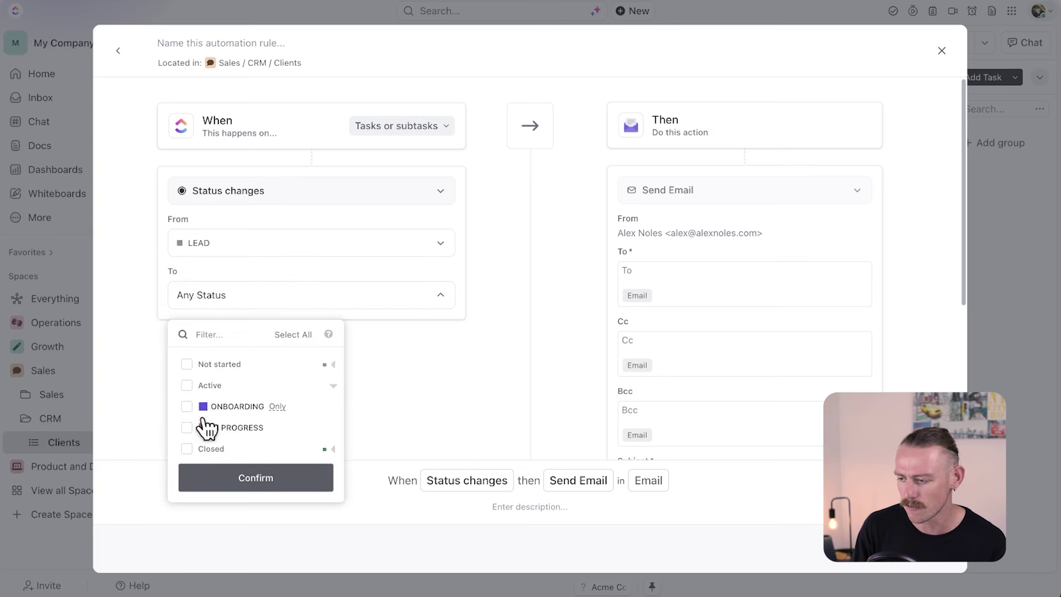
left_click(187, 406)
left_click(276, 480)
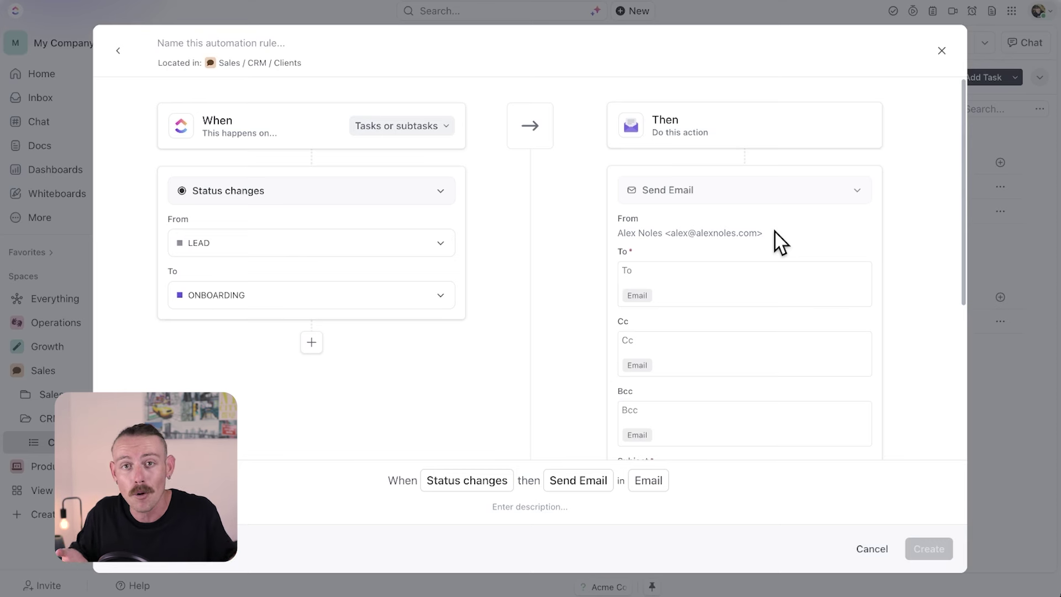
Address the automated email to the Email field and set its subject to "Welcome to Onboarding"
left_click(632, 274)
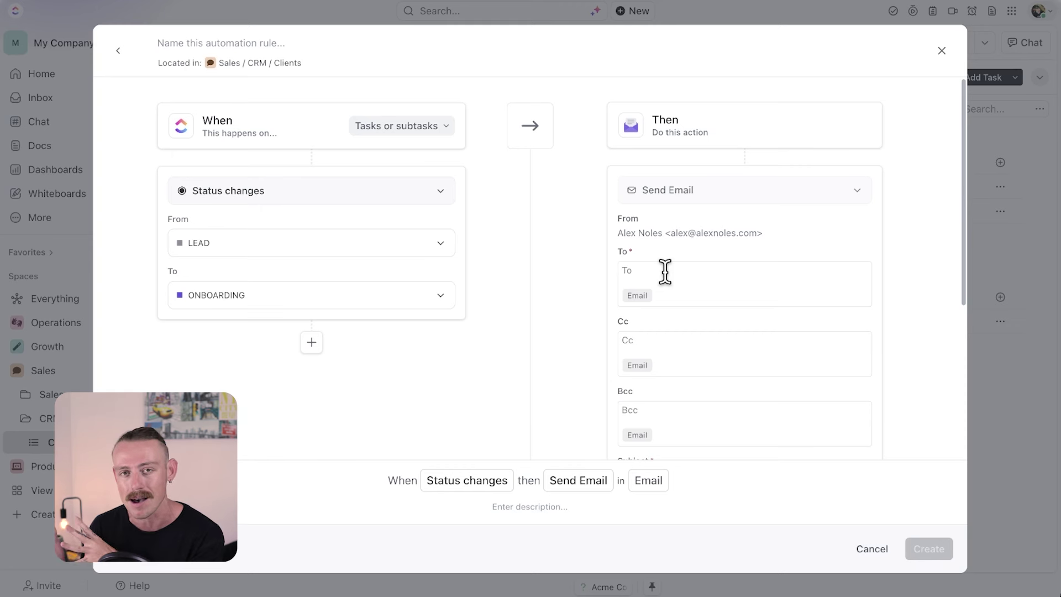
left_click(641, 296)
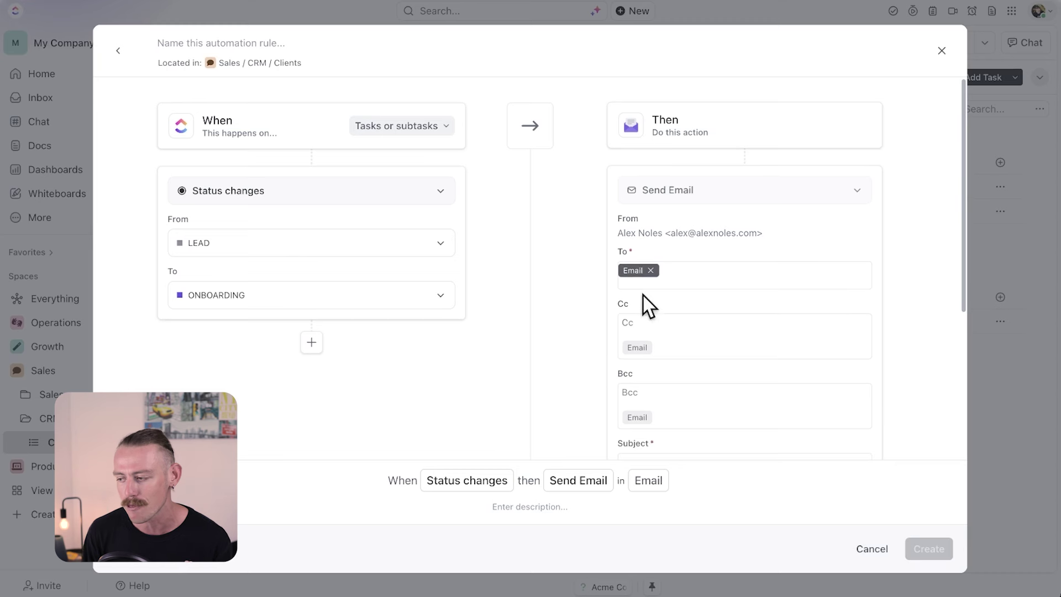
scroll(741, 301, "down", 1)
scroll(740, 301, "down", 2)
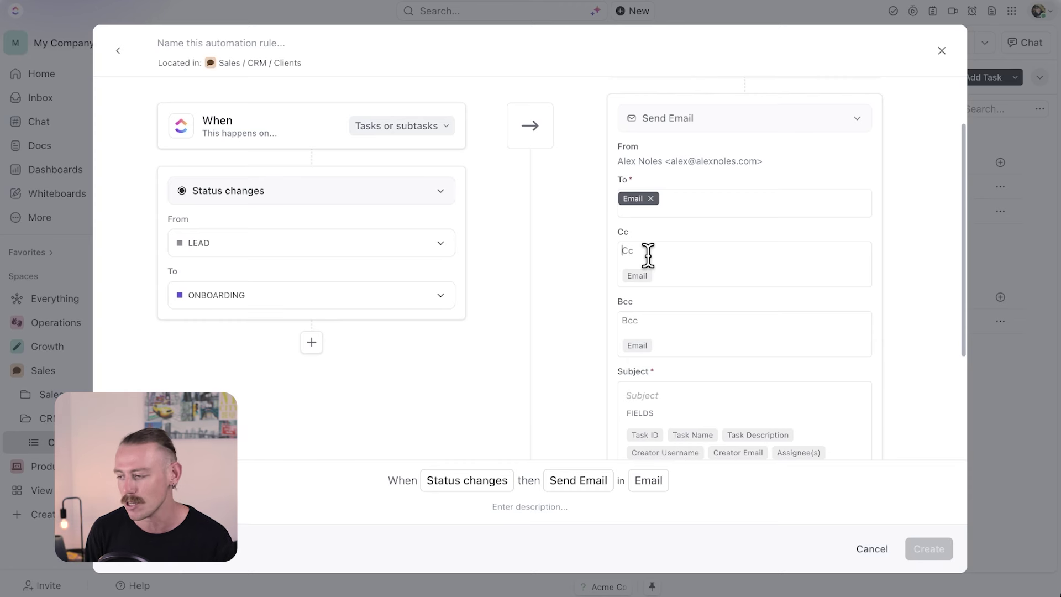
scroll(648, 255, "down", 3)
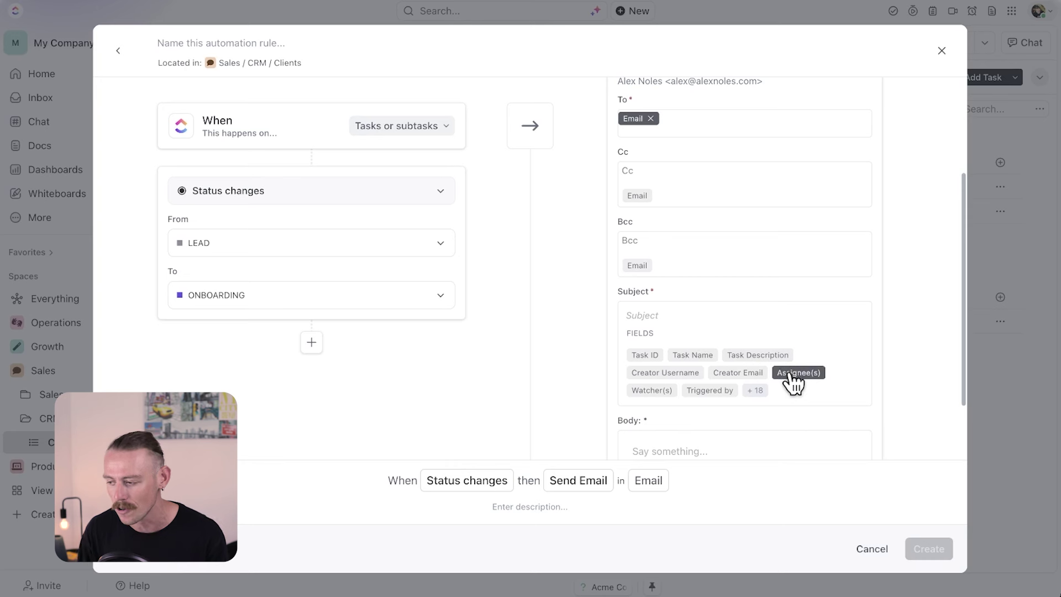
left_click(690, 313)
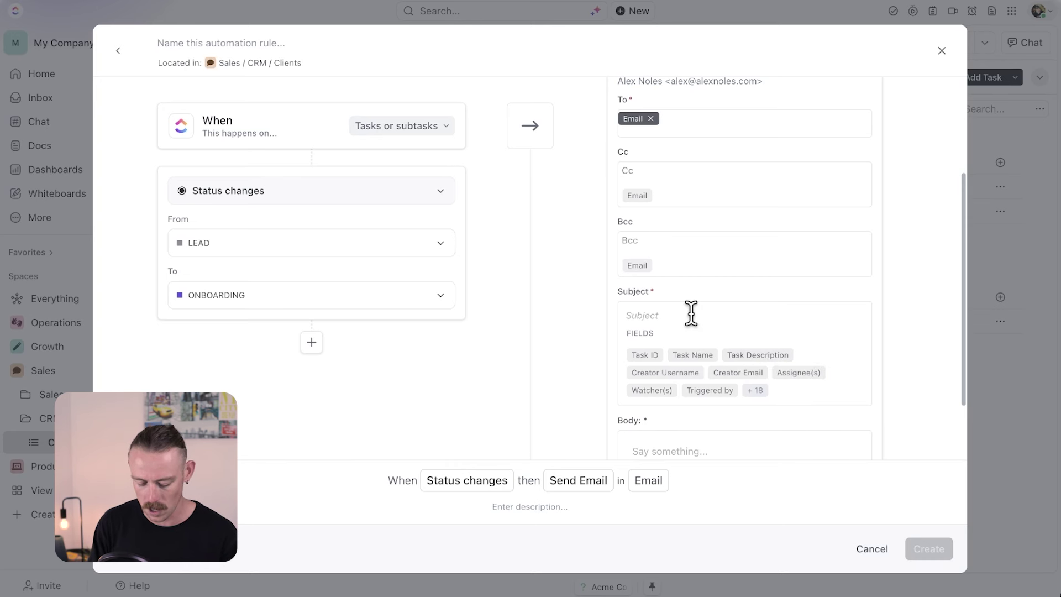
type("Welcome to Onboarding")
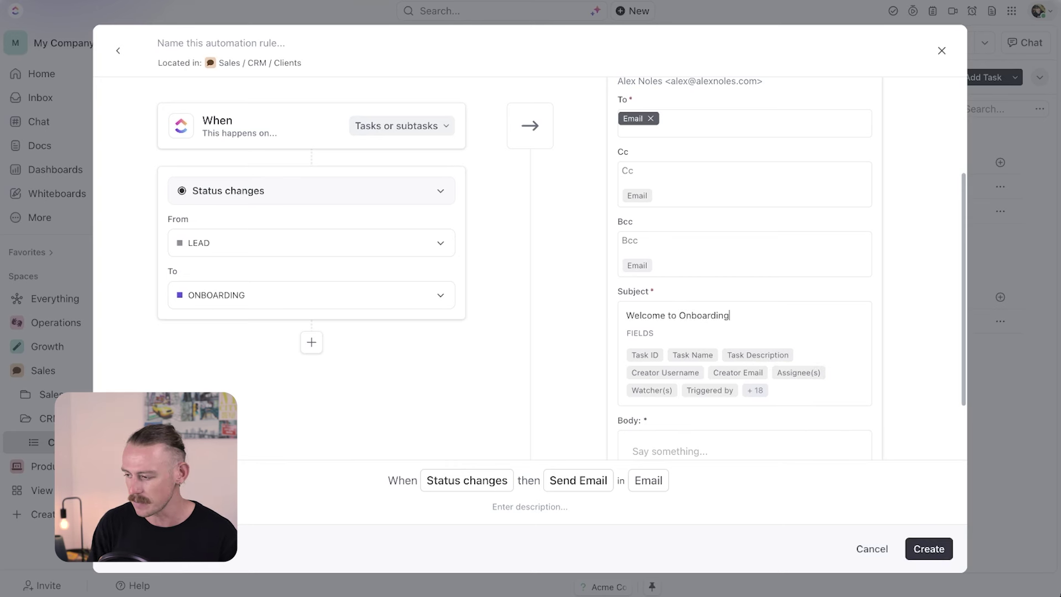
Look over the email's body options, leave the body empty, then create the automation and close the Automations window
scroll(713, 331, "down", 2)
left_click(687, 365)
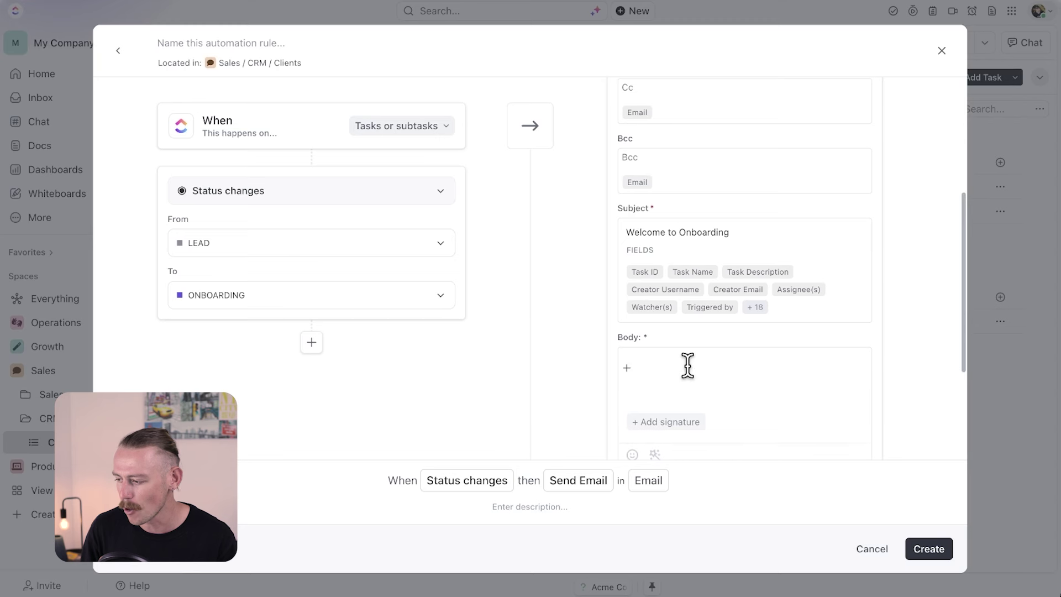
scroll(680, 364, "down", 2)
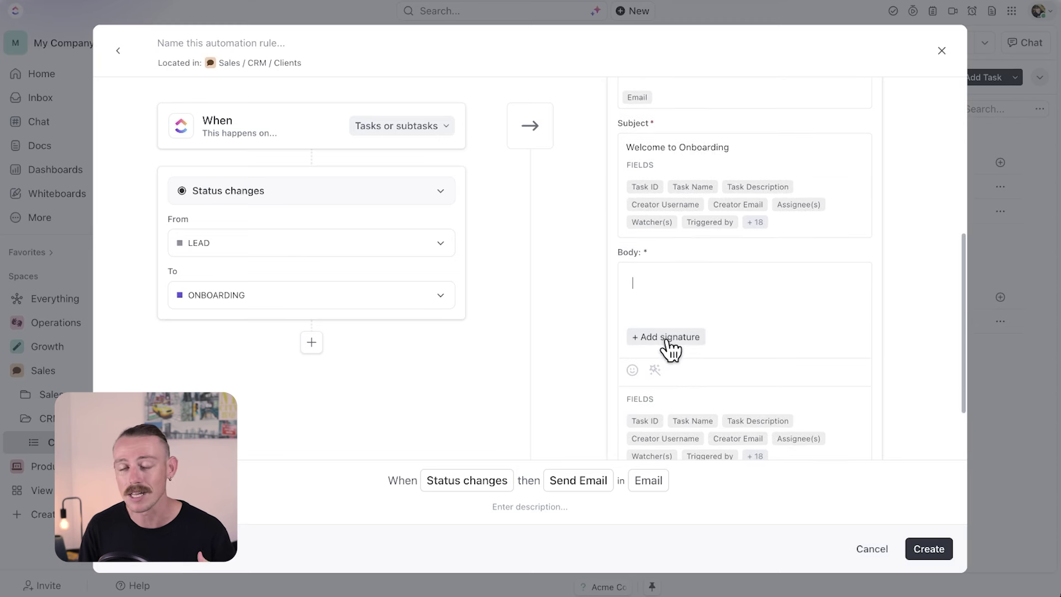
scroll(685, 346, "down", 2)
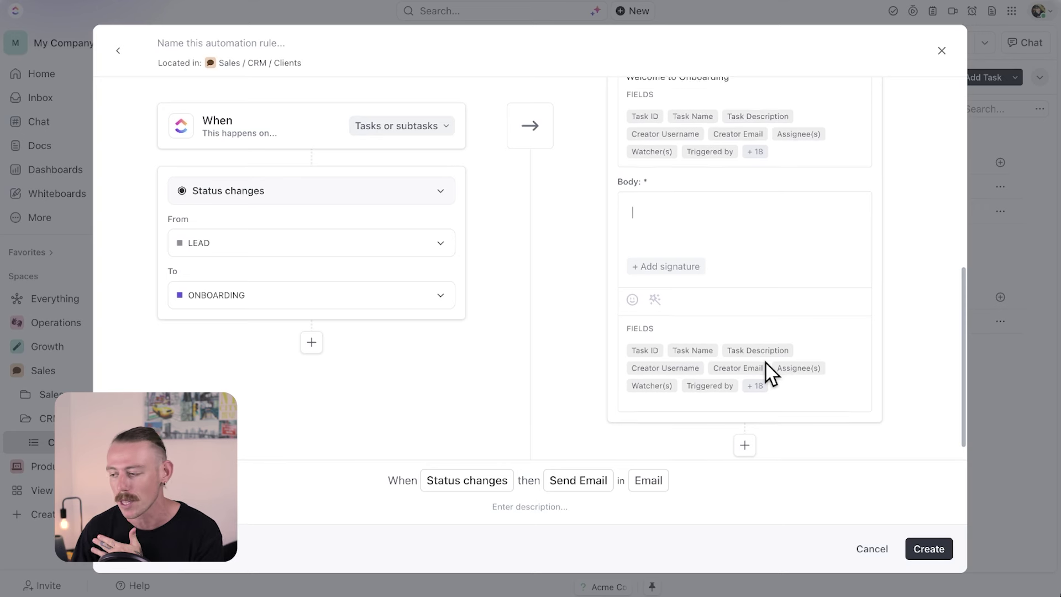
scroll(770, 373, "down", 1)
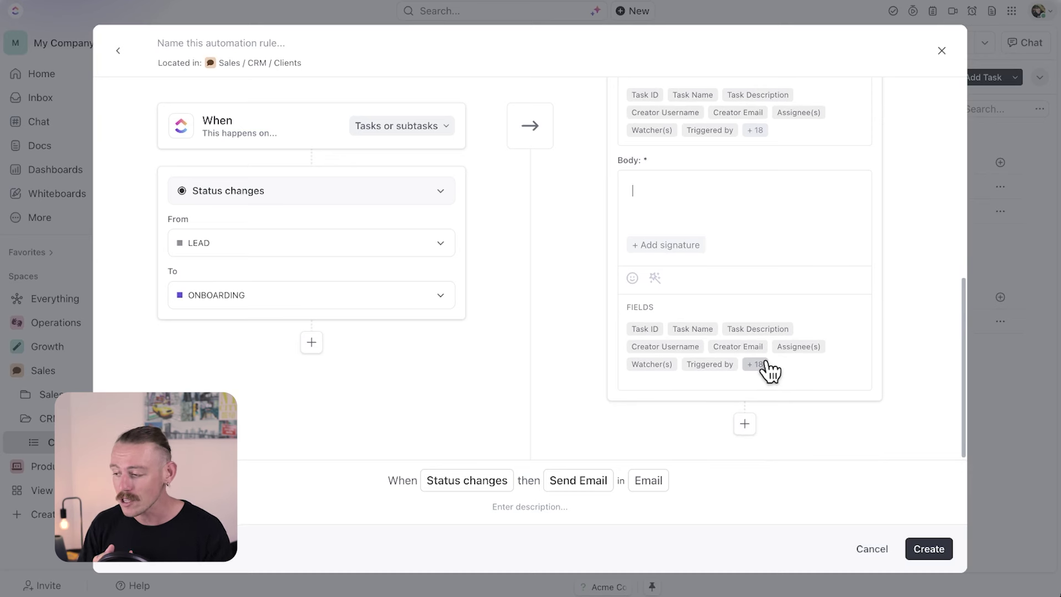
left_click(927, 552)
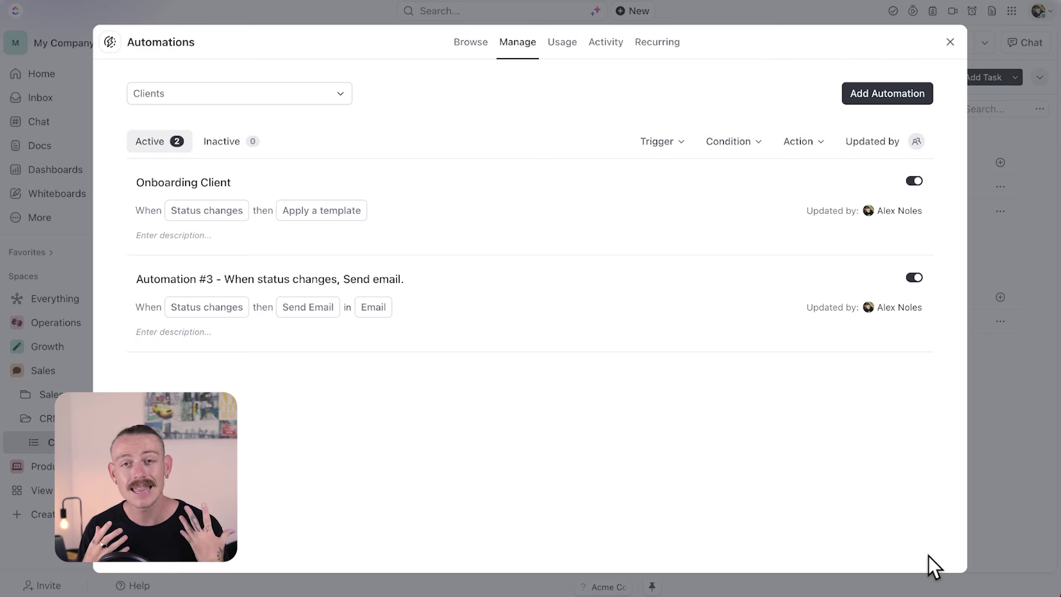
left_click(951, 43)
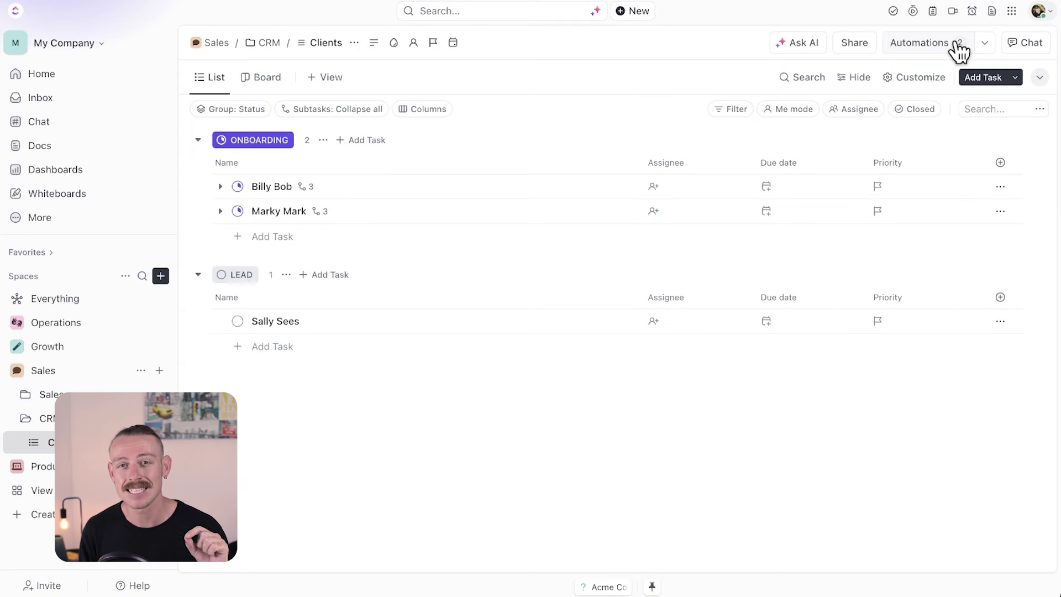
Reopen the Clients list's automations and browse the available automation categories and integrations
left_click(928, 42)
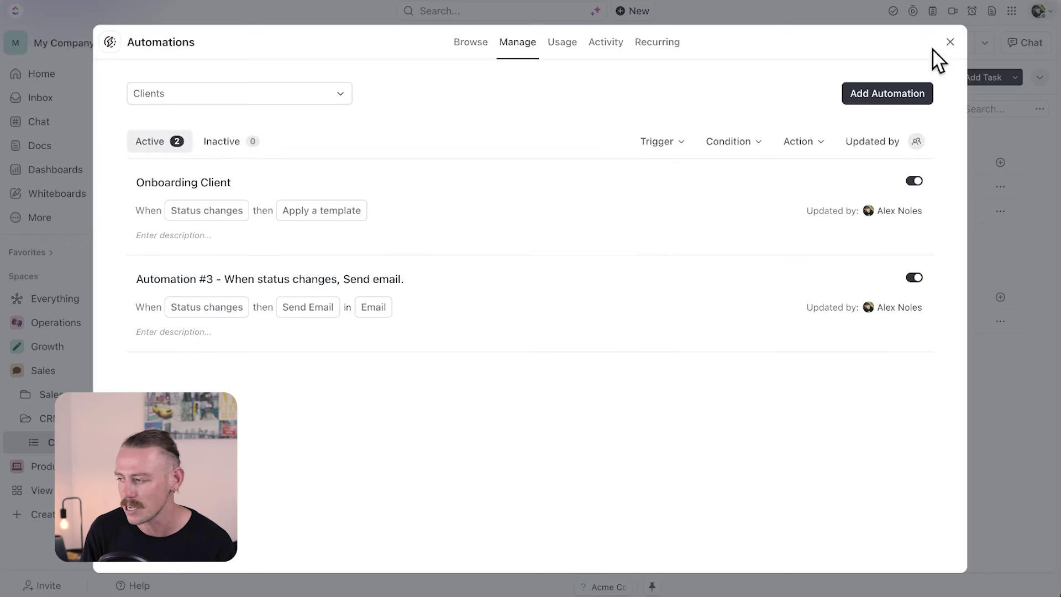
left_click(898, 100)
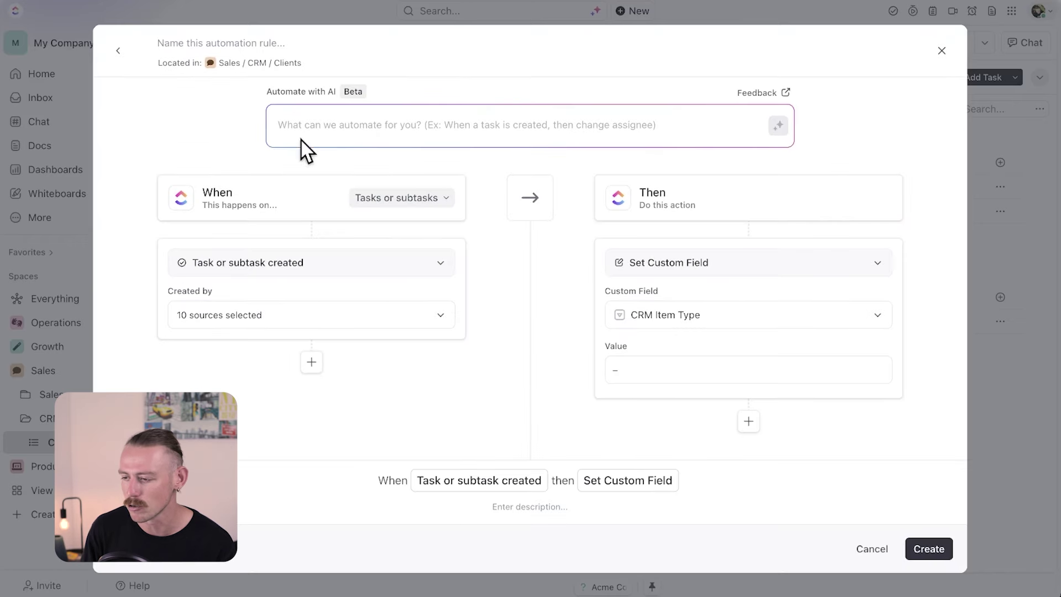
left_click(115, 53)
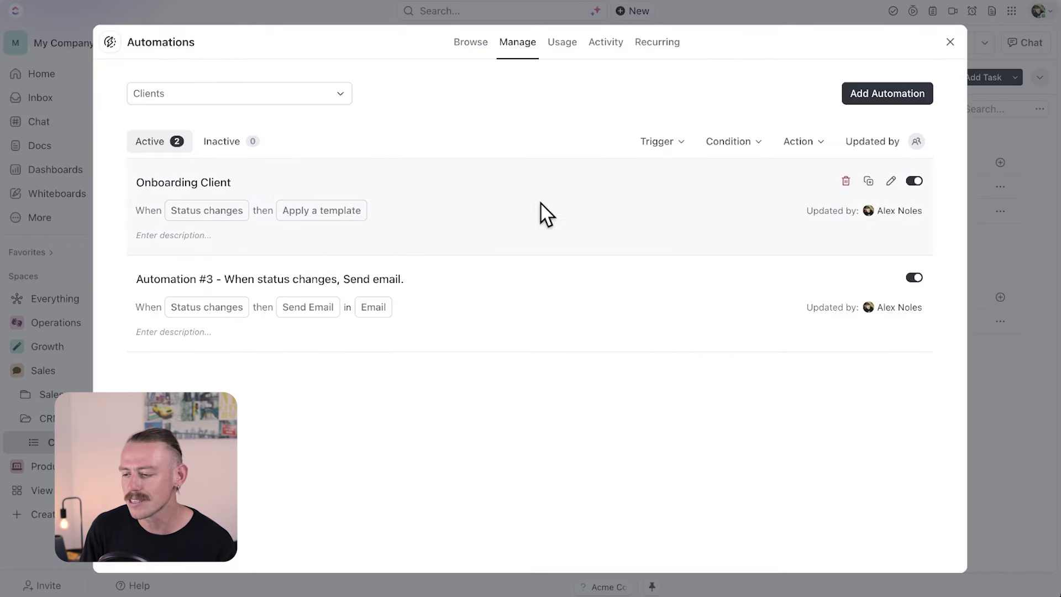
left_click(479, 44)
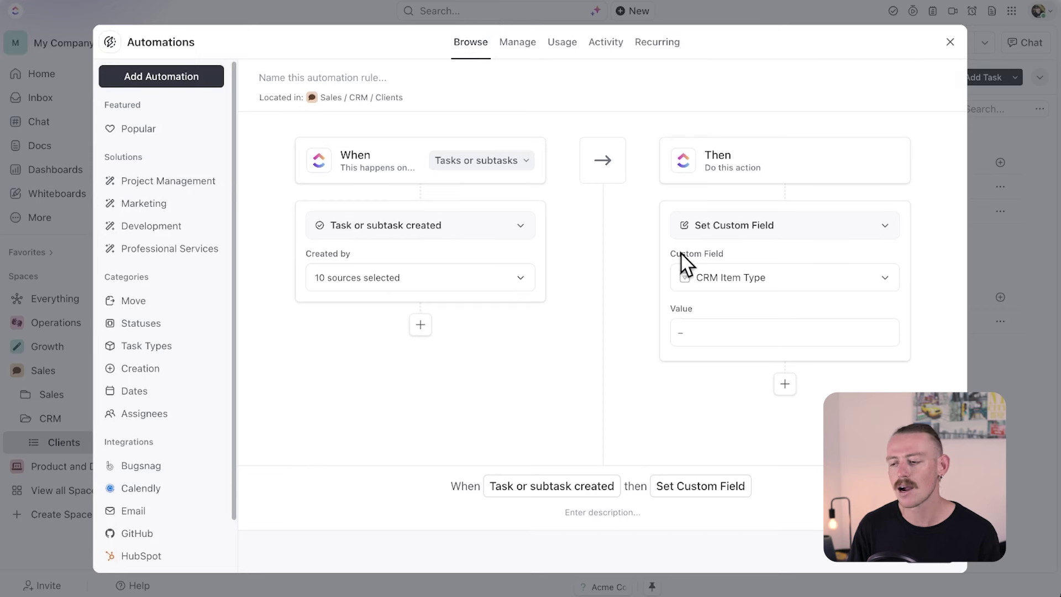
scroll(188, 348, "down", 2)
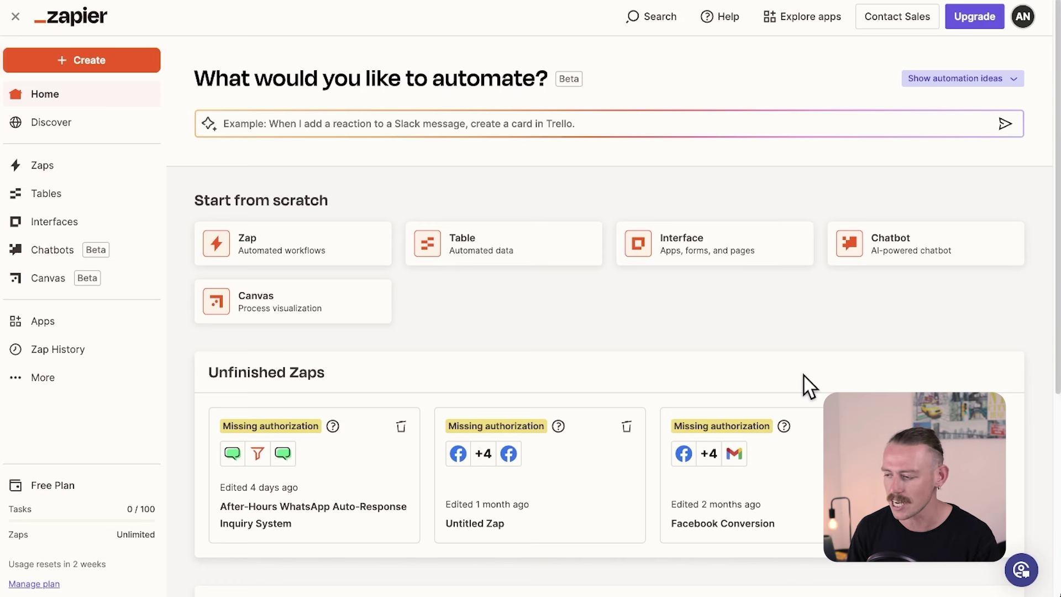
Switch to Zapier, create a new Zap and ask Copilot to "Notify a teammember in Slack when a clickup task status is updated"
left_click(118, 63)
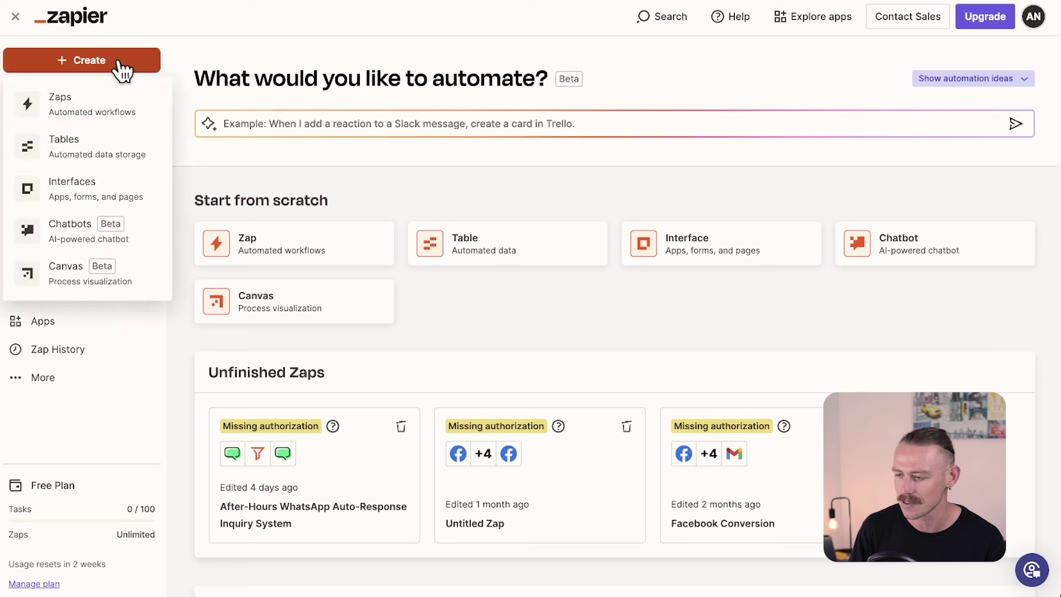
left_click(121, 115)
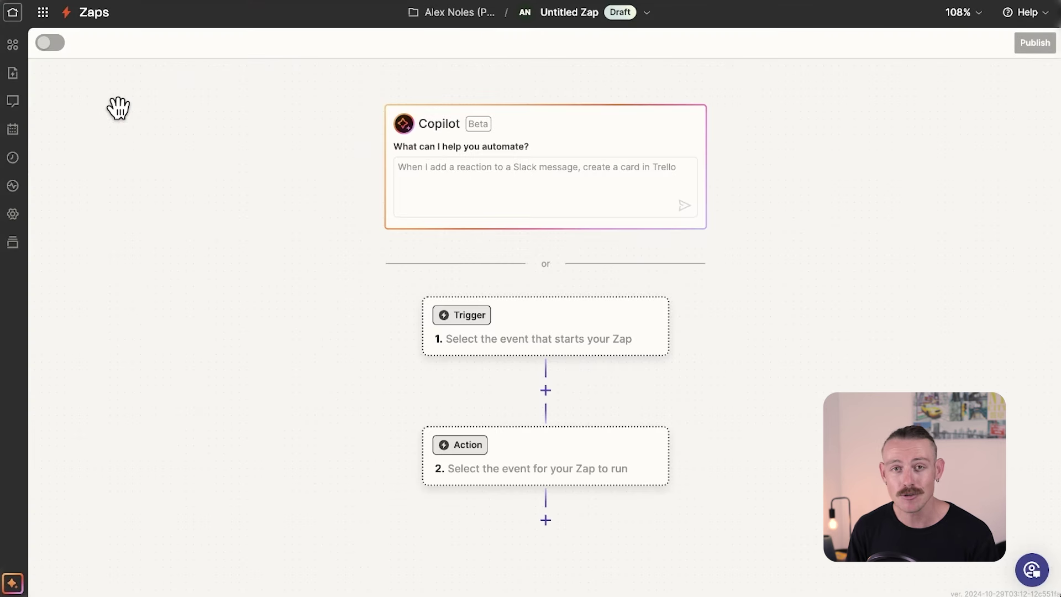
left_click(508, 182)
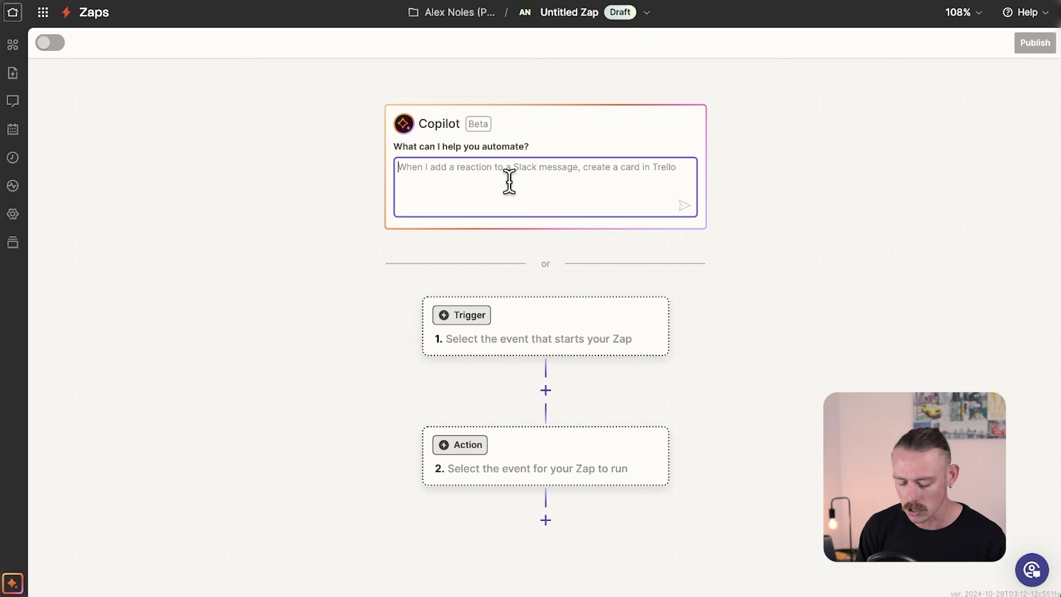
type("Notify a teammber")
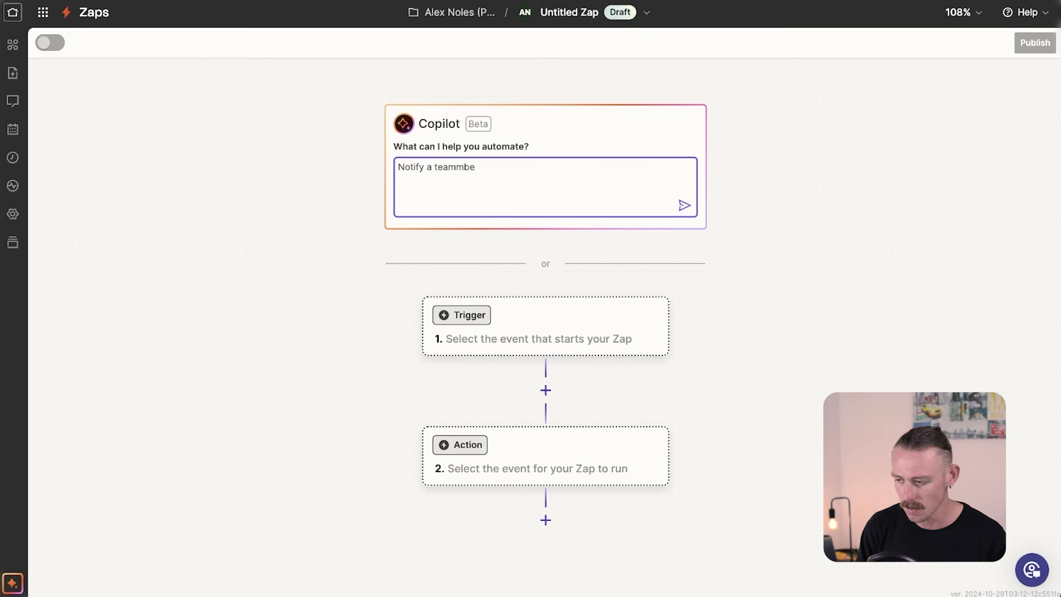
key("BackSpace")
key("BackSpace")
type("ember in Slack when a clickup task status is updated")
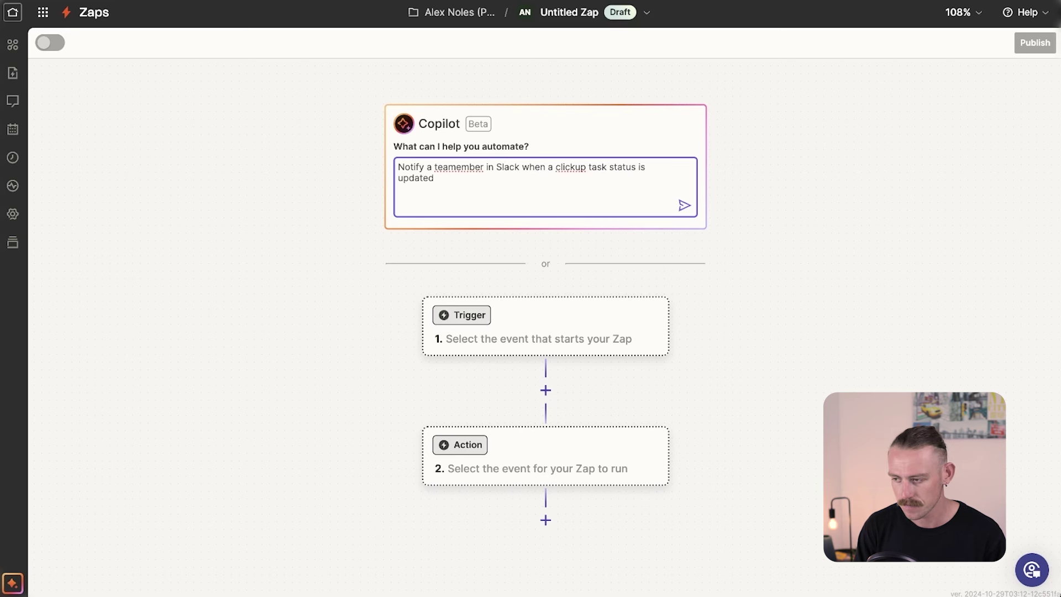
key("Return")
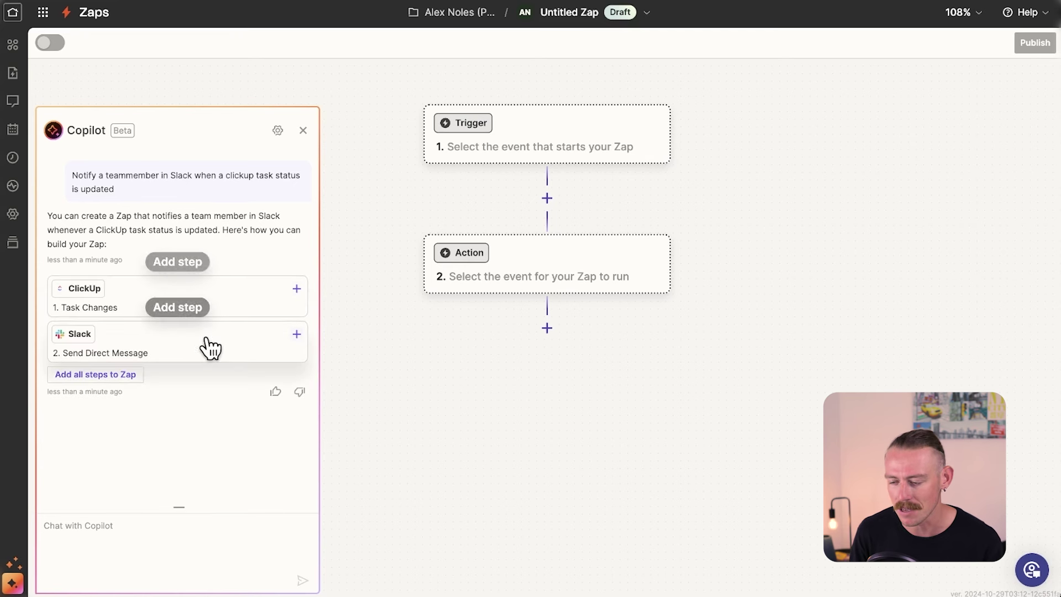
Add all of Copilot's suggested steps to the Zap and connect the ClickUp account for the Task Changes trigger
left_click(123, 376)
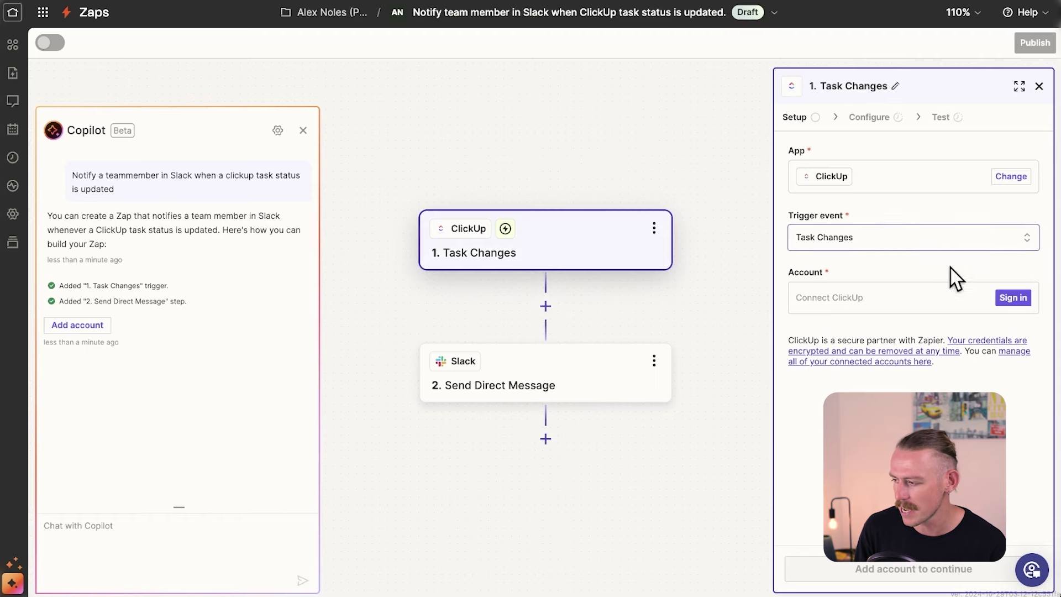
left_click(1013, 299)
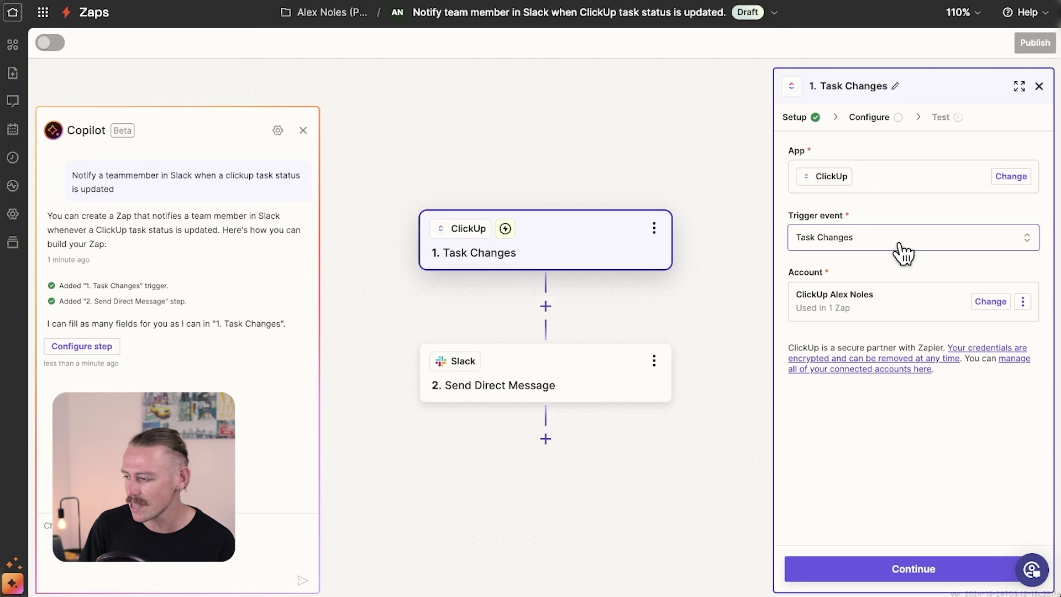
Point the Task Changes trigger at the first My Company workspace, Sales space, CRM folder and Clients list
left_click(884, 117)
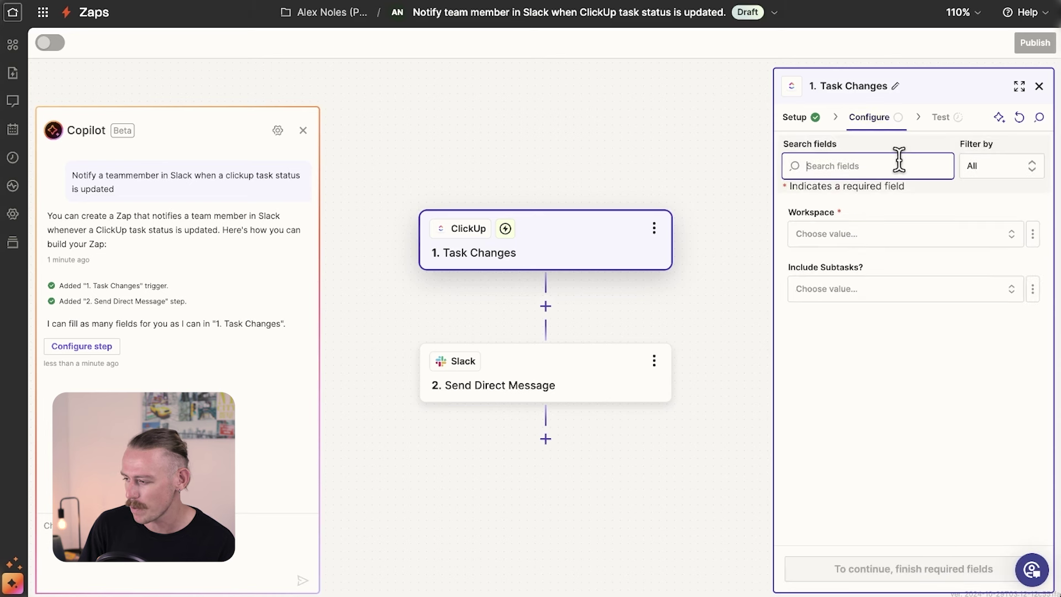
left_click(923, 235)
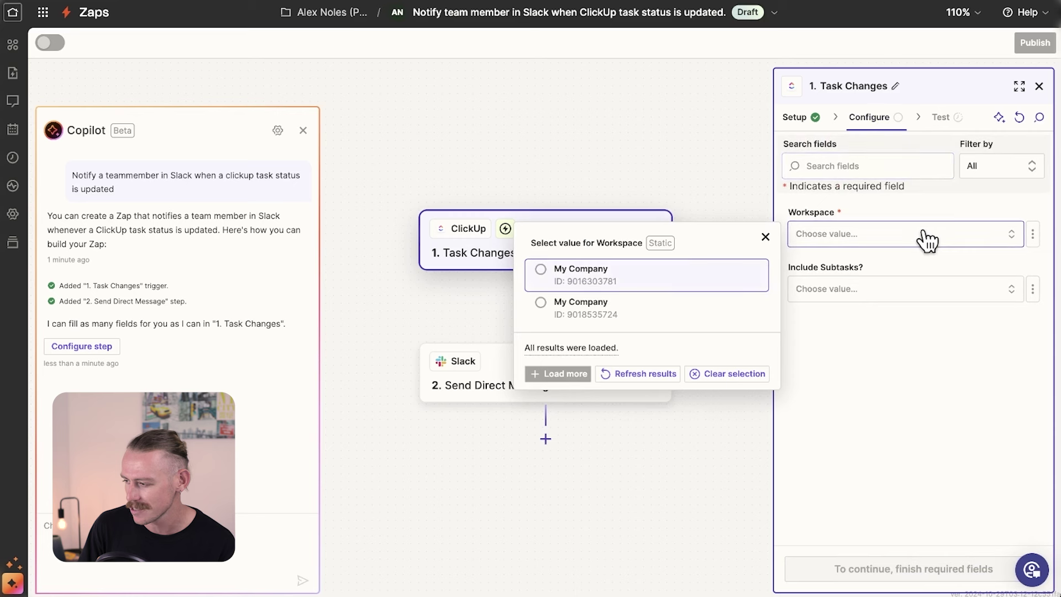
left_click(679, 267)
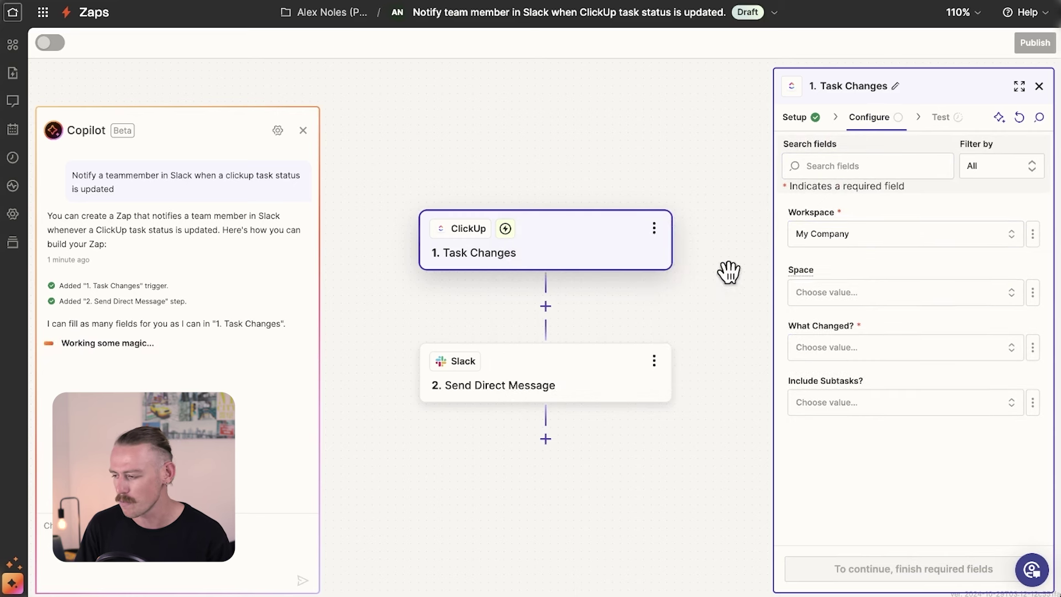
left_click(908, 304)
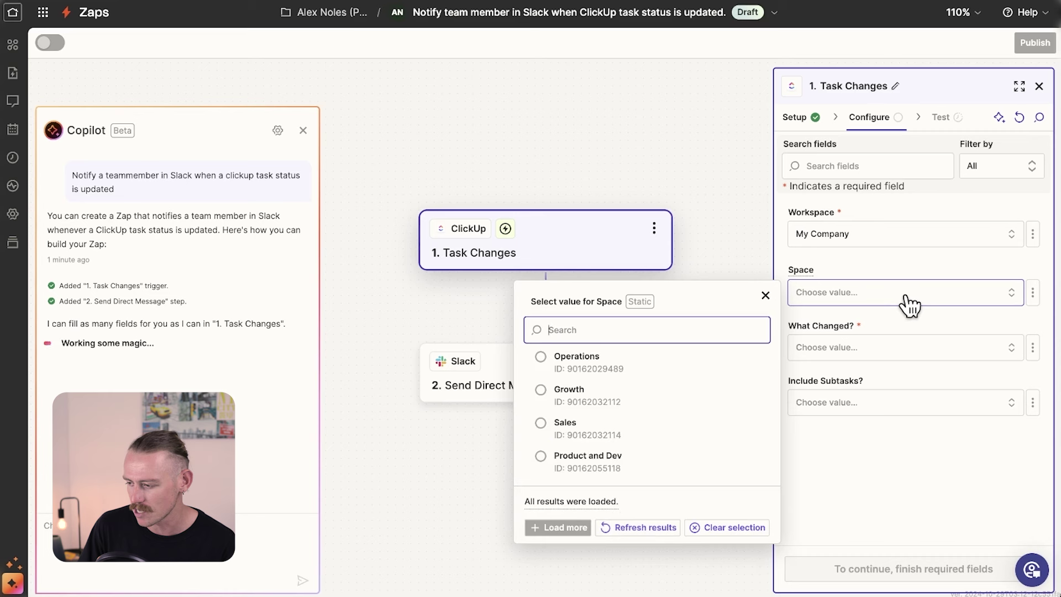
left_click(539, 423)
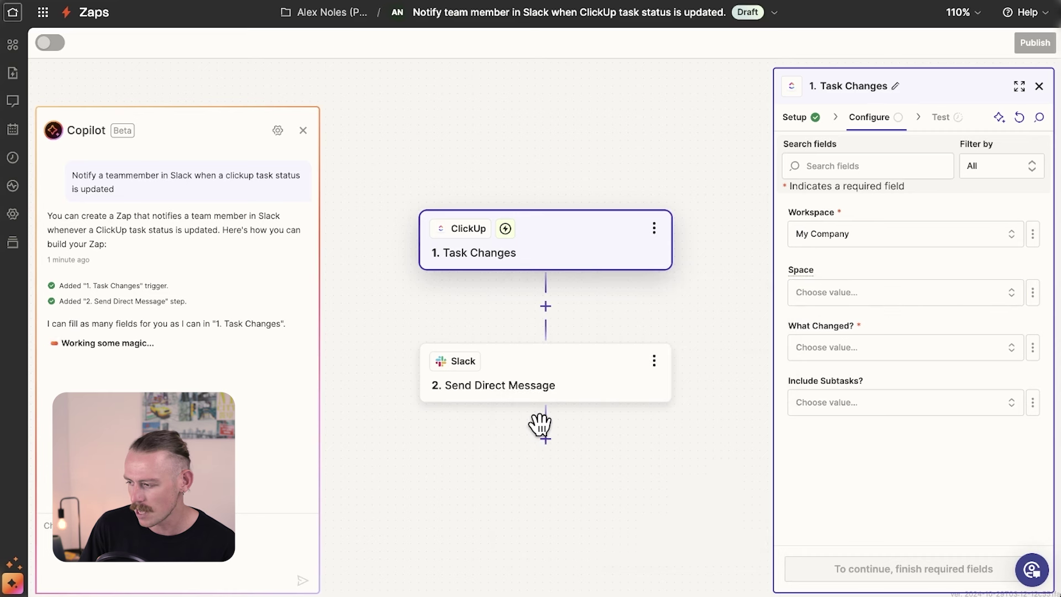
left_click(896, 360)
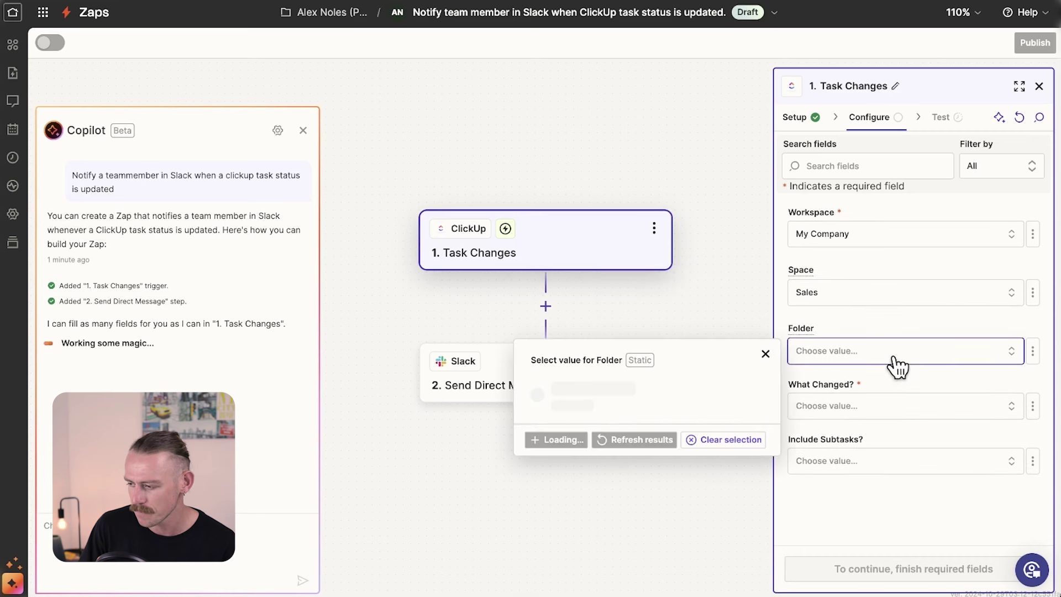
left_click(559, 486)
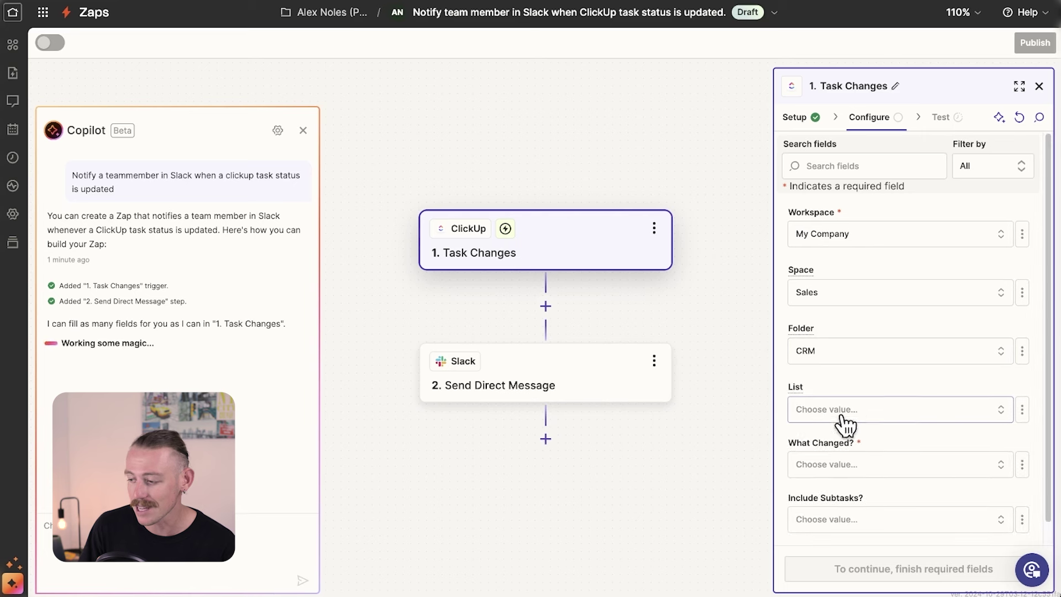
left_click(883, 421)
left_click(748, 449)
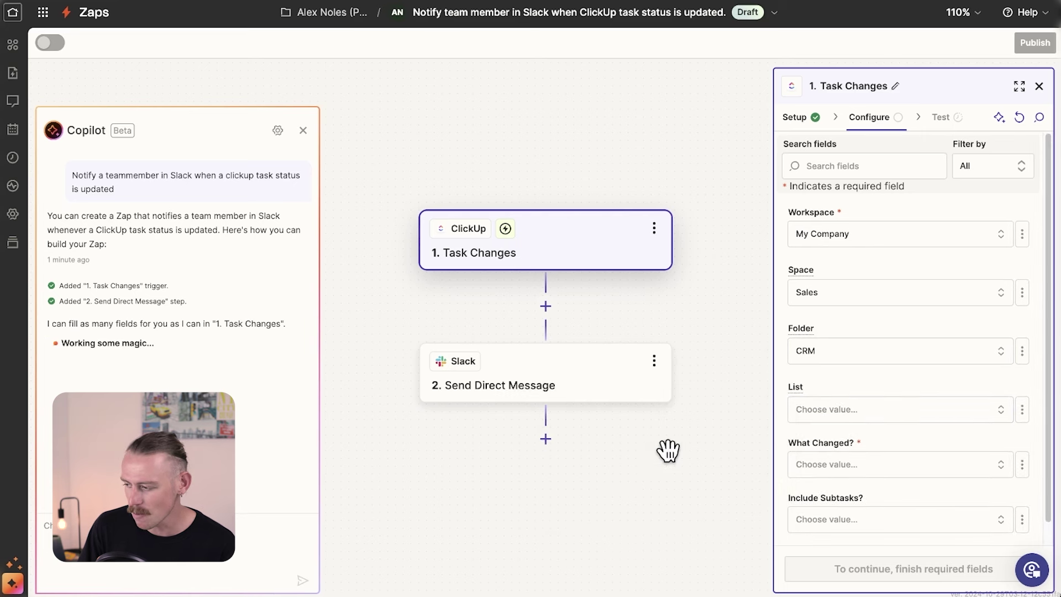
Set the trigger's What Changed to Status and its Task Status to Onboarding, leaving Status Type empty
left_click(907, 446)
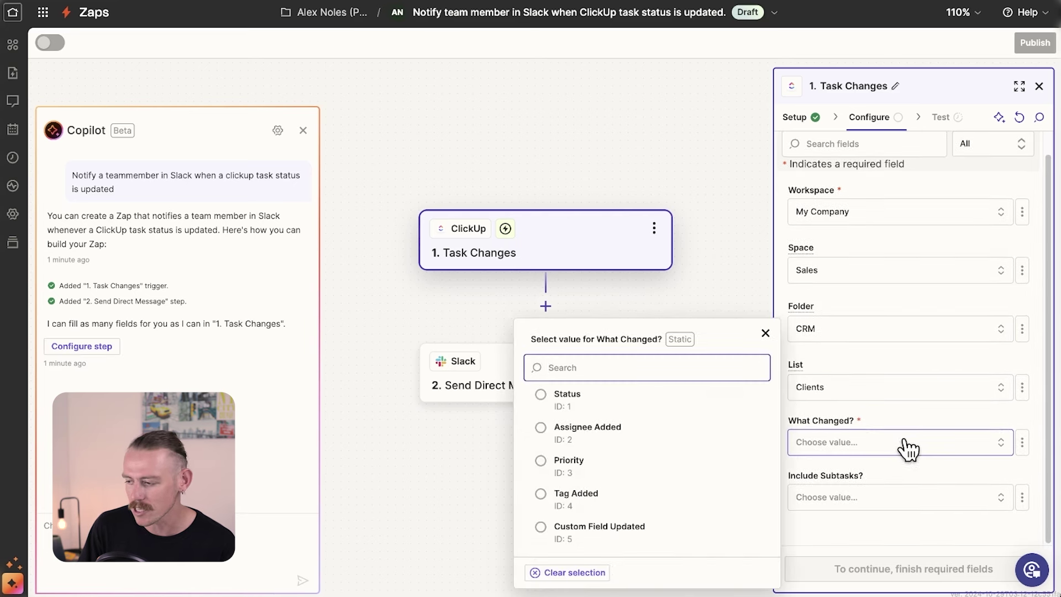
left_click(543, 400)
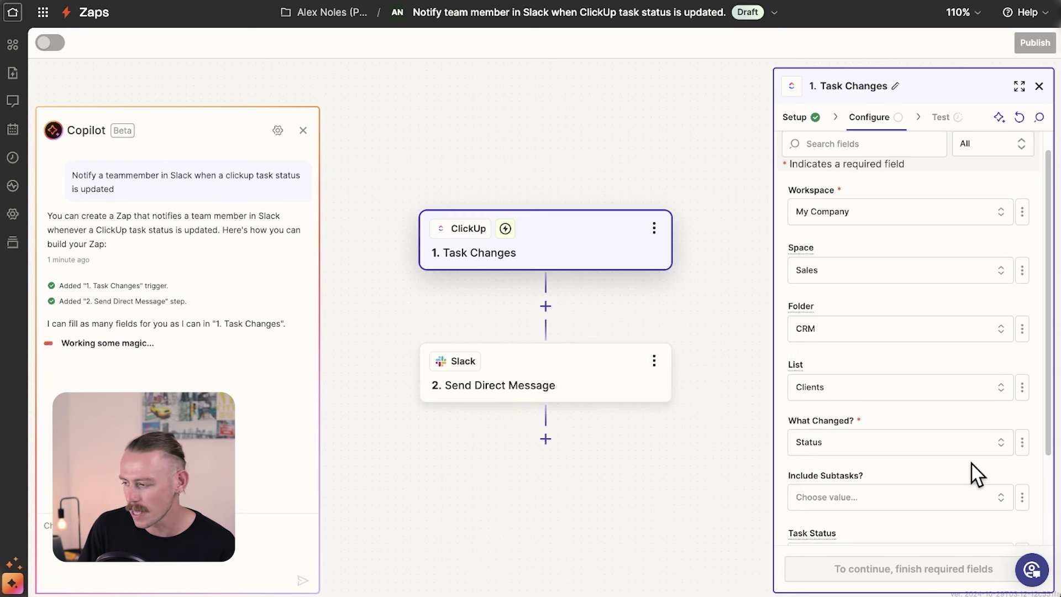
scroll(970, 473, "down", 3)
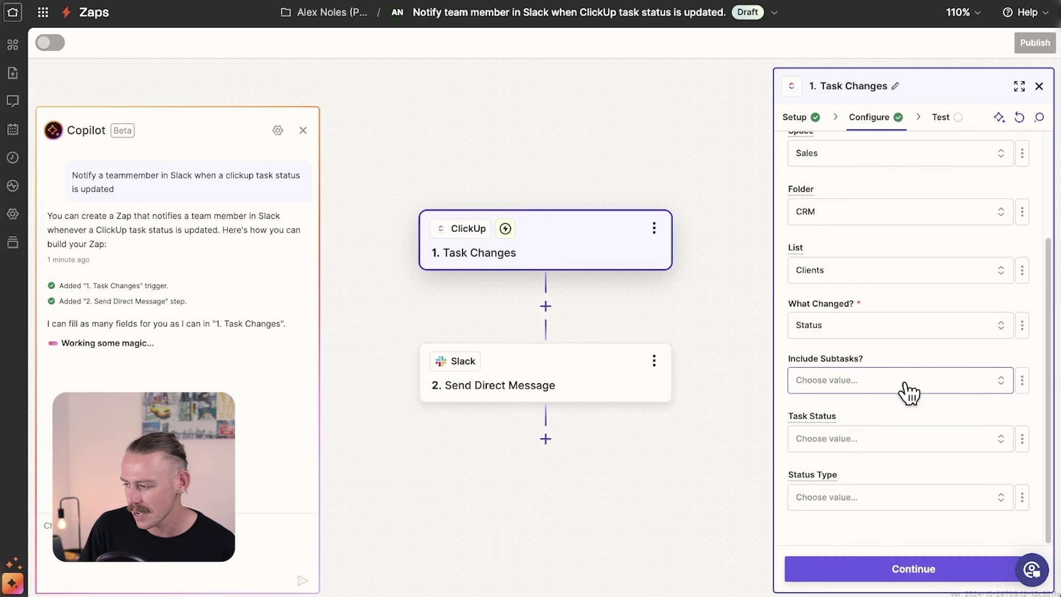
left_click(879, 439)
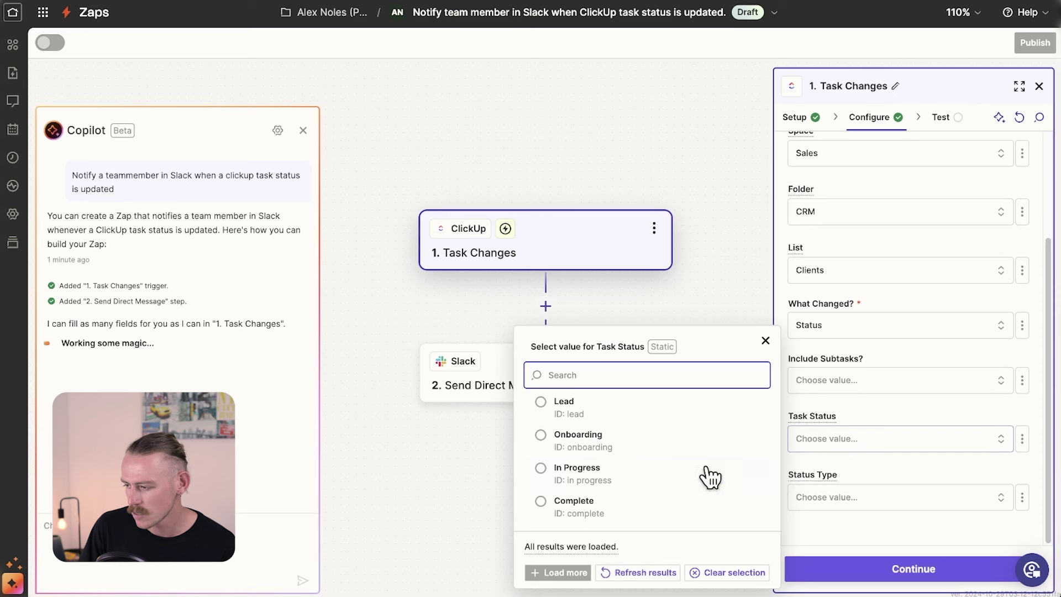
left_click(578, 444)
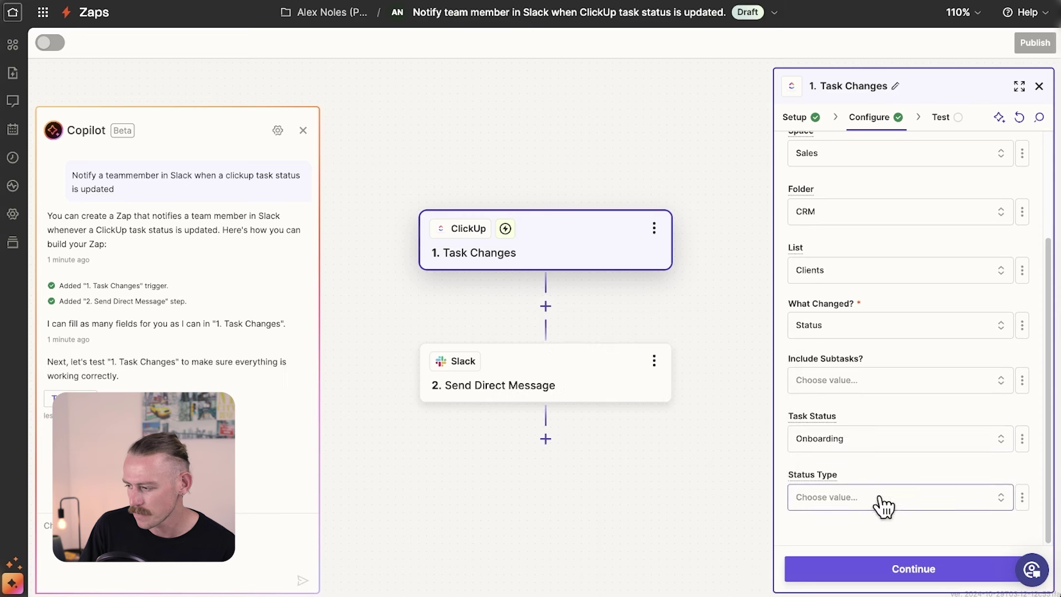
left_click(903, 508)
key("Escape")
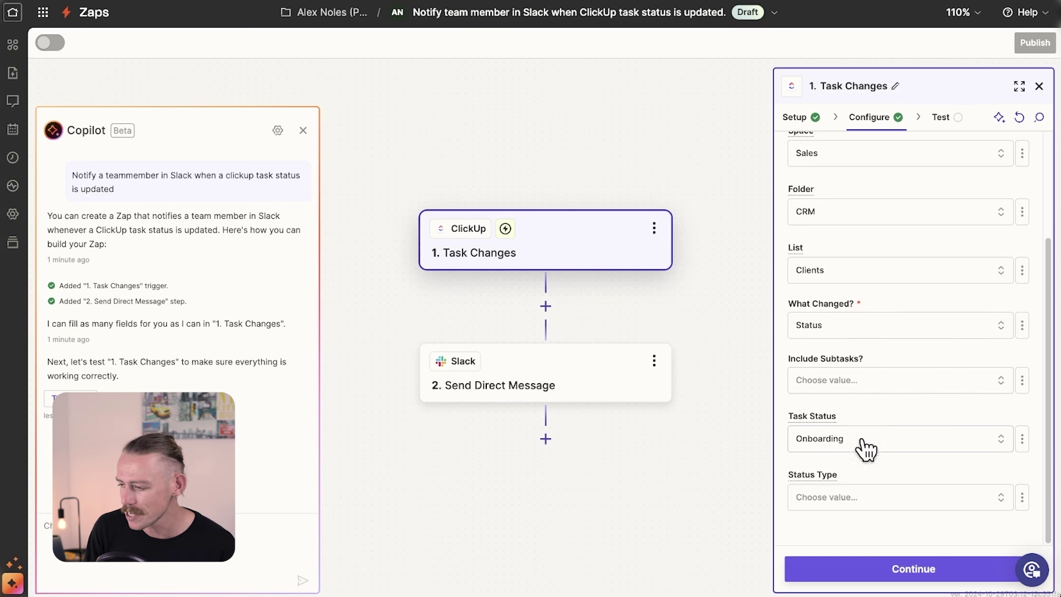
Test the Task Changes trigger and continue to the configuration of the Slack Send Direct Message step
left_click(857, 573)
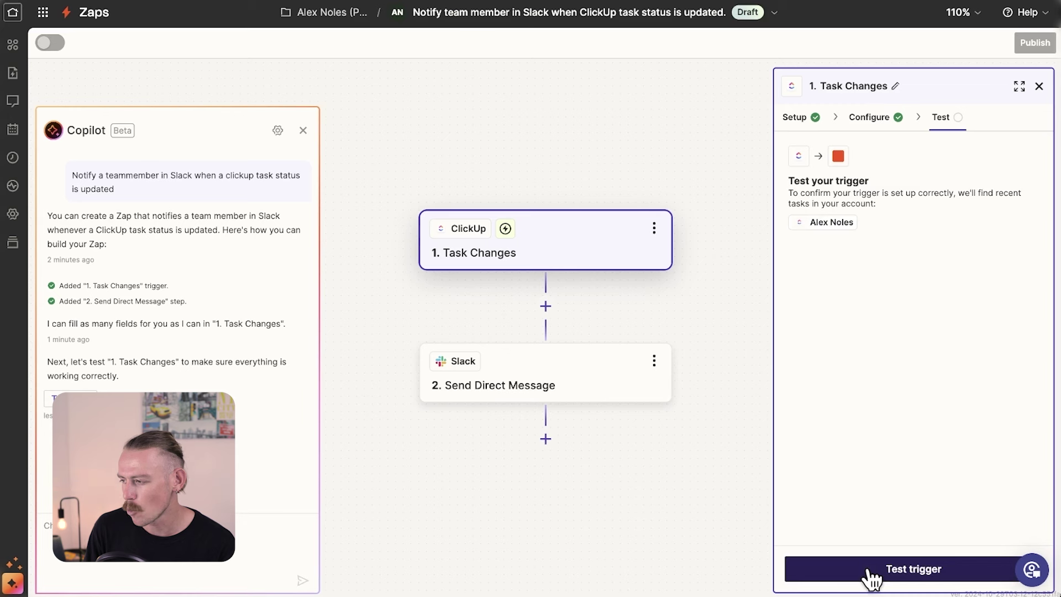
left_click(871, 575)
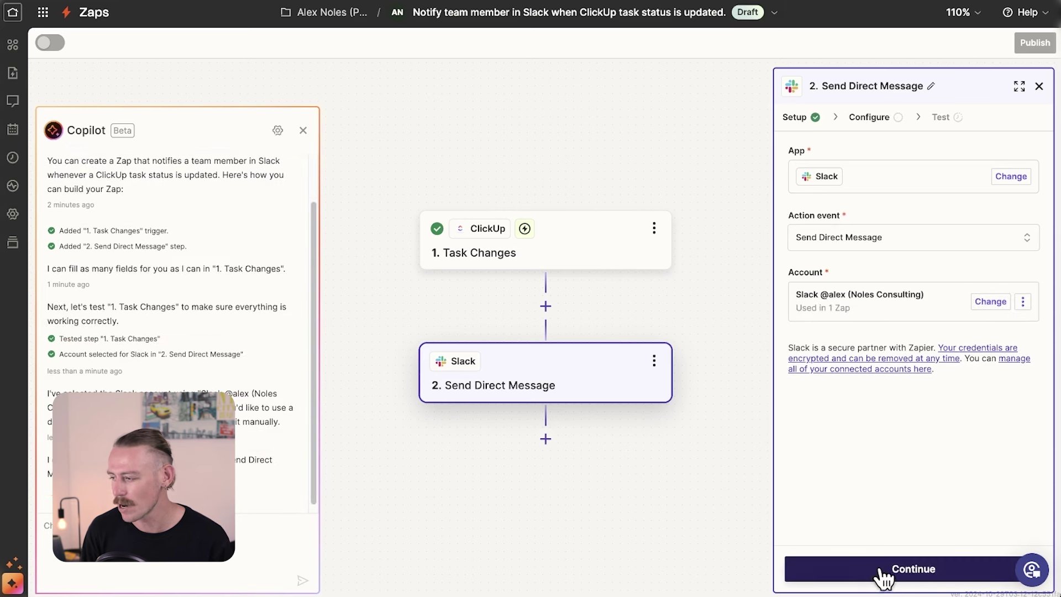
left_click(934, 569)
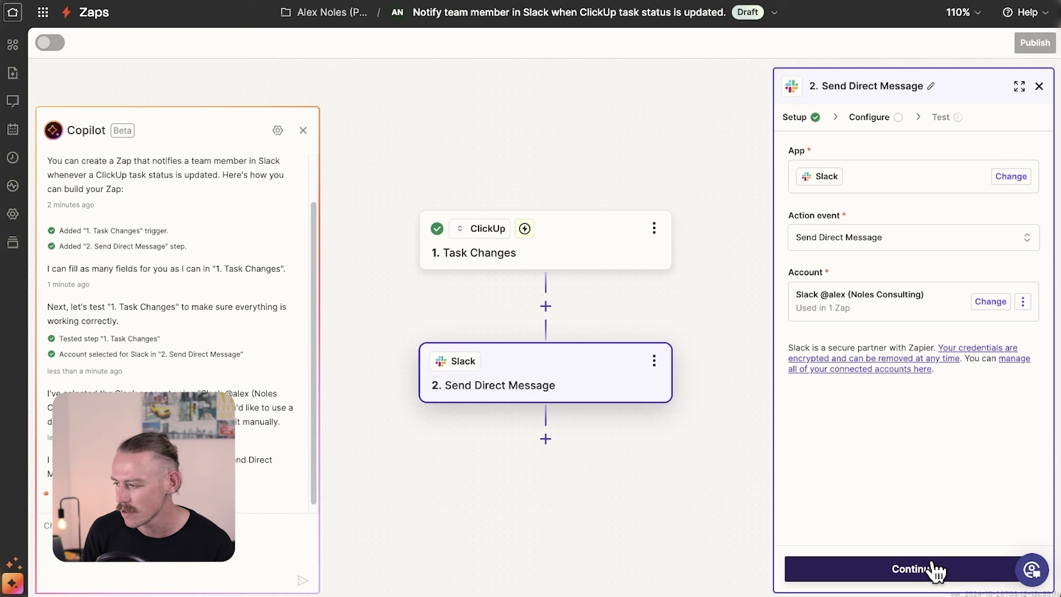
left_click(935, 570)
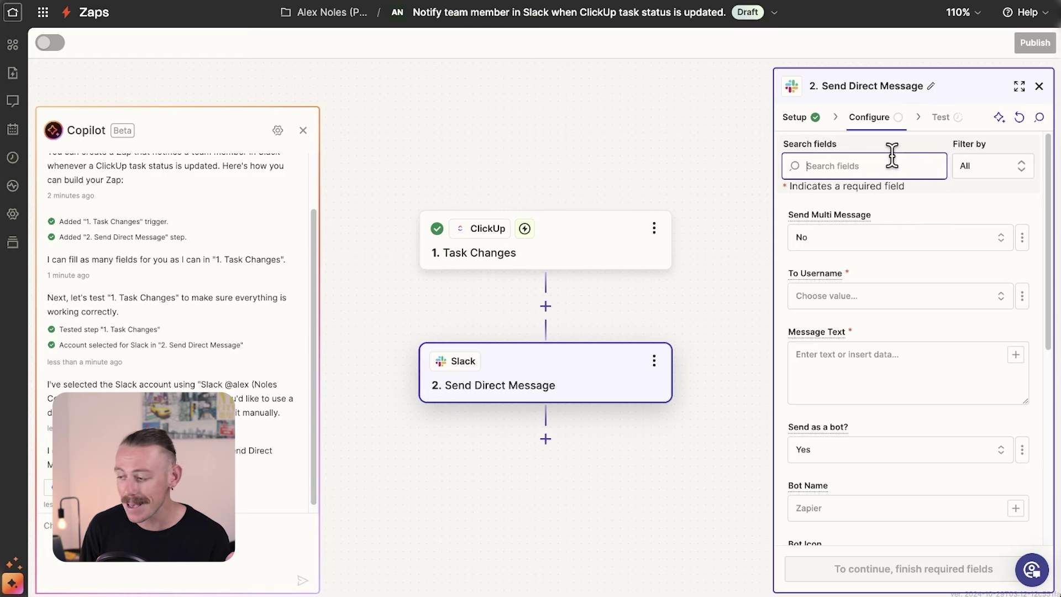
Compose the Slack message text from the trigger's Task Name field followed by "is now going into onboarding, let's launch!" and review the remaining message options
left_click(912, 297)
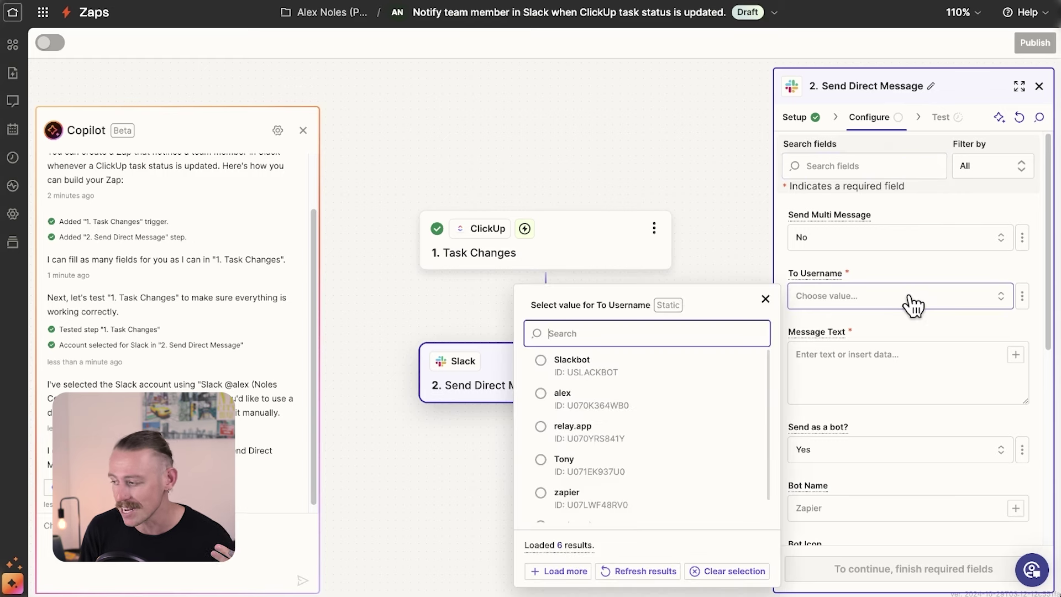
left_click(902, 362)
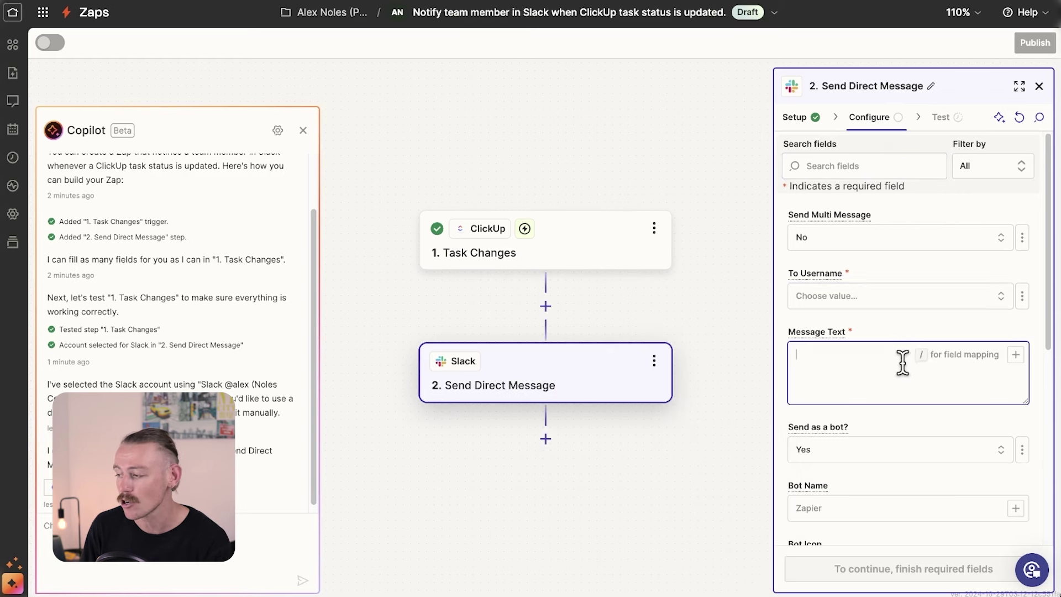
left_click(1015, 355)
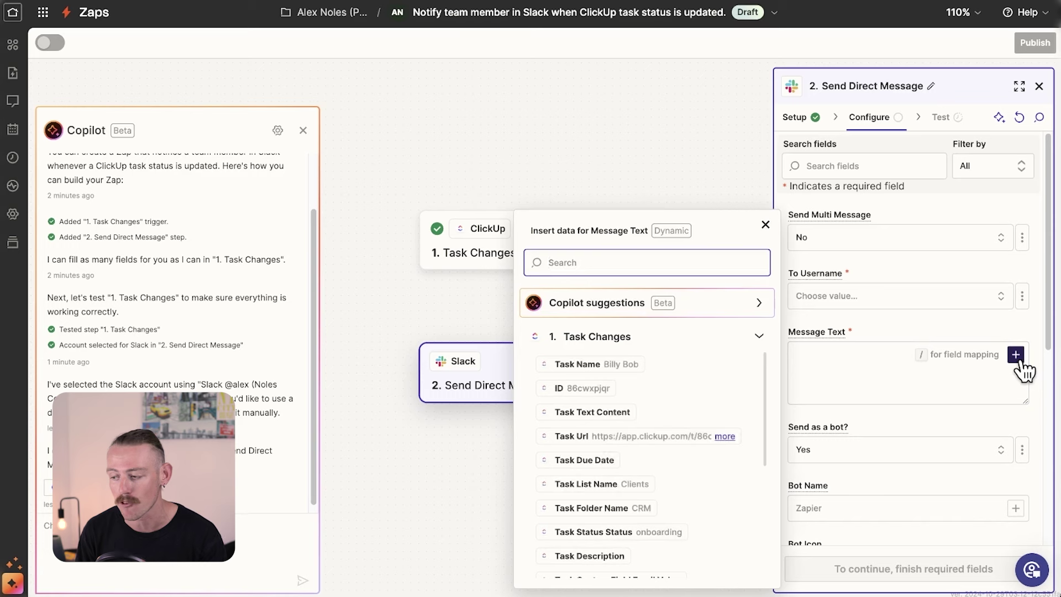
left_click(650, 377)
type("is")
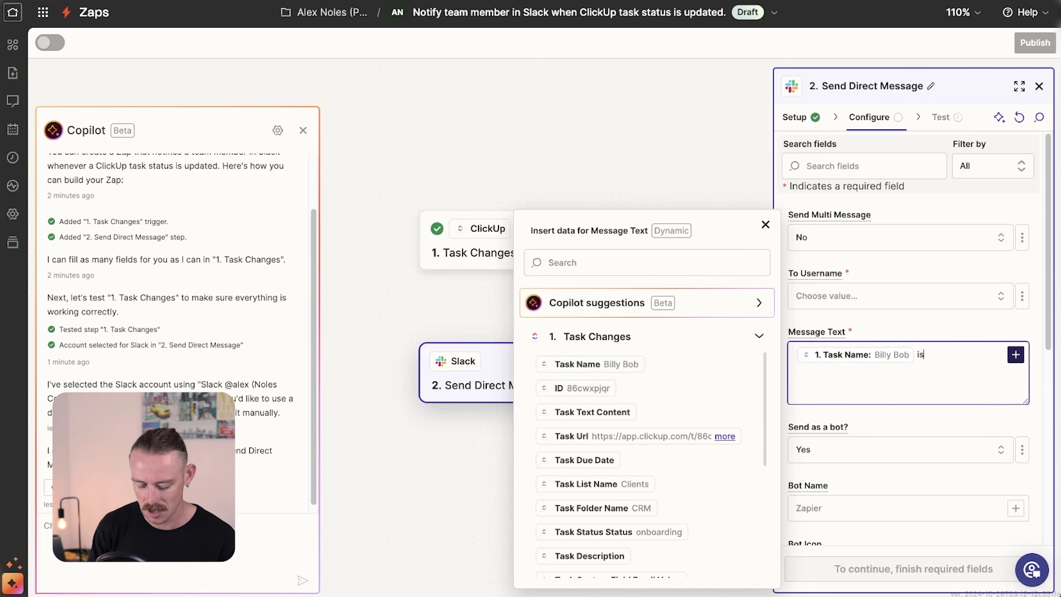
type(" now going into")
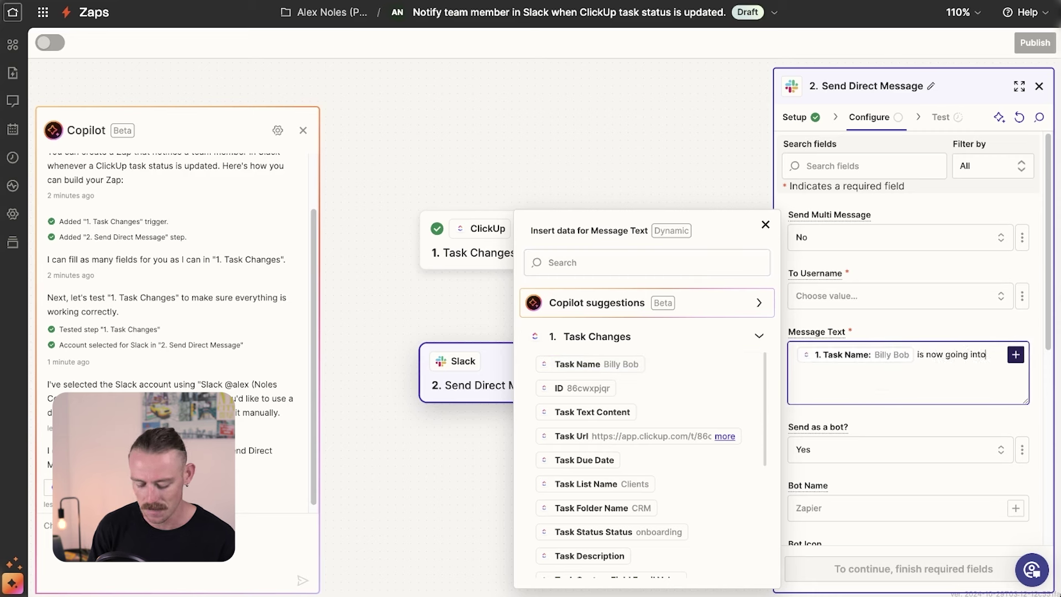
type(" onboarding, let's launch!")
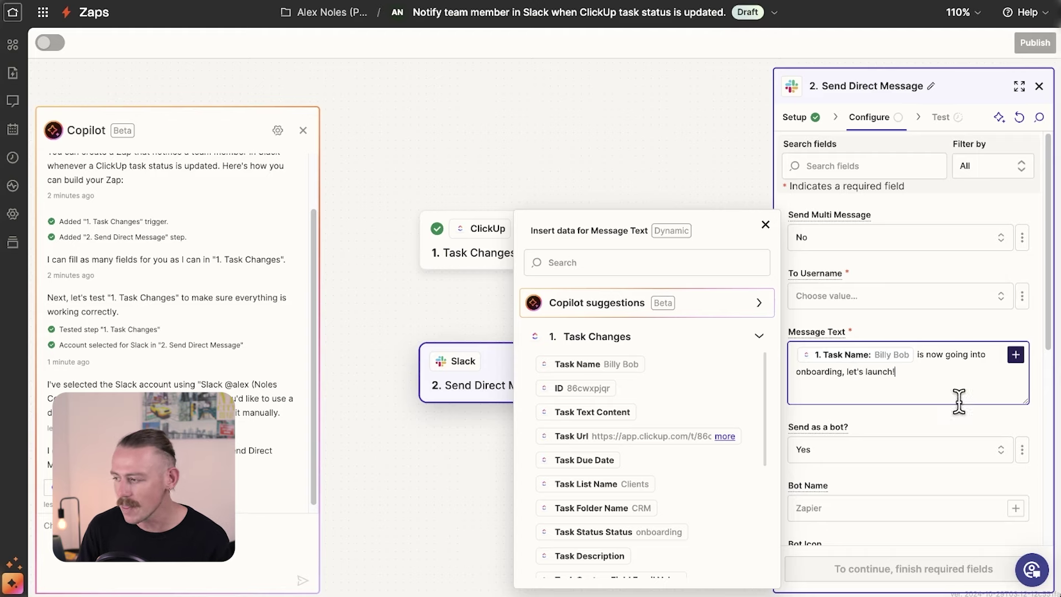
left_click(958, 420)
scroll(958, 433, "down", 6)
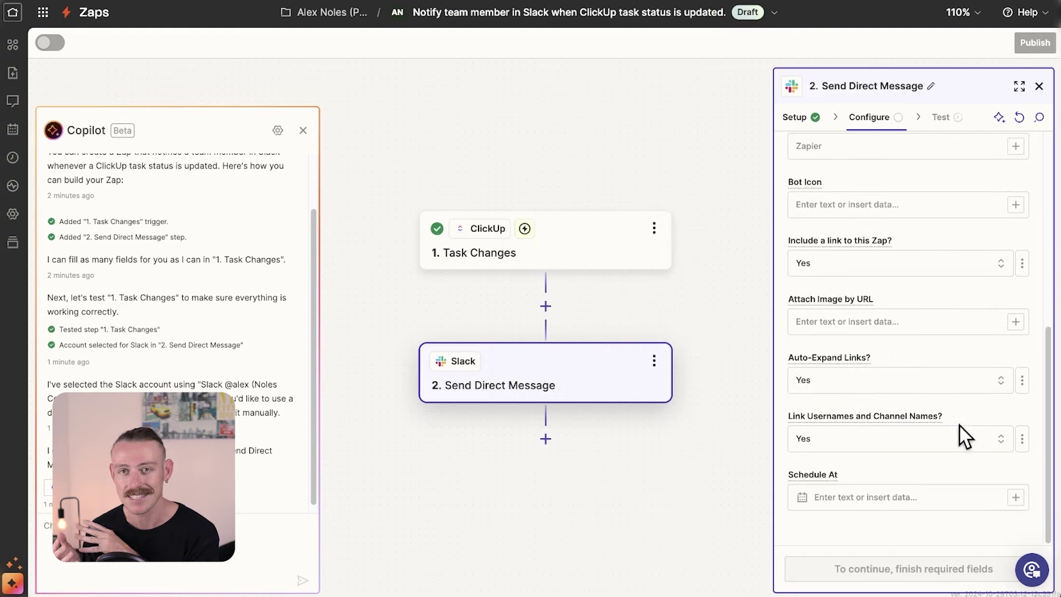